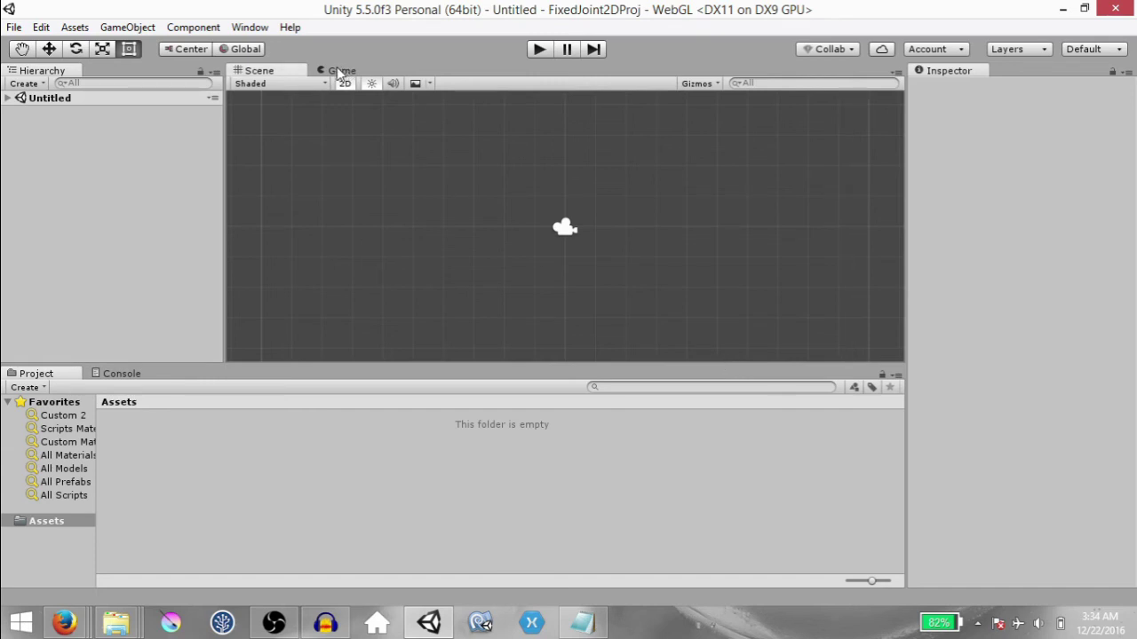
Dock the Game view beside the project assets and create a square sprite asset named Square
{"action": "left_click_drag", "start_coordinate": [338, 71], "coordinate": [540, 487]}
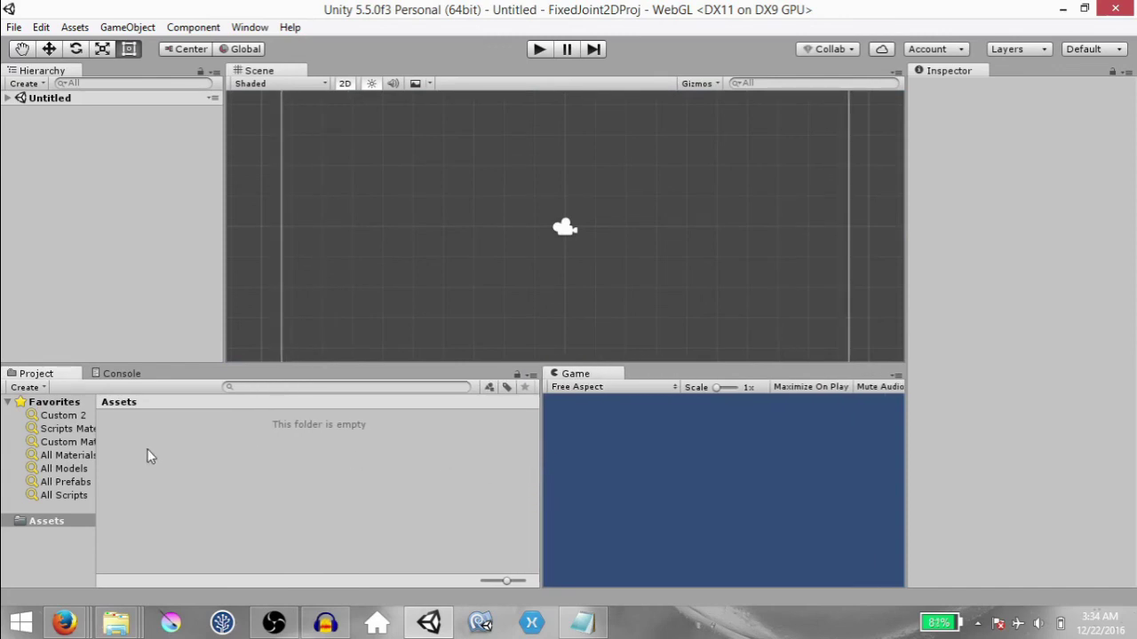
{"action": "right_click", "coordinate": [188, 453]}
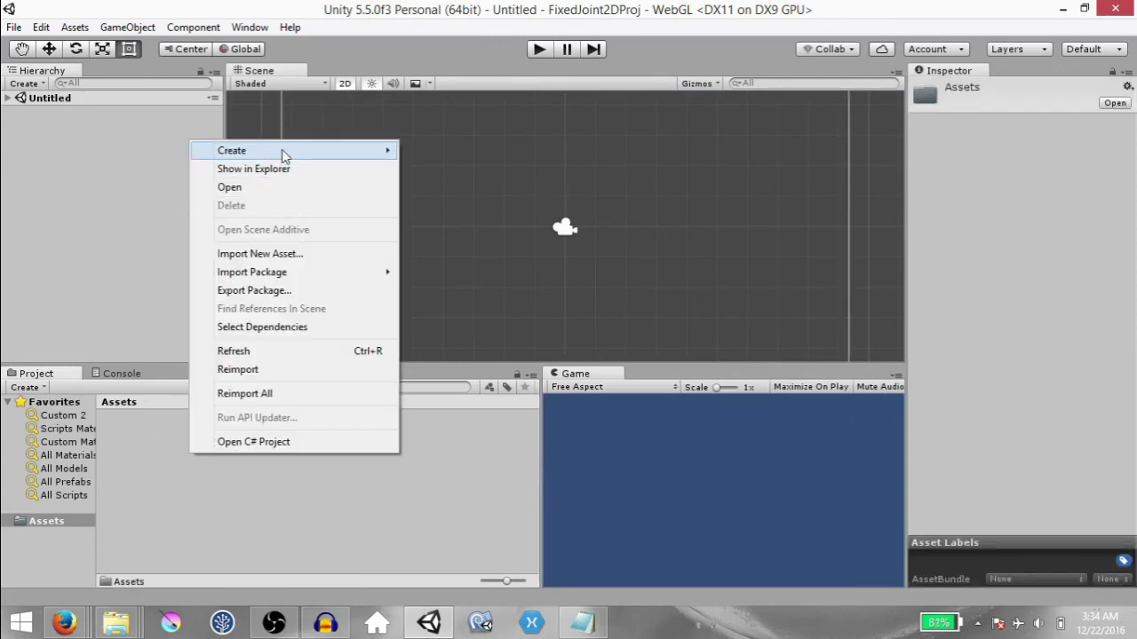
{"action": "mouse_move", "coordinate": [284, 153]}
{"action": "mouse_move", "coordinate": [444, 393]}
{"action": "left_click", "coordinate": [672, 401]}
{"action": "left_click", "coordinate": [378, 485]}
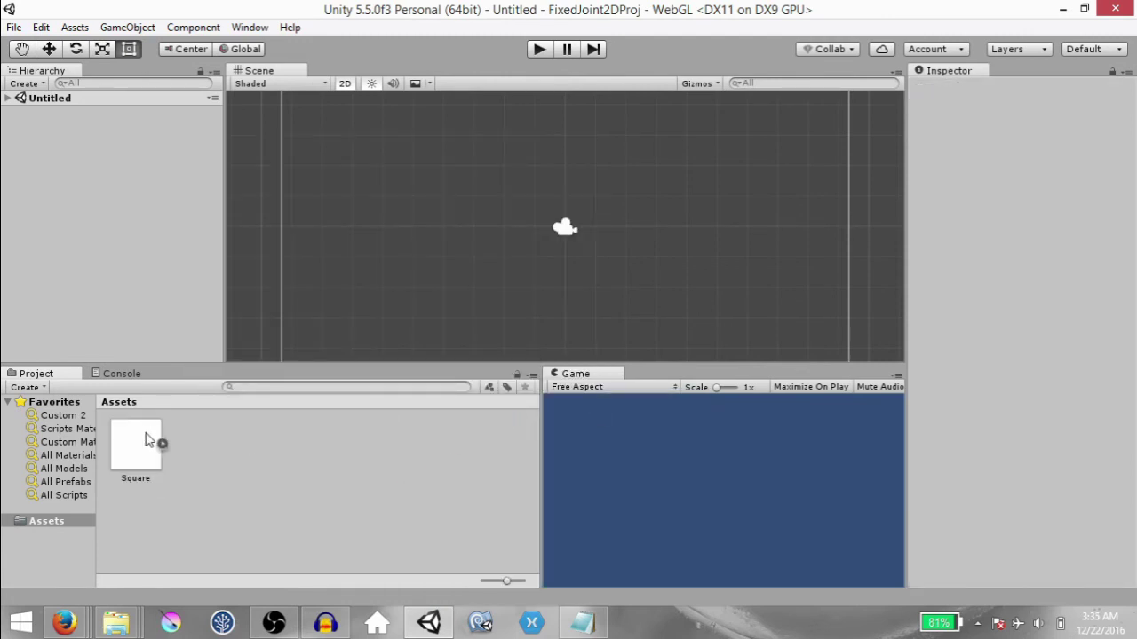
Place the Square sprite in the scene at about X 5.07, Y 1.27 and add a Box Collider 2D to it
{"action": "left_click_drag", "start_coordinate": [138, 453], "coordinate": [722, 195]}
{"action": "key", "text": "ctrl+shift+a"}
{"action": "type", "text": "bi"}
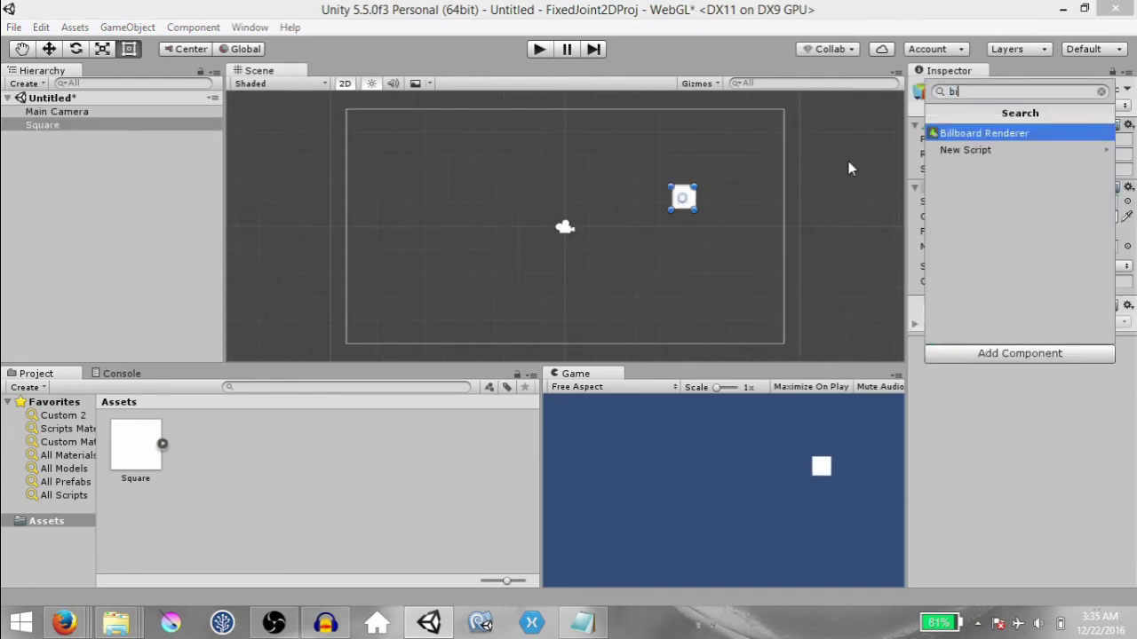
{"action": "type", "text": "o"}
{"action": "key", "text": "Down"}
{"action": "key", "text": "Return"}
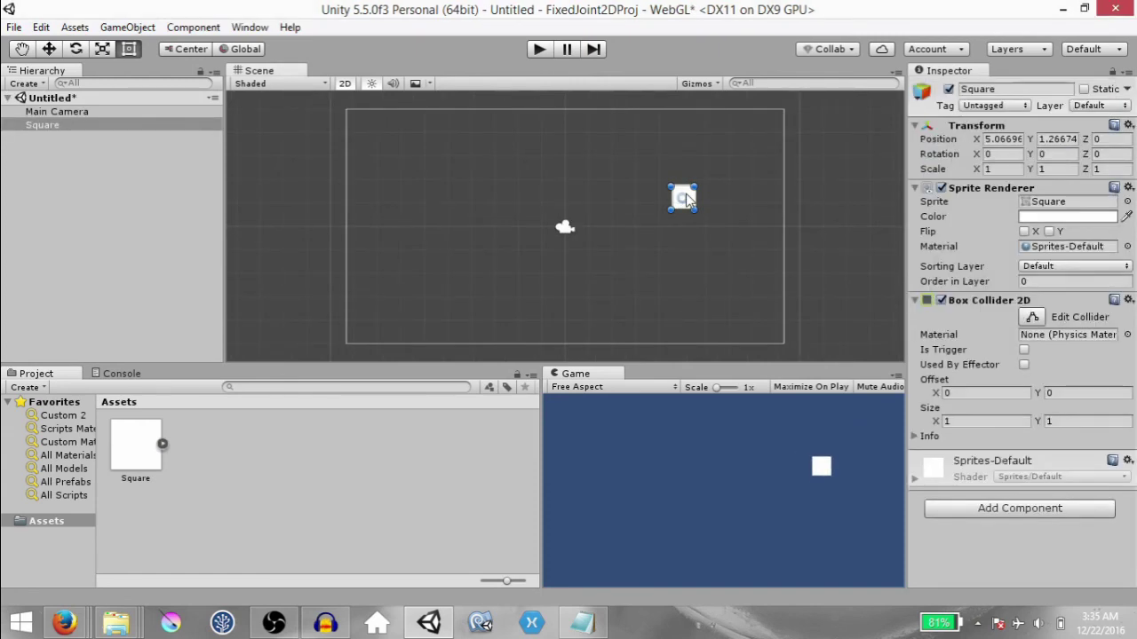
Duplicate the square into a floor at X 0, Y -4.69, scaled to about 20.79 by 0.49, and name it Ground
{"action": "key", "text": "ctrl+d"}
{"action": "key", "text": "w"}
{"action": "left_click_drag", "start_coordinate": [682, 201], "coordinate": [565, 341]}
{"action": "key", "text": "r"}
{"action": "left_click_drag", "start_coordinate": [567, 274], "coordinate": [578, 318]}
{"action": "left_click_drag", "start_coordinate": [565, 268], "coordinate": [567, 254]}
{"action": "left_click_drag", "start_coordinate": [632, 337], "coordinate": [844, 352]}
{"action": "left_click", "coordinate": [1039, 89]}
{"action": "type", "text": "Ground"}
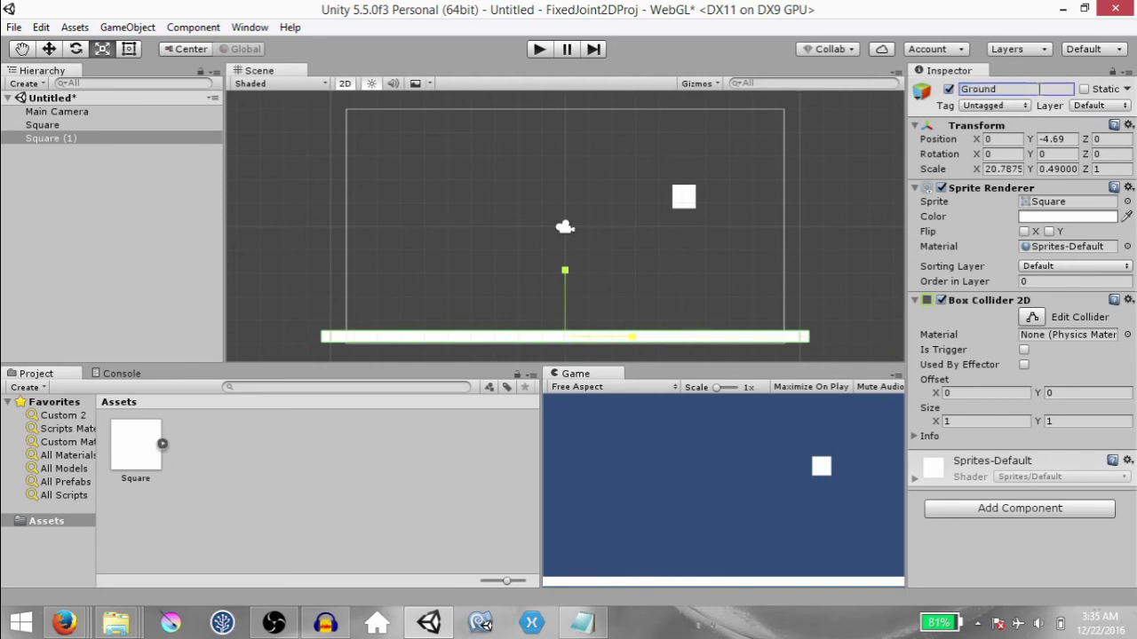
Duplicate the square, enlarge it to a scale of about 2.39, rest it near the floor at about X -1.96, Y -3.12, and name it Block
{"action": "left_click", "coordinate": [698, 199]}
{"action": "key", "text": "ctrl+d"}
{"action": "left_click_drag", "start_coordinate": [701, 199], "coordinate": [522, 295]}
{"action": "key", "text": "r"}
{"action": "key", "text": "w"}
{"action": "left_click", "coordinate": [1006, 92]}
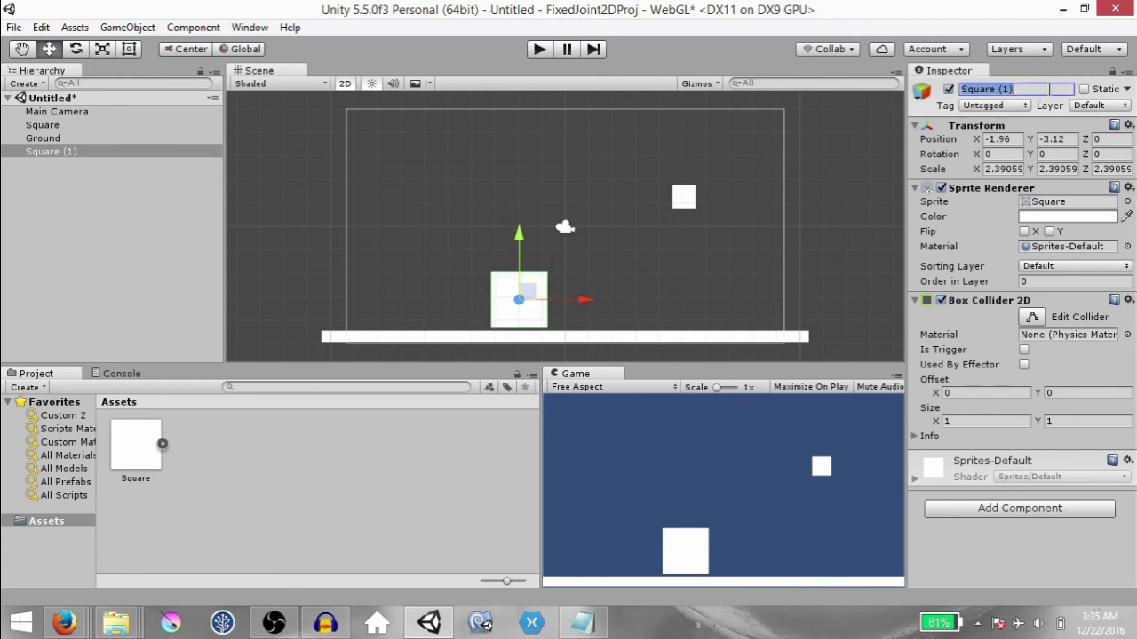
{"action": "type", "text": "Block"}
Duplicate the square into a flat bar above the block, about 2.6 by 0.54 at X -1.57, Y 1.73, and name it JointPart01
{"action": "left_click", "coordinate": [686, 199]}
{"action": "key", "text": "ctrl+d"}
{"action": "left_click_drag", "start_coordinate": [685, 199], "coordinate": [535, 192]}
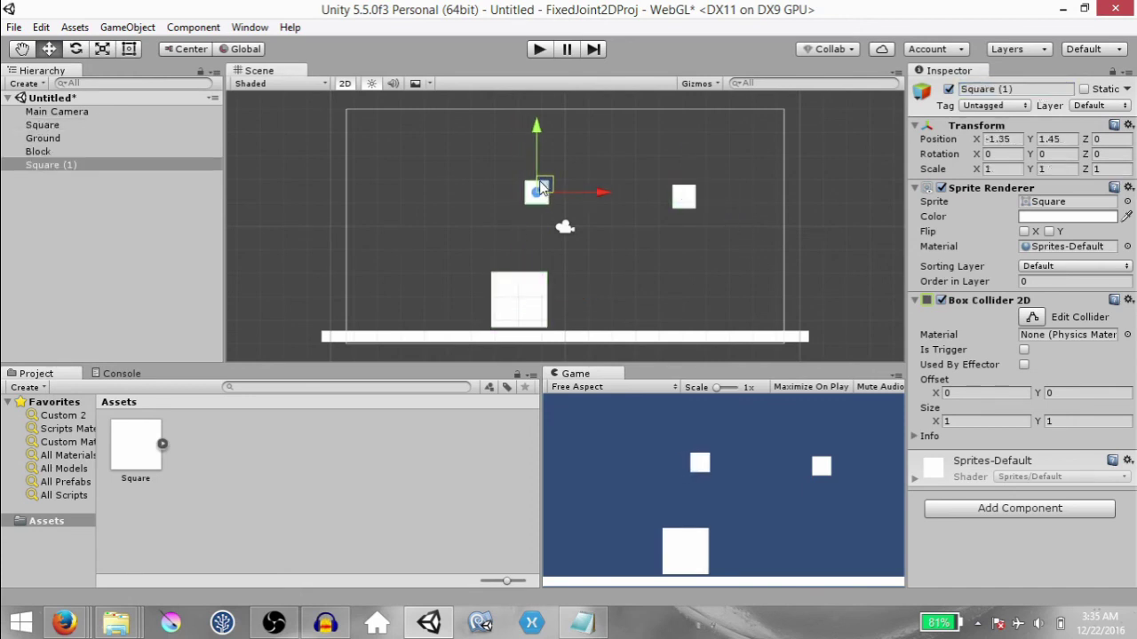
{"action": "key", "text": "r"}
{"action": "left_click_drag", "start_coordinate": [526, 123], "coordinate": [522, 151]}
{"action": "left_click_drag", "start_coordinate": [594, 185], "coordinate": [642, 185]}
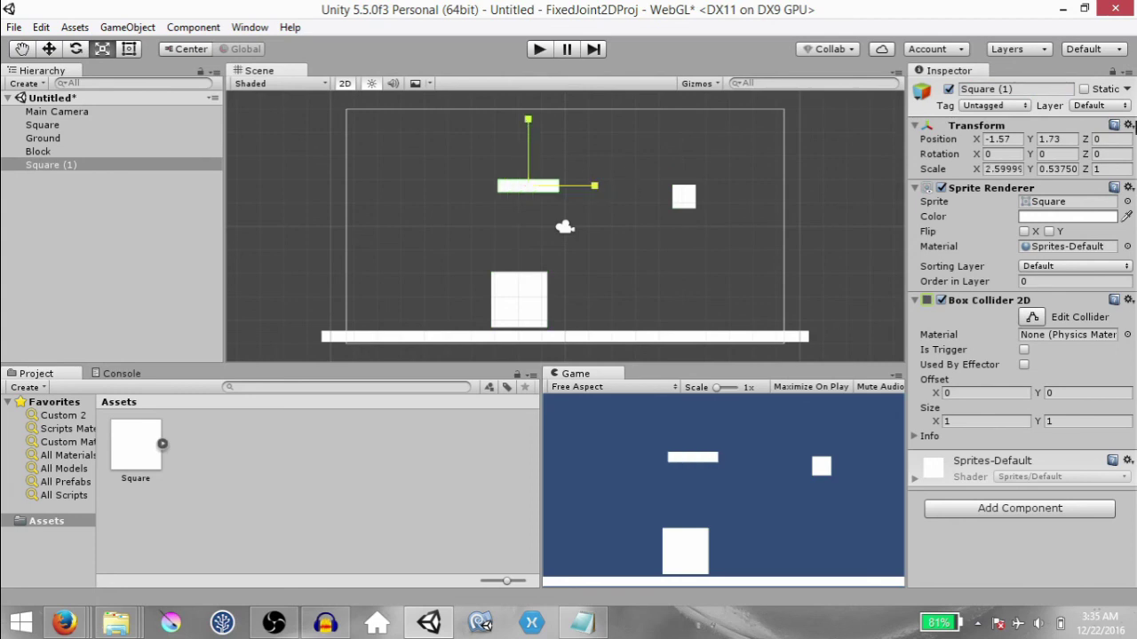
{"action": "left_click", "coordinate": [1042, 89]}
{"action": "type", "text": "JointPart01"}
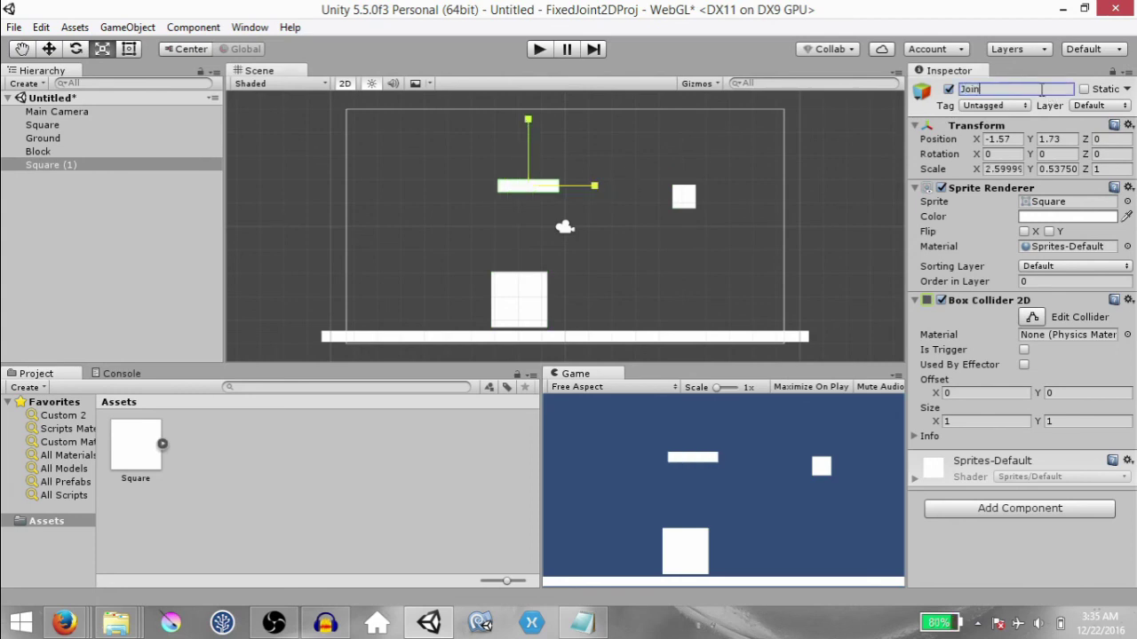
Add a Rigidbody 2D component to JointPart01
{"action": "key", "text": "ctrl+shift+a"}
{"action": "type", "text": "rig"}
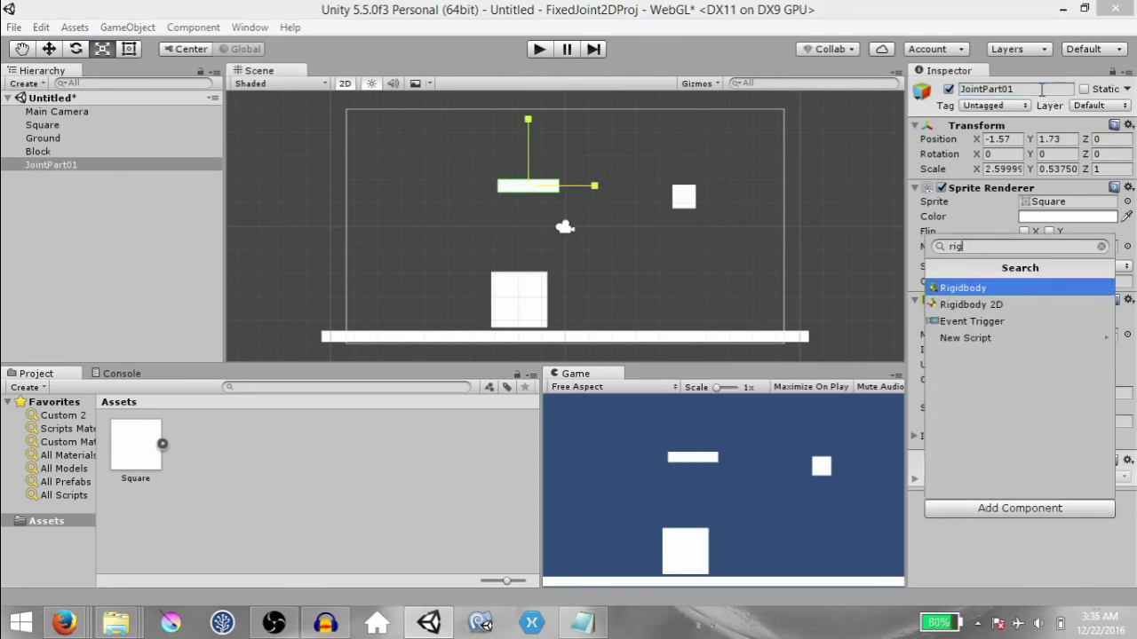
{"action": "key", "text": "Down"}
{"action": "key", "text": "Return"}
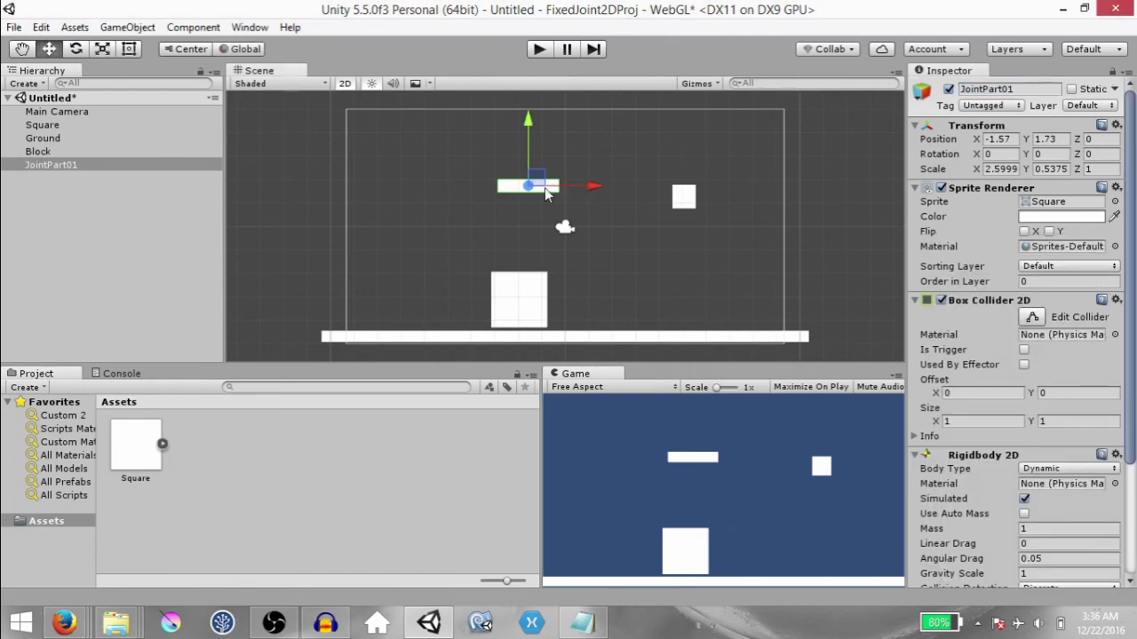
Duplicate JointPart01, move the copy beside it to about X 1.25, and name it JointPart02
{"action": "key", "text": "ctrl+d"}
{"action": "left_click_drag", "start_coordinate": [590, 188], "coordinate": [664, 194]}
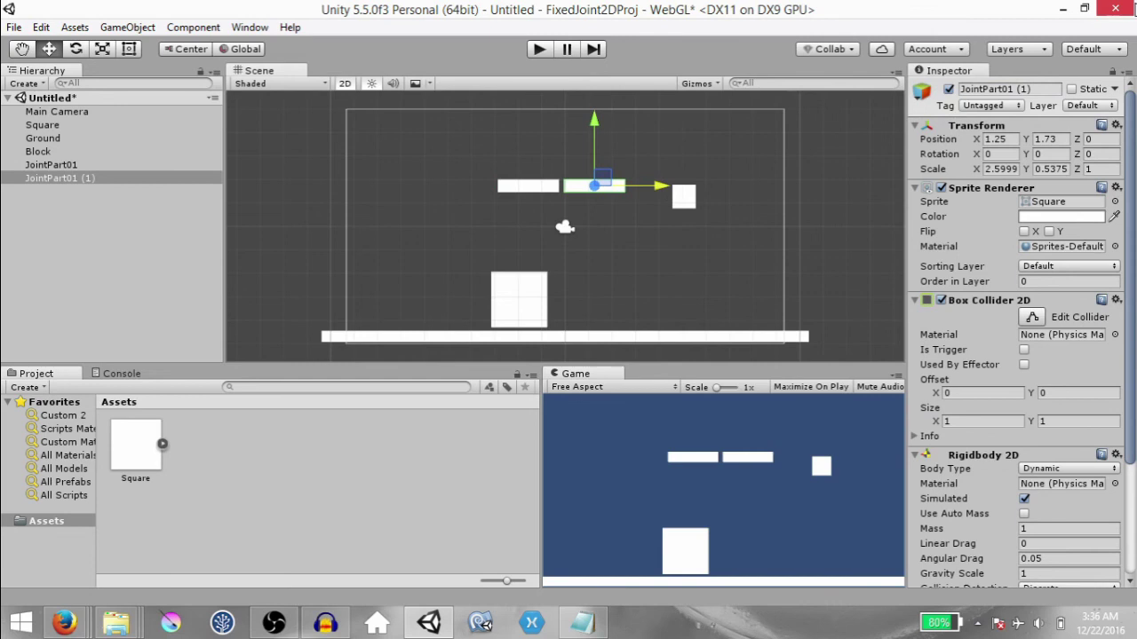
{"action": "left_click", "coordinate": [1043, 90]}
{"action": "type", "text": "JointPart02"}
Shift the Block sideways to about X -2.96 so it sits under the outer half of JointPart01
{"action": "left_click", "coordinate": [524, 192]}
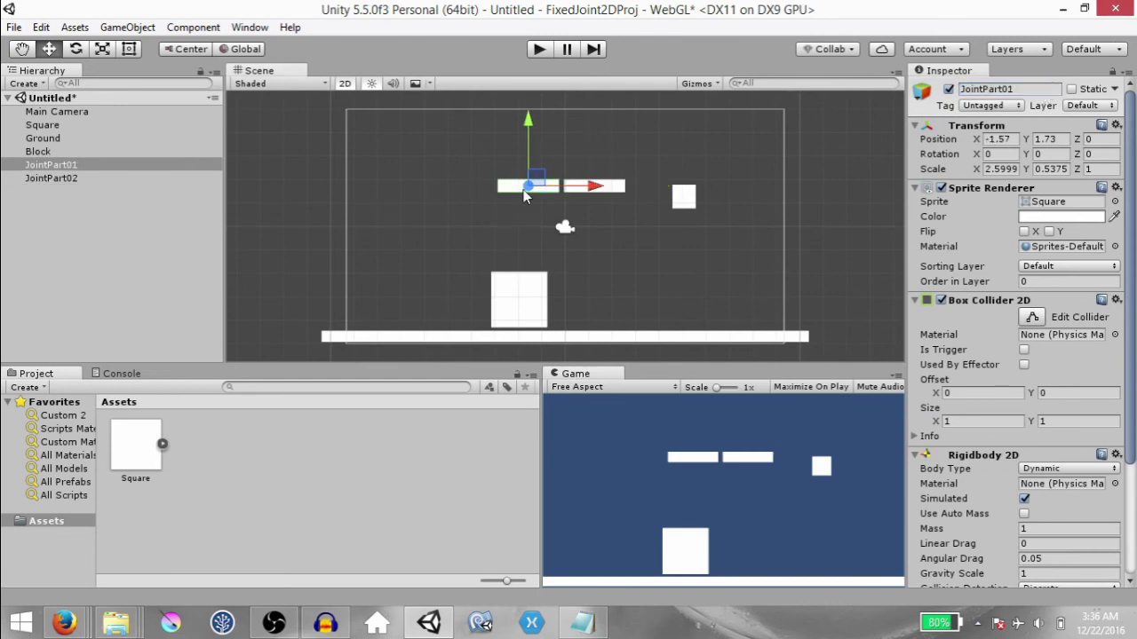
{"action": "left_click", "coordinate": [508, 294]}
{"action": "left_click_drag", "start_coordinate": [589, 300], "coordinate": [565, 294]}
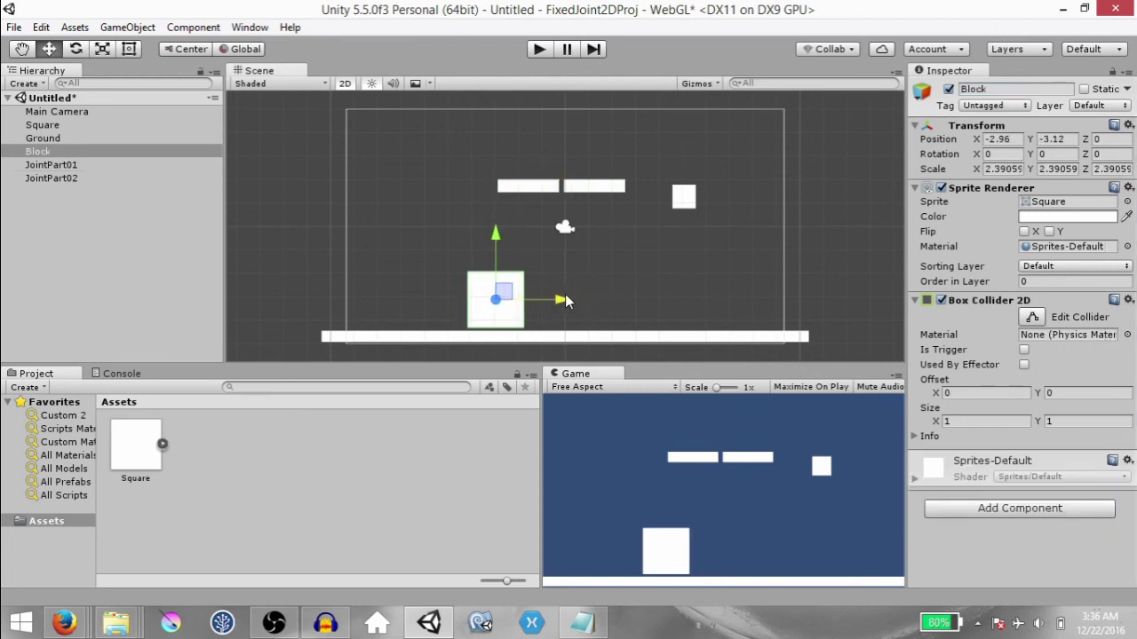
Play the scene to check how the two unconnected bars fall, and stop it
{"action": "left_click", "coordinate": [564, 294]}
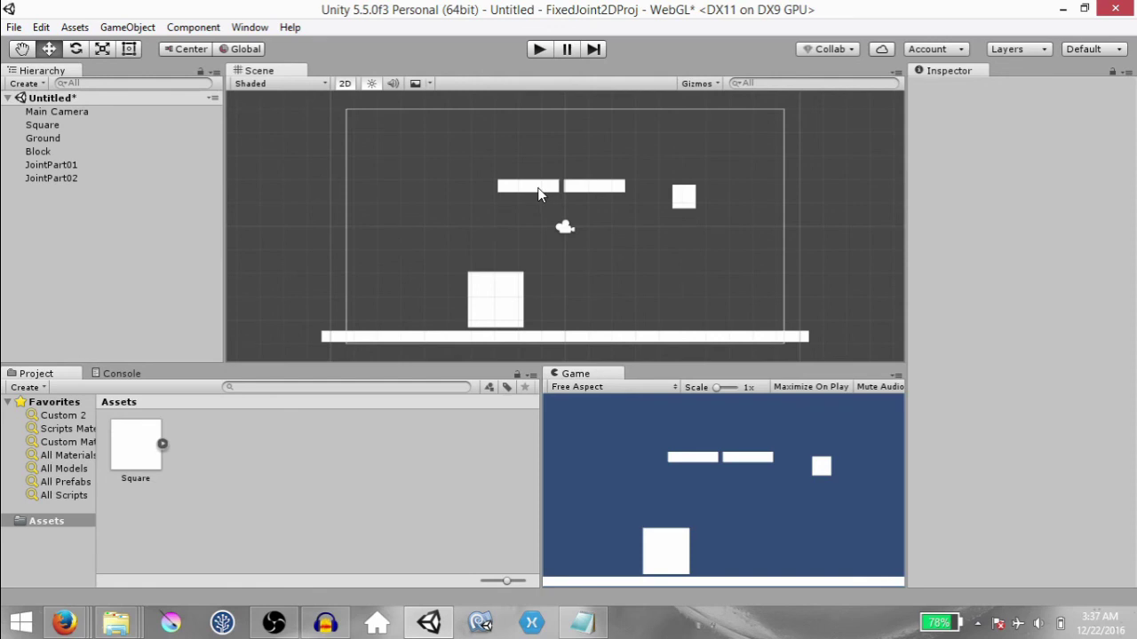
{"action": "left_click", "coordinate": [546, 55]}
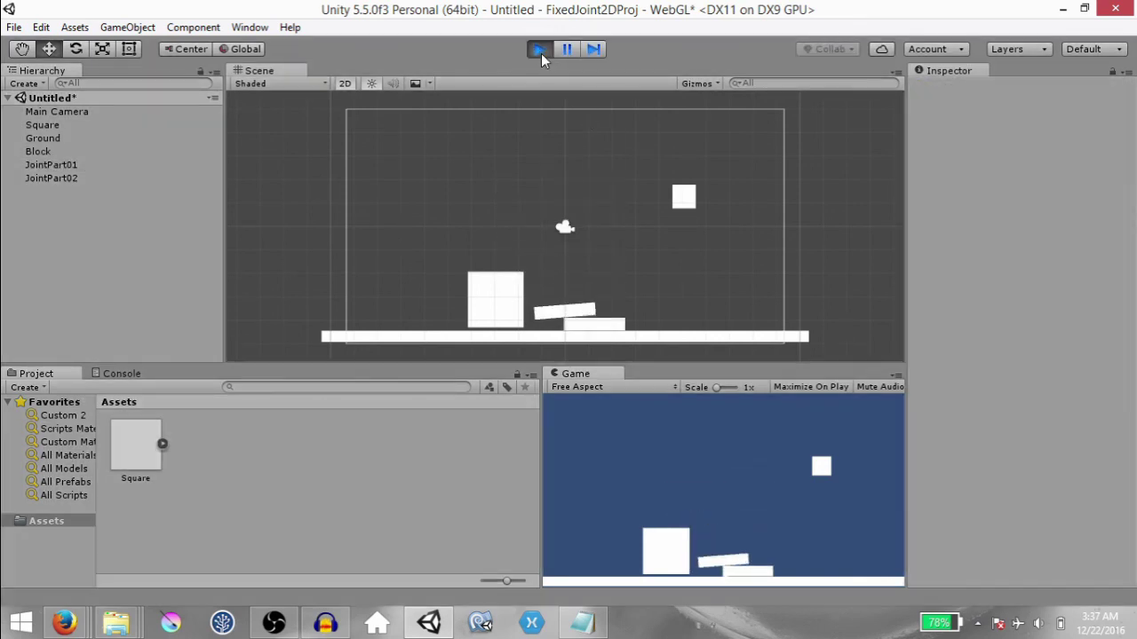
{"action": "left_click", "coordinate": [542, 49]}
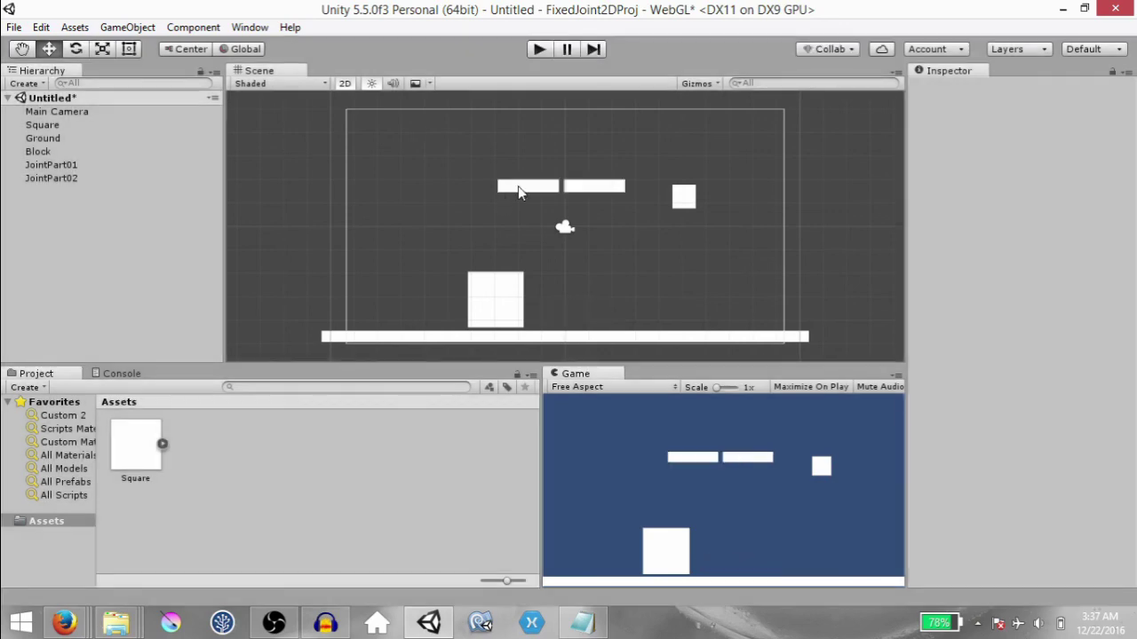
Add a Fixed Joint 2D component to JointPart01
{"action": "left_click", "coordinate": [519, 188]}
{"action": "key", "text": "ctrl+shift+a"}
{"action": "type", "text": "fix"}
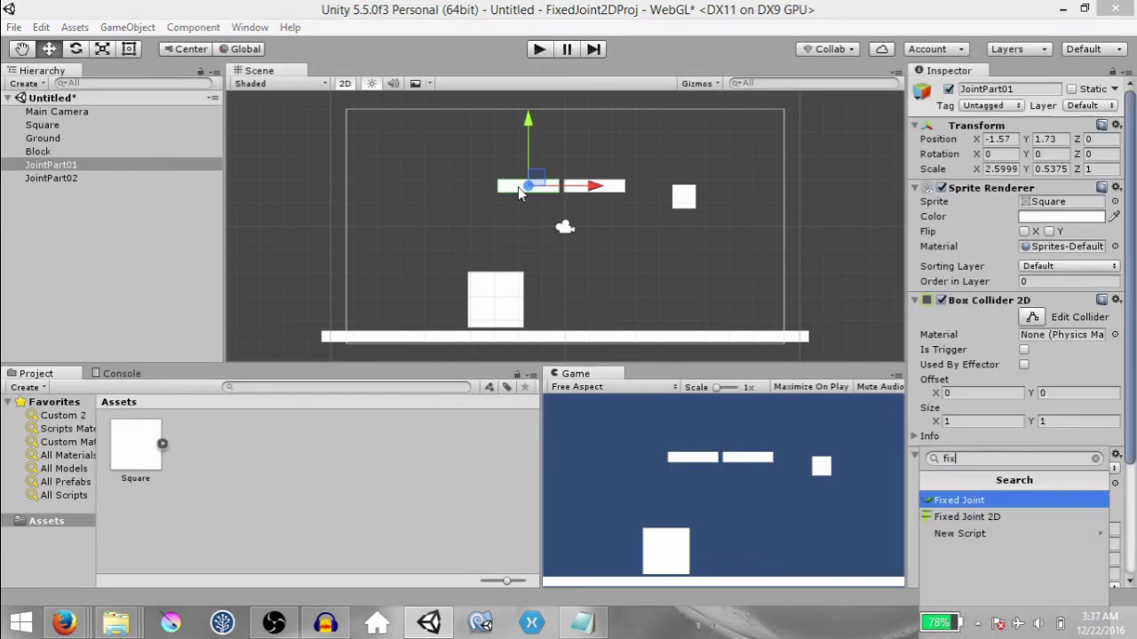
{"action": "type", "text": "ed"}
{"action": "key", "text": "Down"}
{"action": "key", "text": "Return"}
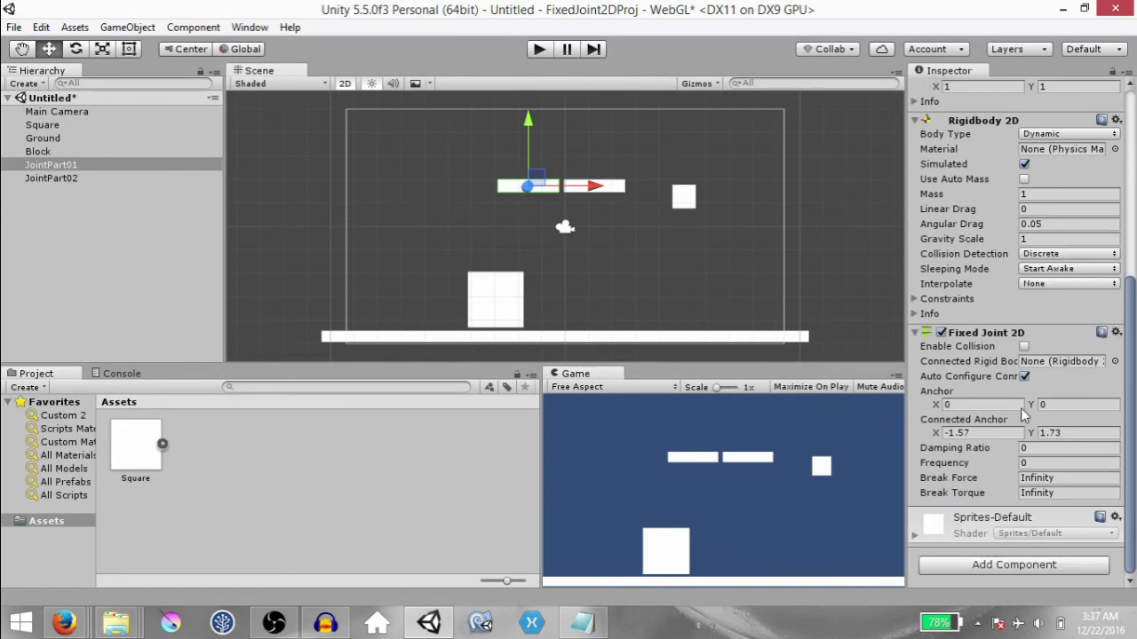
Move JointPart01's Fixed Joint 2D component up two places, above the Rigidbody 2D and Box Collider 2D
{"action": "right_click", "coordinate": [993, 342]}
{"action": "left_click", "coordinate": [968, 385]}
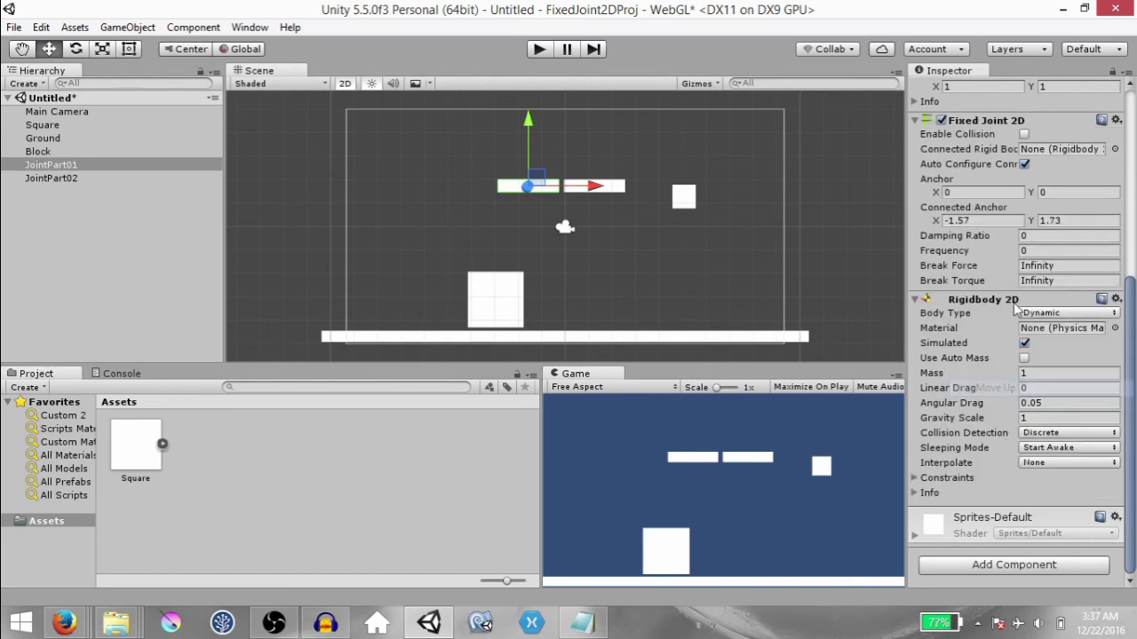
{"action": "right_click", "coordinate": [984, 124]}
{"action": "left_click", "coordinate": [996, 170]}
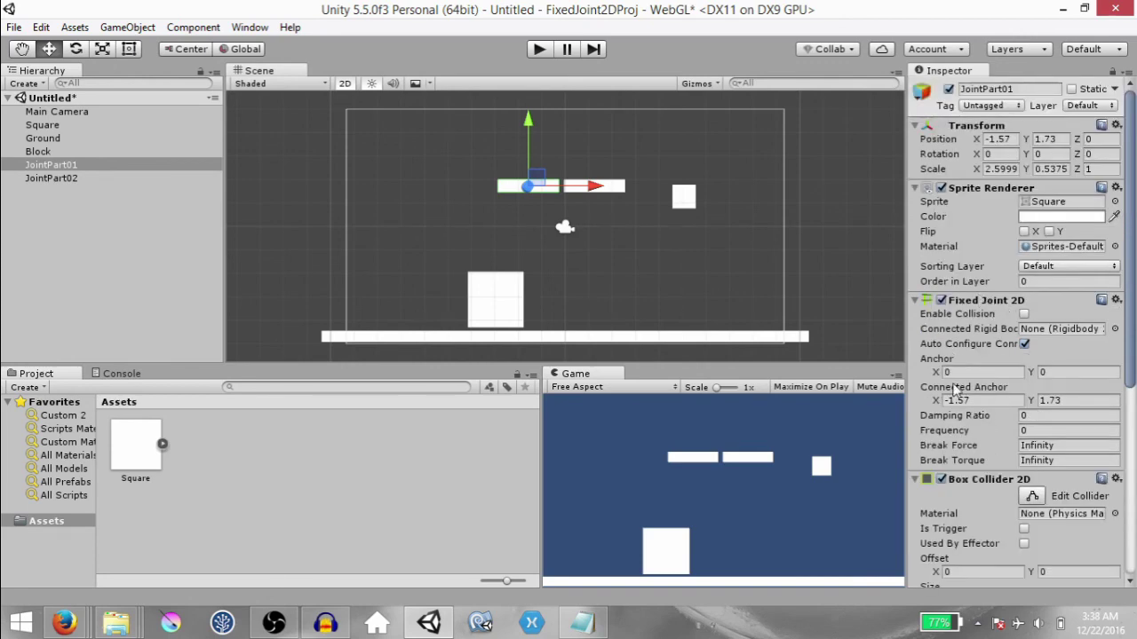
{"action": "scroll", "coordinate": [1080, 364], "scroll_direction": "down", "scroll_amount": 5}
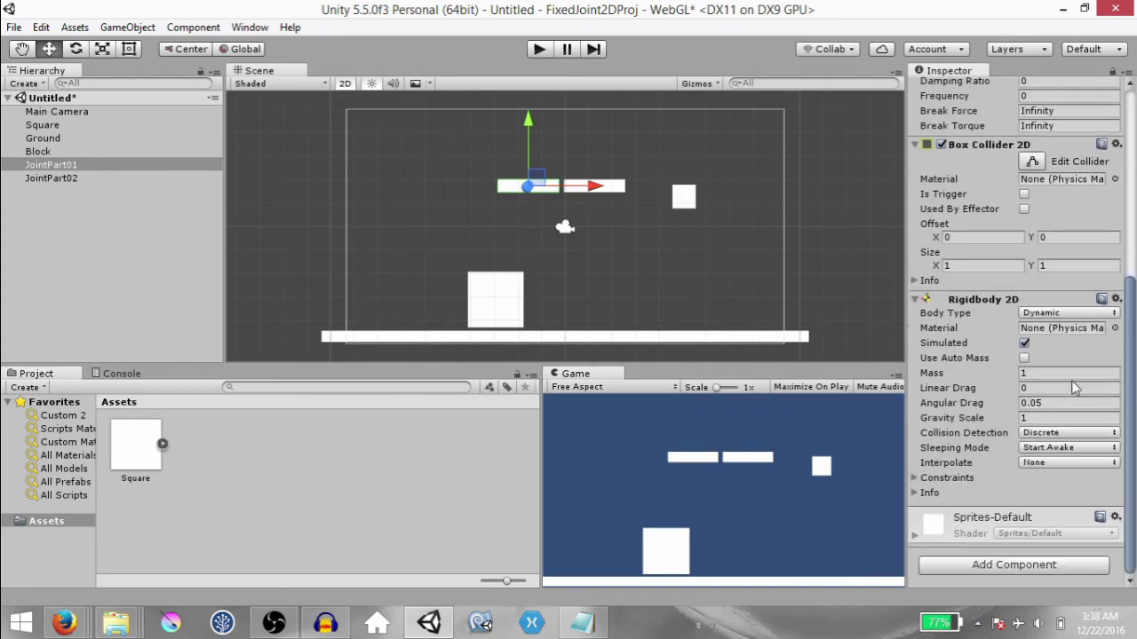
{"action": "scroll", "coordinate": [1071, 380], "scroll_direction": "up", "scroll_amount": 5}
Assign JointPart02 as the Fixed Joint 2D's connected rigid body and play-test the scene
{"action": "left_click", "coordinate": [72, 165]}
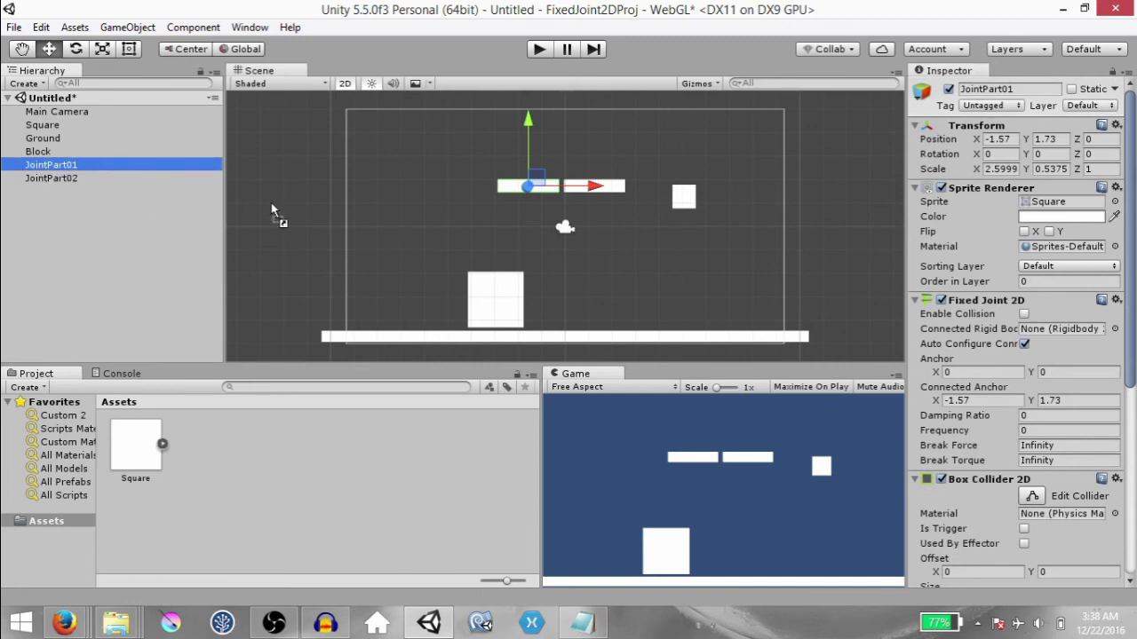
{"action": "left_click_drag", "start_coordinate": [989, 337], "coordinate": [1048, 331]}
{"action": "left_click", "coordinate": [540, 50]}
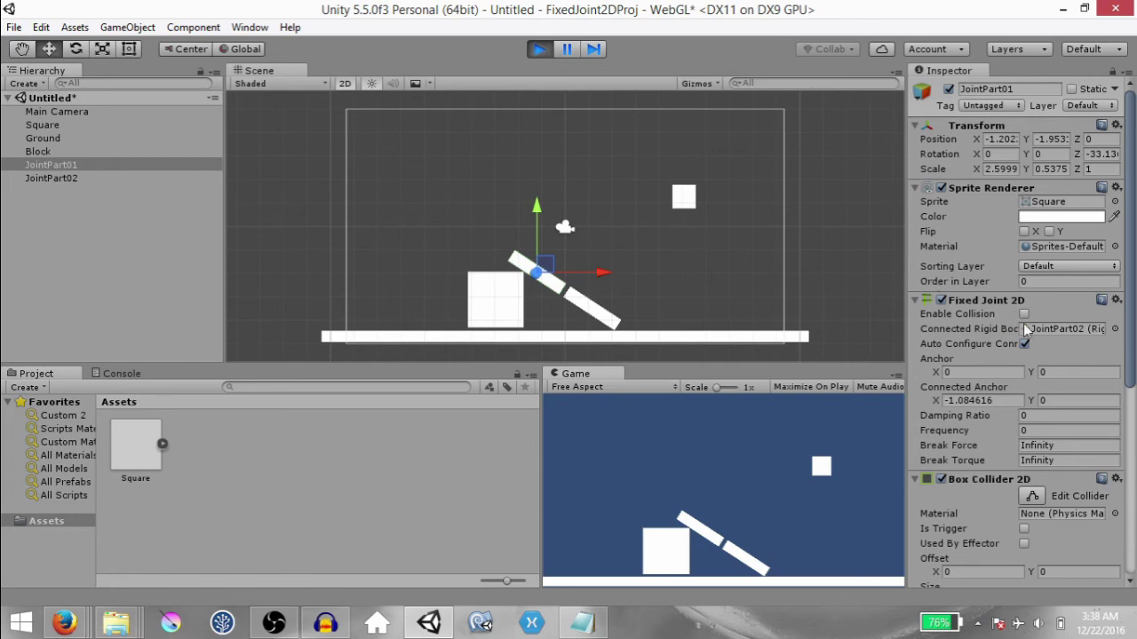
{"action": "left_click", "coordinate": [539, 50]}
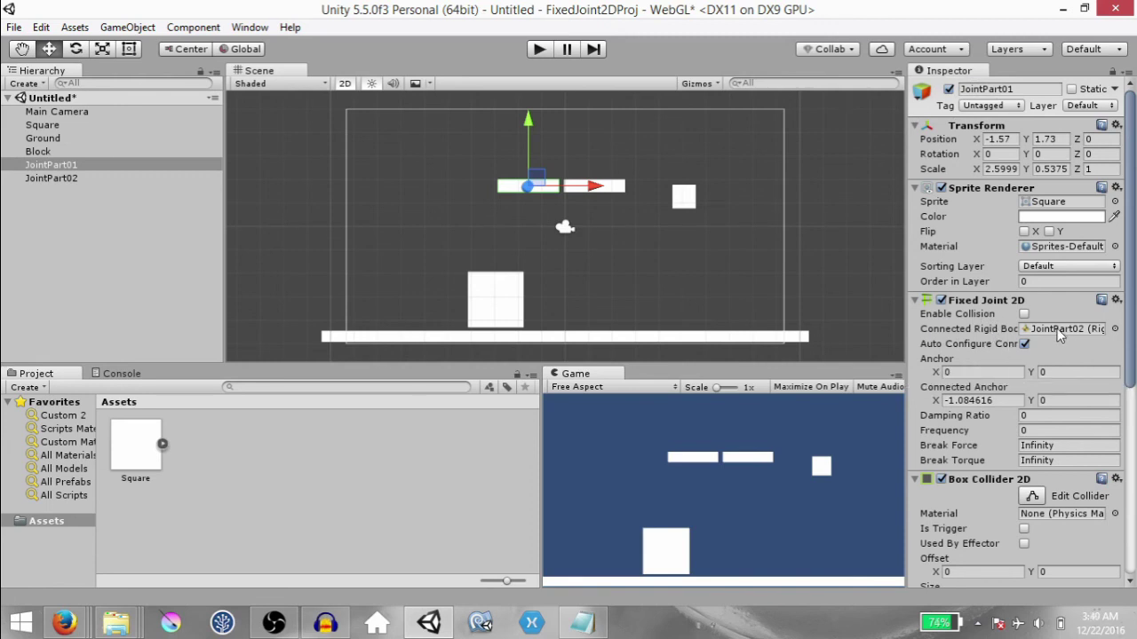
Move JointPart01 away from JointPart02 to about X -3.01 and switch to the Rect tool to expose the joint anchor
{"action": "left_click", "coordinate": [948, 373]}
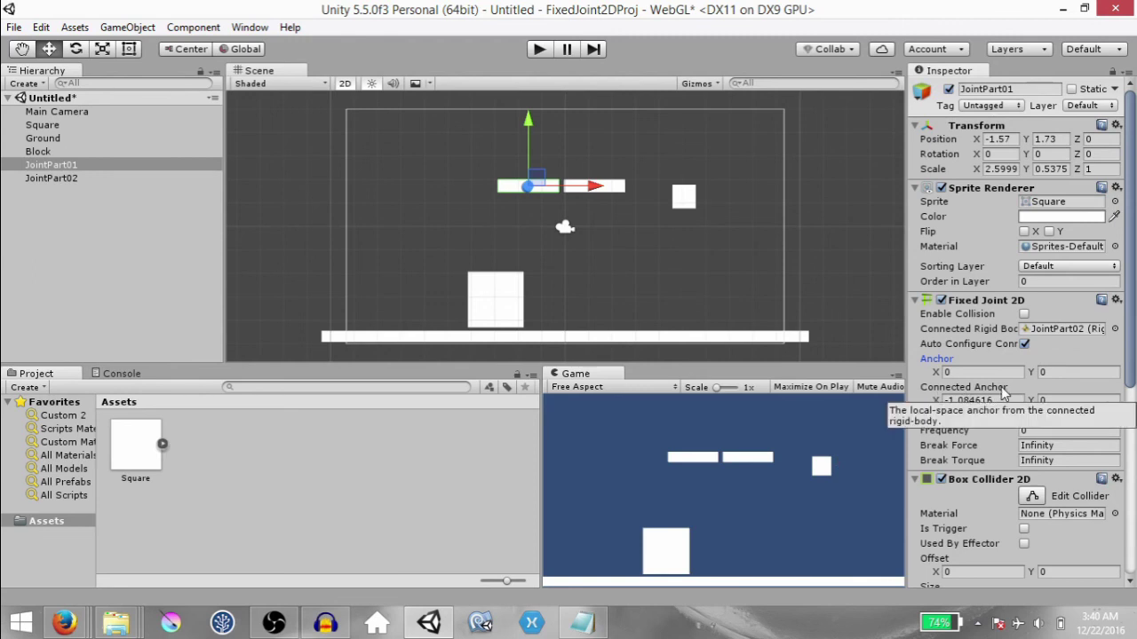
{"action": "scroll", "coordinate": [614, 239], "scroll_direction": "up", "scroll_amount": 4}
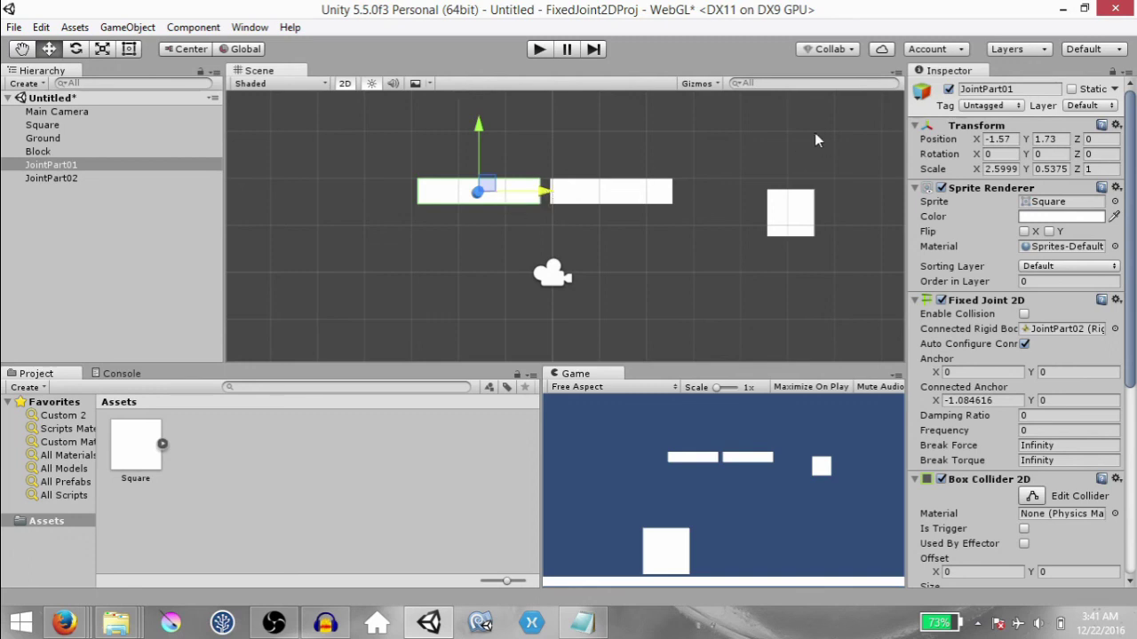
{"action": "left_click_drag", "start_coordinate": [549, 197], "coordinate": [472, 197]}
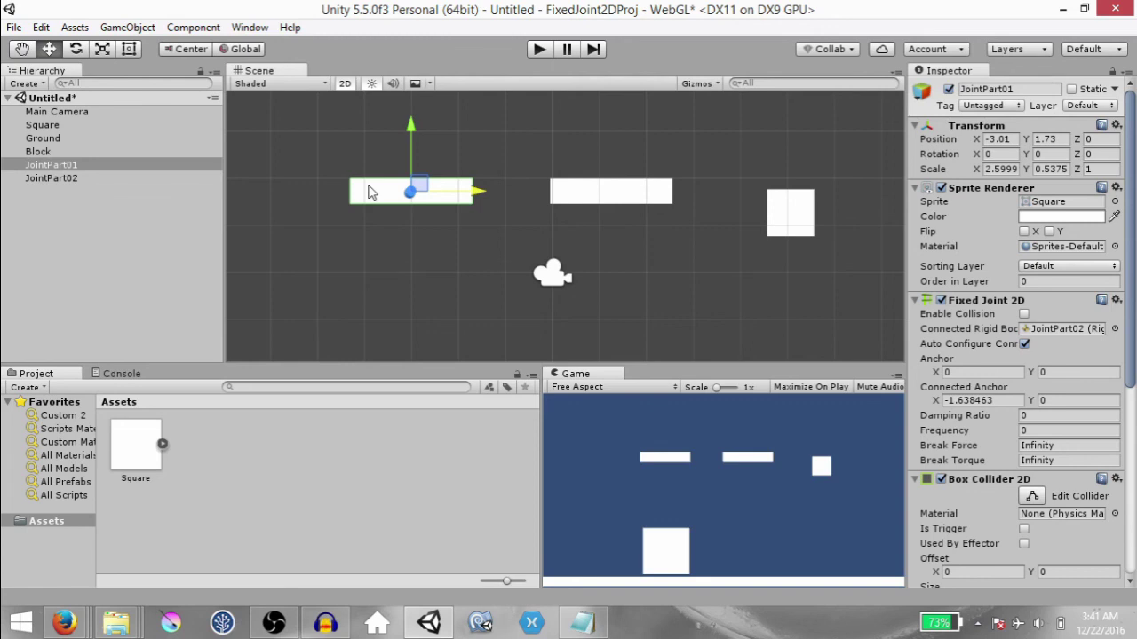
{"action": "key", "text": "t"}
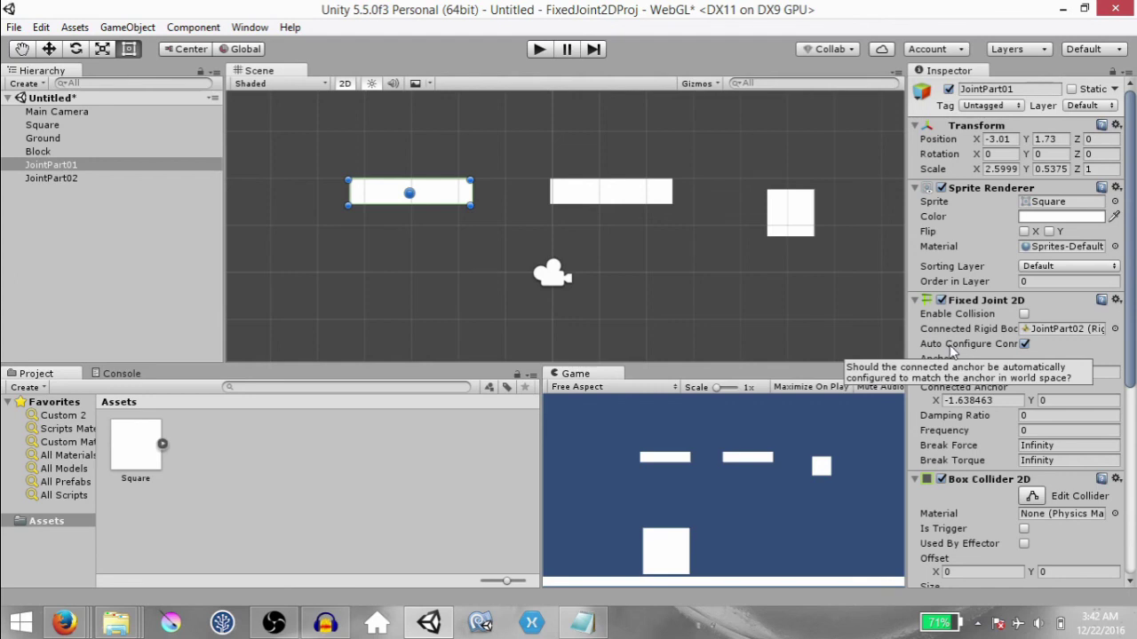
Turn off Auto Configure Connected Anchor on the Fixed Joint 2D and set the anchor's X to 0.66
{"action": "left_click", "coordinate": [1025, 344]}
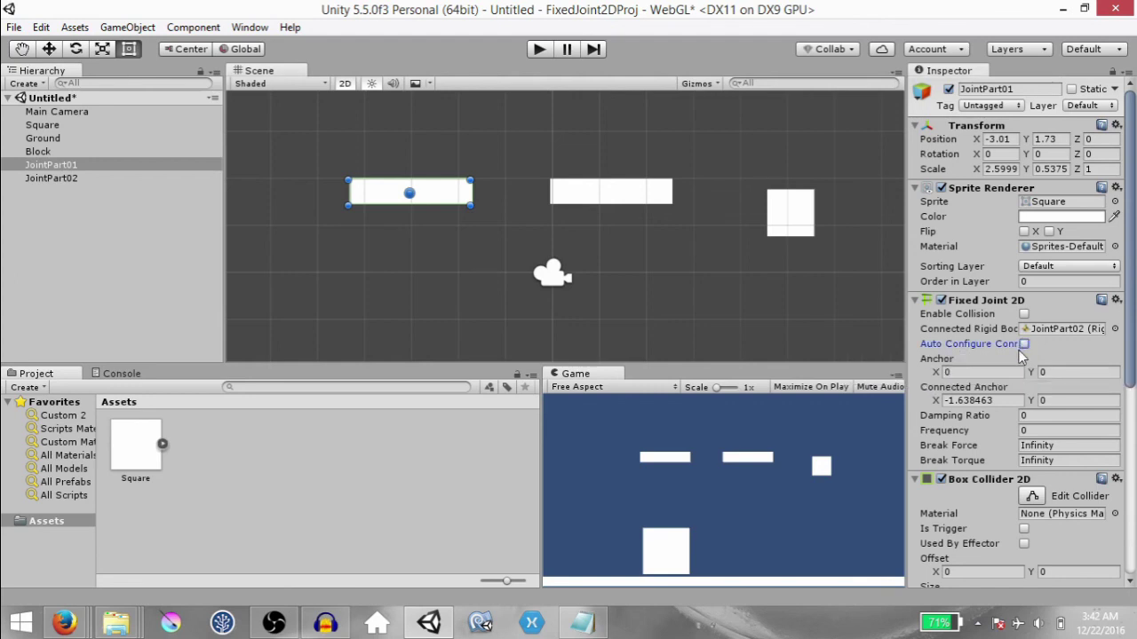
{"action": "left_click", "coordinate": [960, 371]}
{"action": "left_click", "coordinate": [1078, 371]}
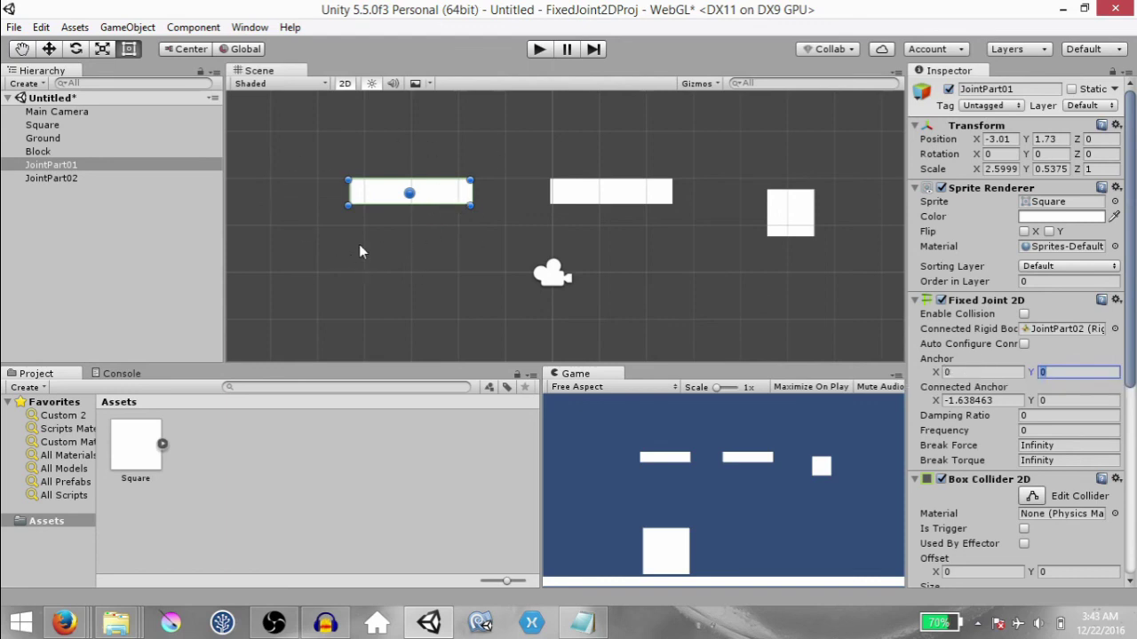
{"action": "left_click", "coordinate": [948, 372]}
{"action": "type", "text": "0.63"}
{"action": "mouse_move", "coordinate": [957, 375]}
{"action": "left_mouse_down"}
{"action": "mouse_move", "coordinate": [966, 376]}
{"action": "mouse_move", "coordinate": [950, 382]}
{"action": "left_mouse_up"}
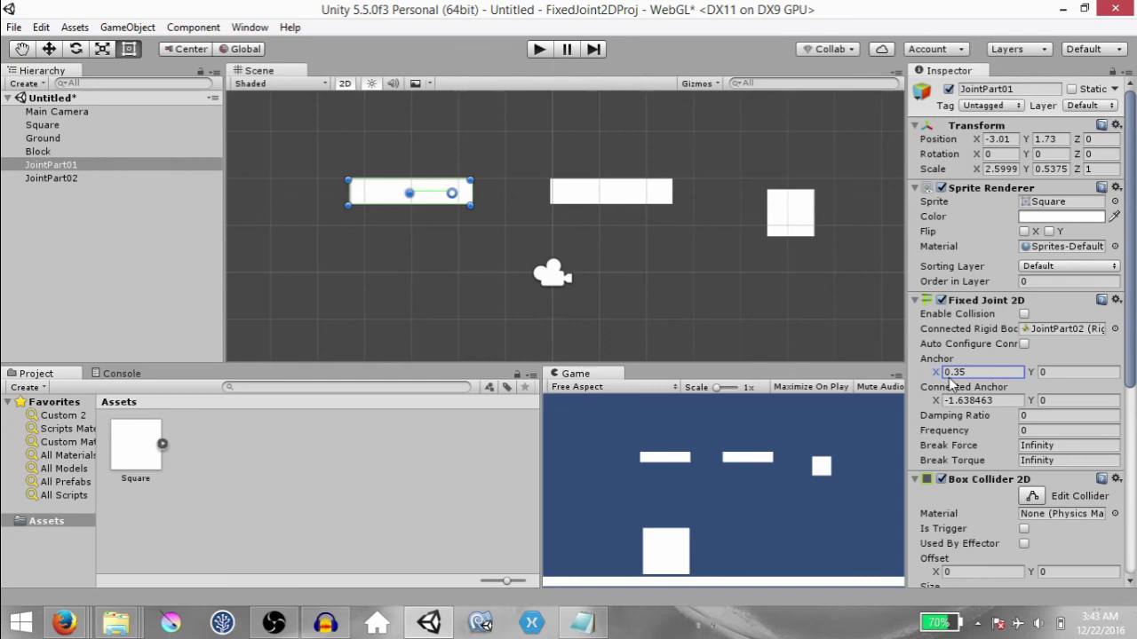
{"action": "left_click_drag", "start_coordinate": [950, 381], "coordinate": [958, 376]}
Set the Fixed Joint 2D's connected anchor X to 0
{"action": "left_click", "coordinate": [992, 402]}
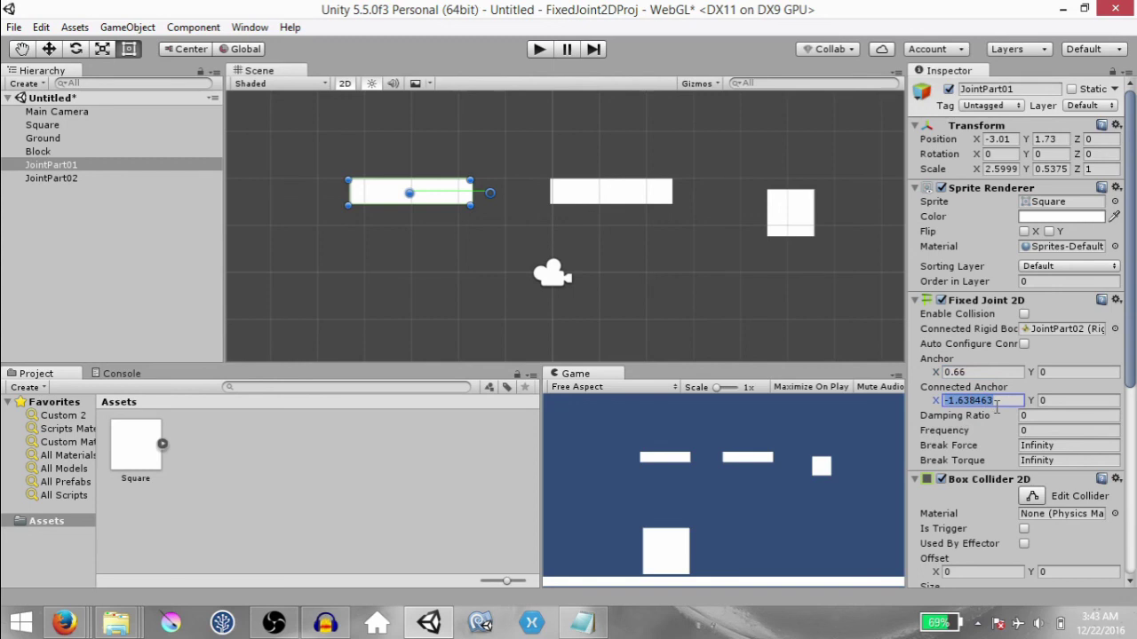
{"action": "type", "text": "0"}
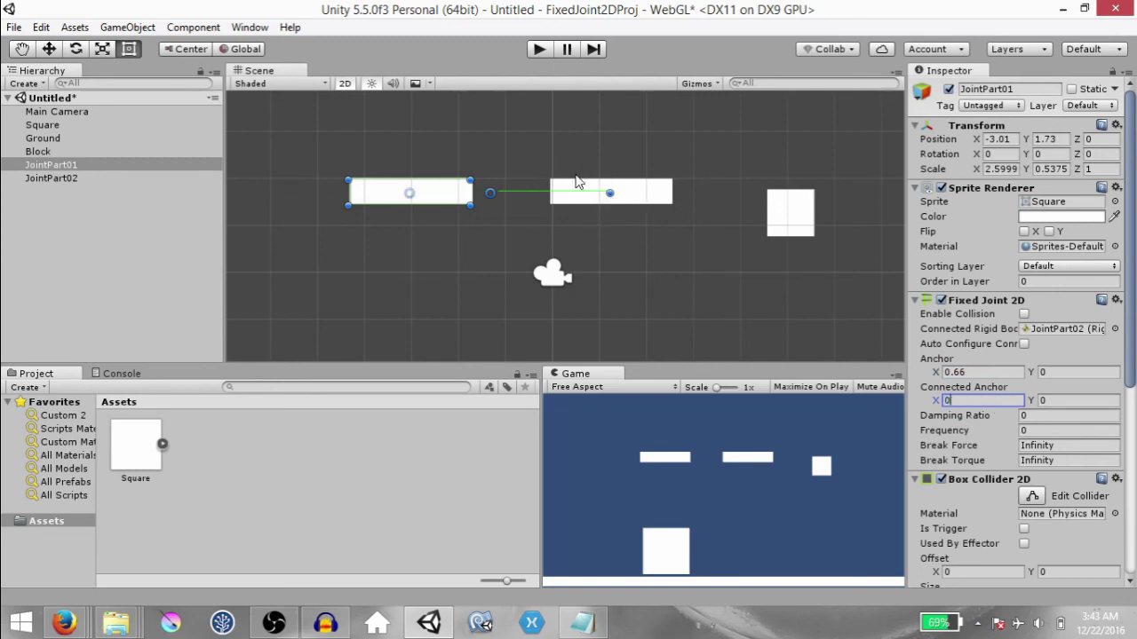
Set the Fixed Joint 2D's connected anchor X to -0.7 and play-test the scene
{"action": "type", "text": "0"}
{"action": "left_click_drag", "start_coordinate": [938, 403], "coordinate": [912, 405]}
{"action": "scroll", "coordinate": [551, 289], "scroll_direction": "down", "scroll_amount": 8}
{"action": "middle_click_drag", "start_coordinate": [551, 289], "coordinate": [548, 206]}
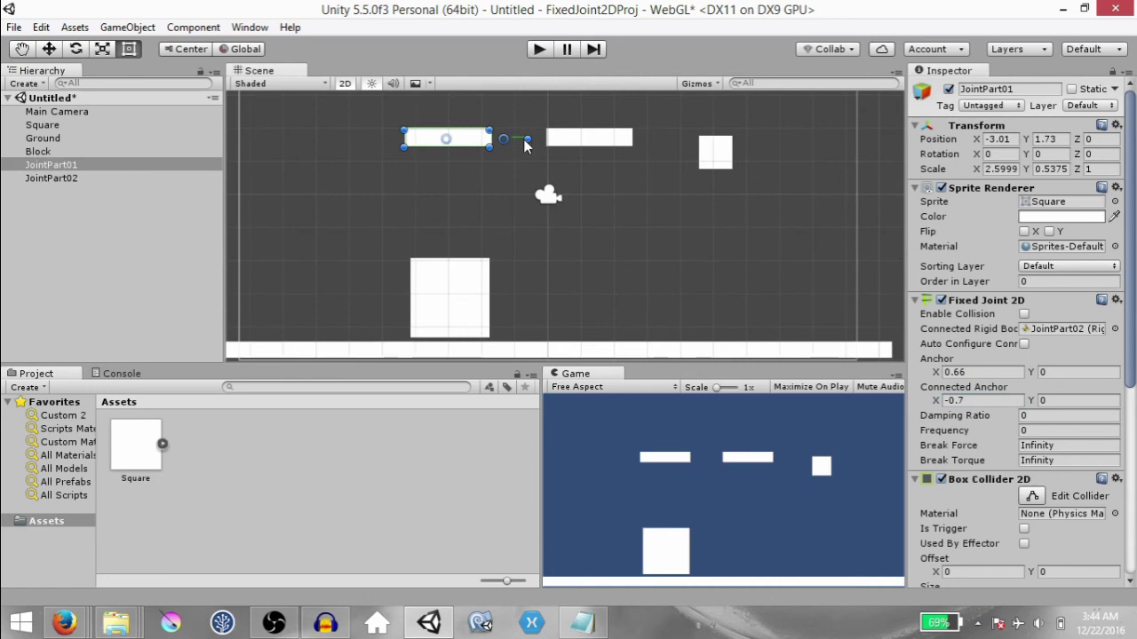
{"action": "left_click", "coordinate": [541, 51]}
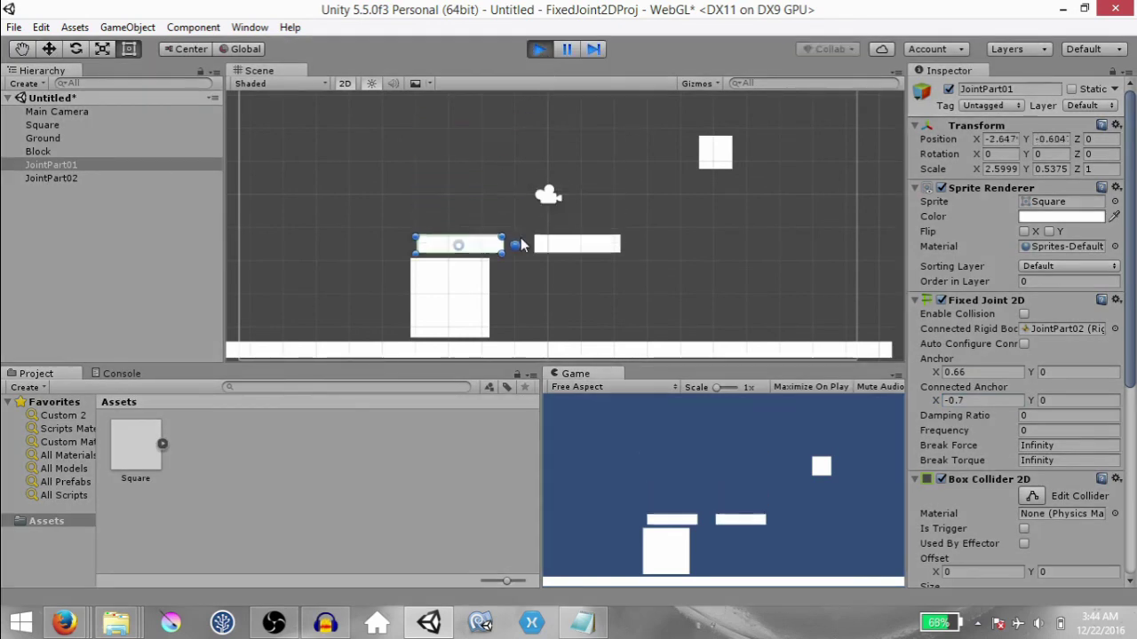
{"action": "key", "text": "ctrl+p"}
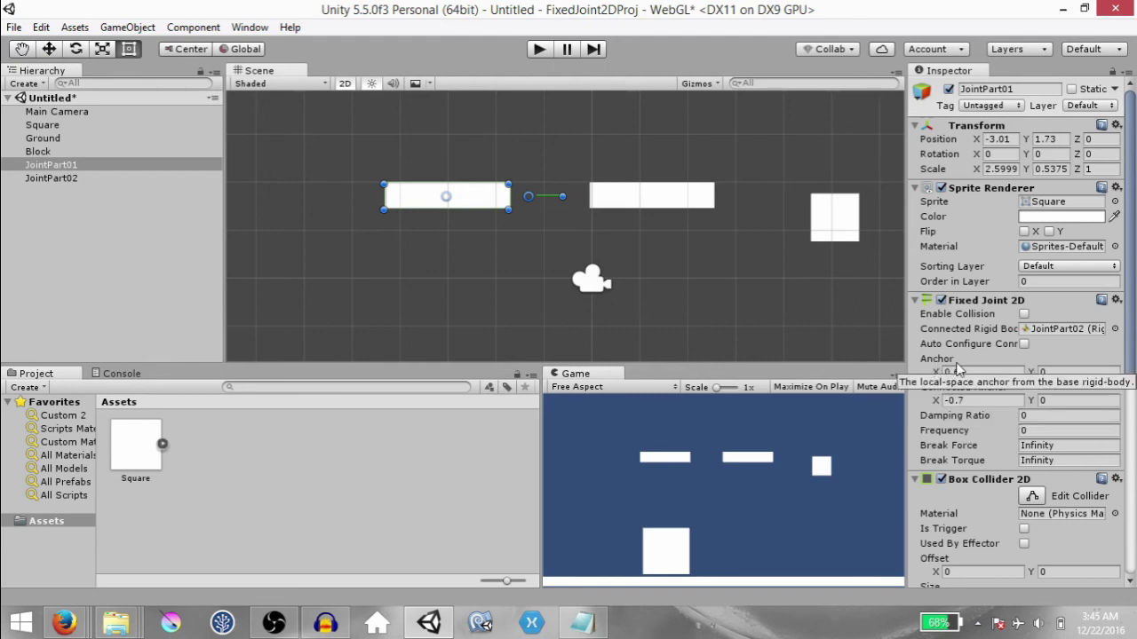
Turn Auto Configure Connected Anchor back on for JointPart01's Fixed Joint 2D and set the anchor's X to 0.83
{"action": "left_click", "coordinate": [1024, 344]}
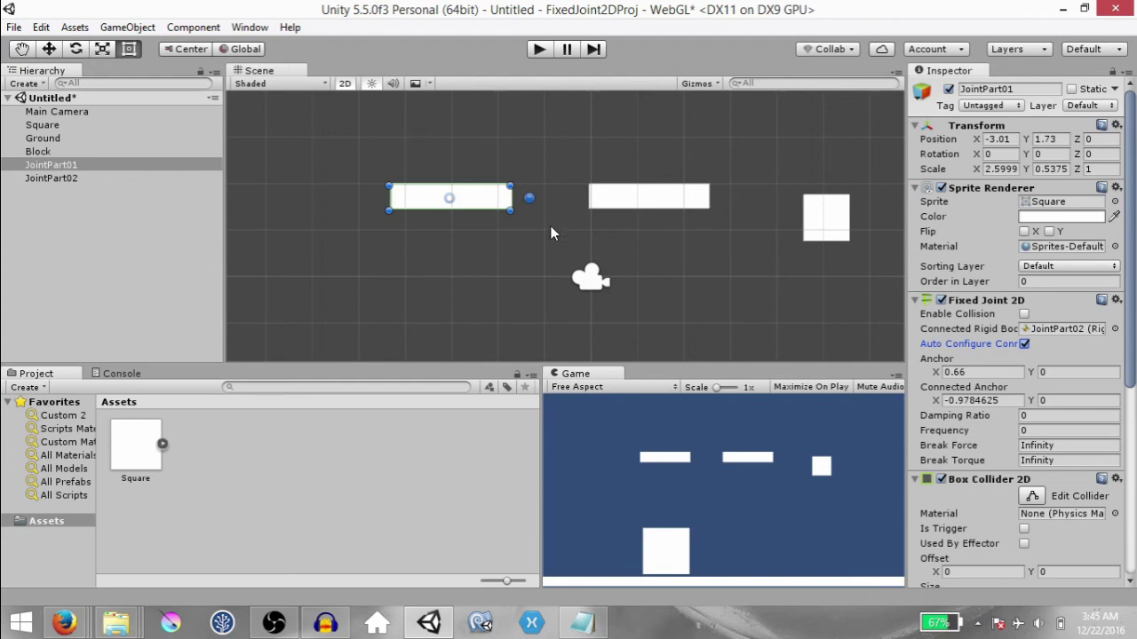
{"action": "mouse_move", "coordinate": [945, 391]}
{"action": "mouse_move", "coordinate": [952, 351]}
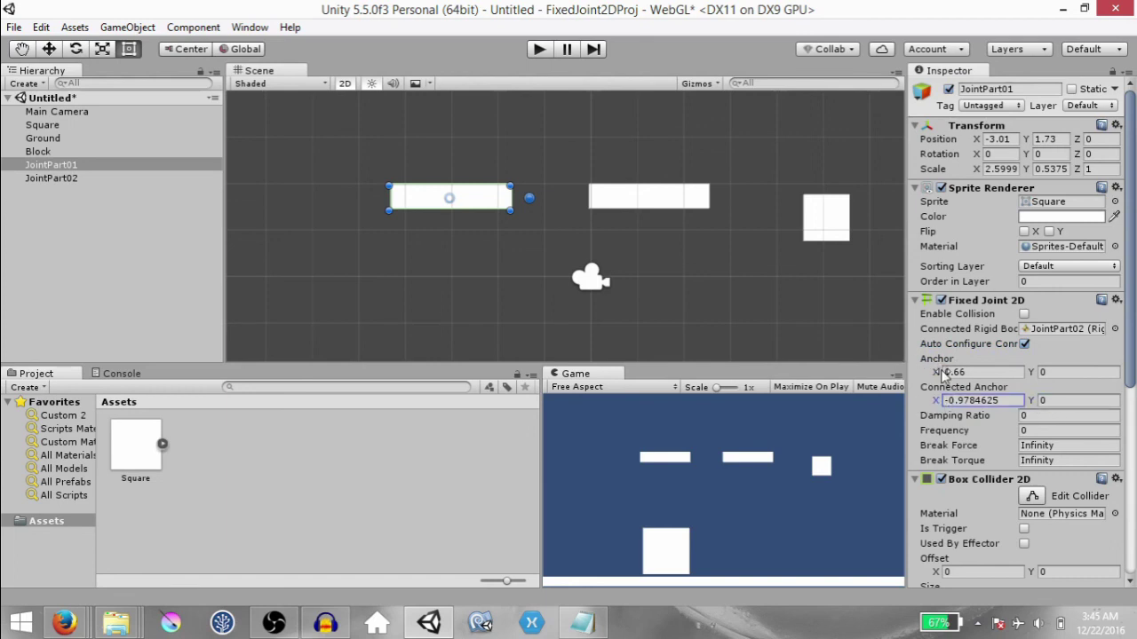
{"action": "mouse_move", "coordinate": [931, 374]}
{"action": "left_mouse_down"}
{"action": "mouse_move", "coordinate": [950, 375]}
{"action": "mouse_move", "coordinate": [927, 376]}
{"action": "left_mouse_up"}
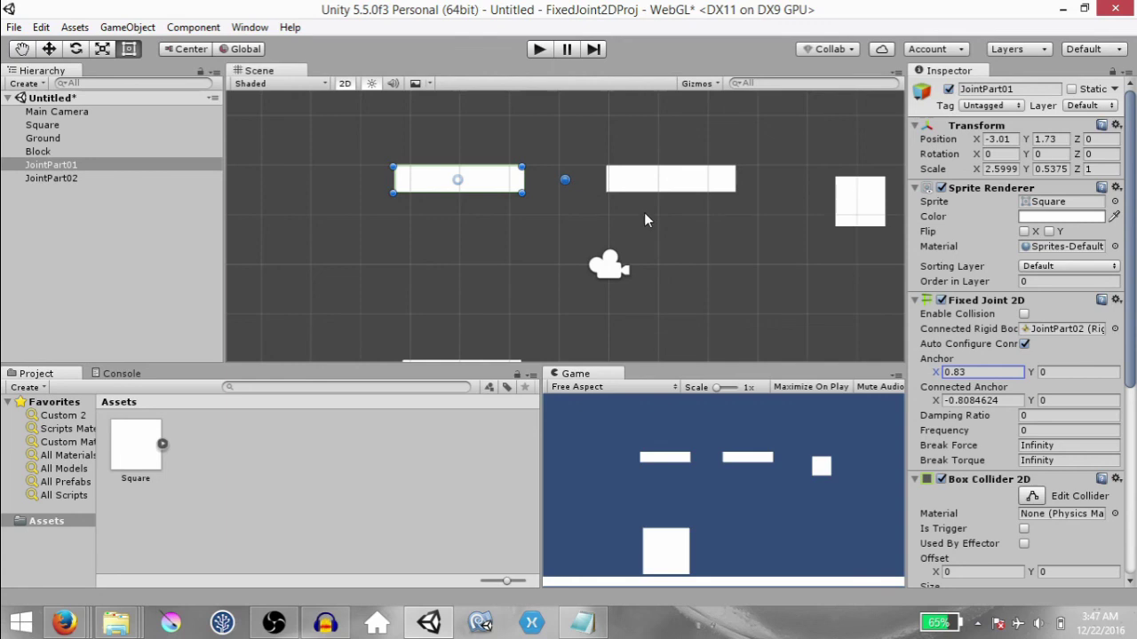
Move JointPart01 close to JointPart02 at about X -1.54 and set the joint's anchor X to 0.56, in the gap between the bars
{"action": "key", "text": "w"}
{"action": "left_click_drag", "start_coordinate": [511, 188], "coordinate": [596, 191]}
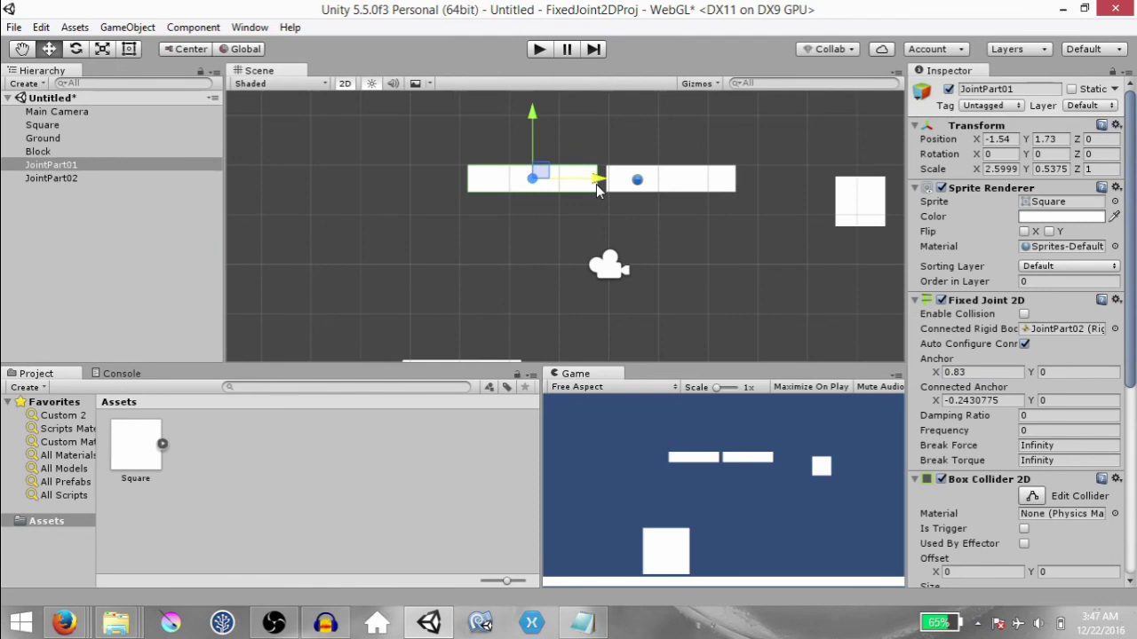
{"action": "key", "text": "t"}
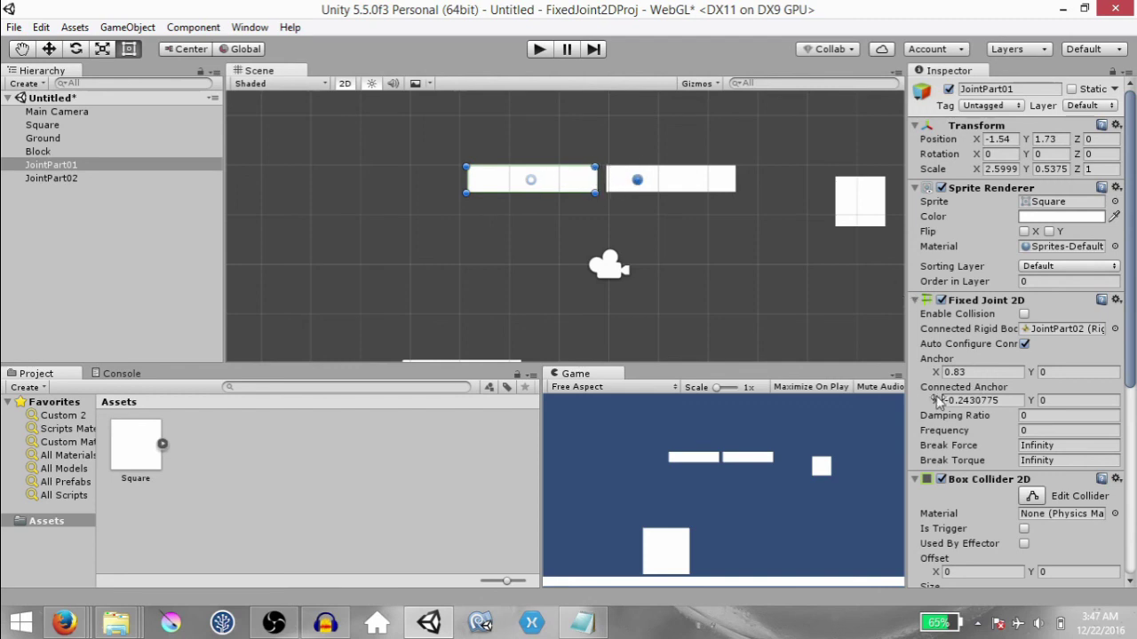
{"action": "left_click_drag", "start_coordinate": [936, 373], "coordinate": [927, 376]}
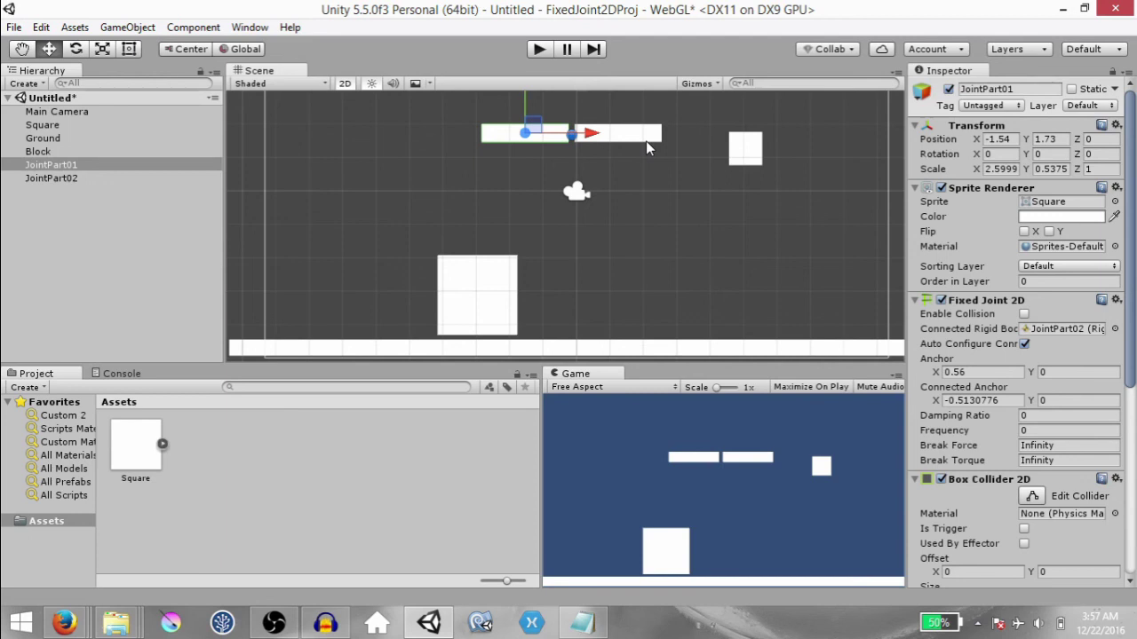
Duplicate Block and space the two blocks apart on the ground, beneath the outer ends of the bars
{"action": "left_click", "coordinate": [475, 293]}
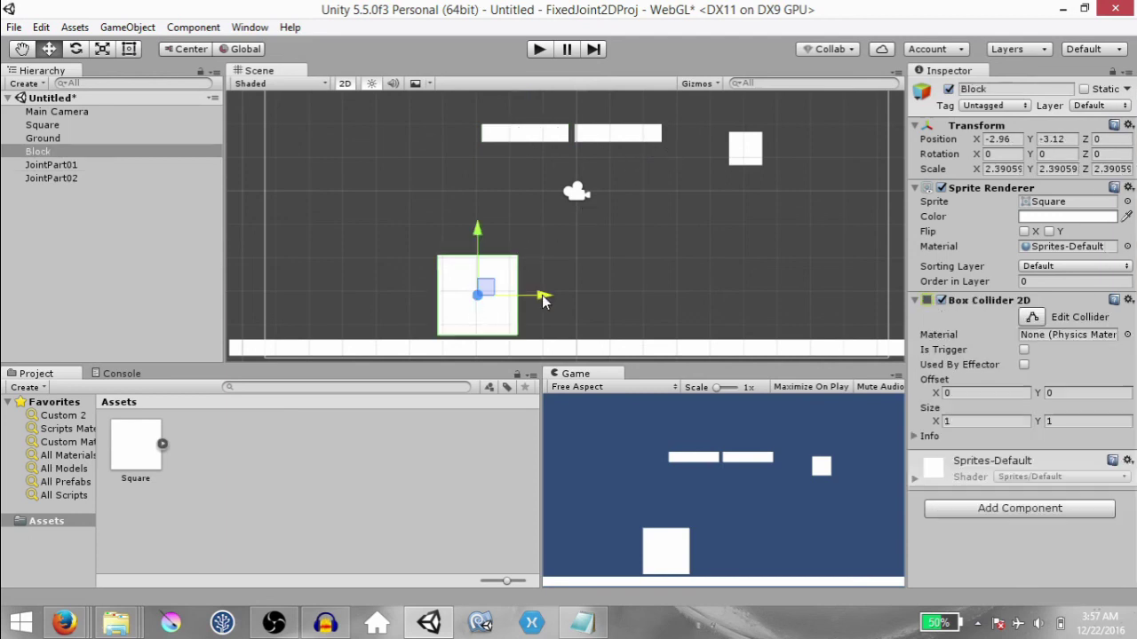
{"action": "left_click_drag", "start_coordinate": [545, 296], "coordinate": [738, 292]}
{"action": "key", "text": "ctrl+d"}
Set the frequency of JointPart01's Fixed Joint 2D to 2 and play-test the scene
{"action": "left_click", "coordinate": [508, 137]}
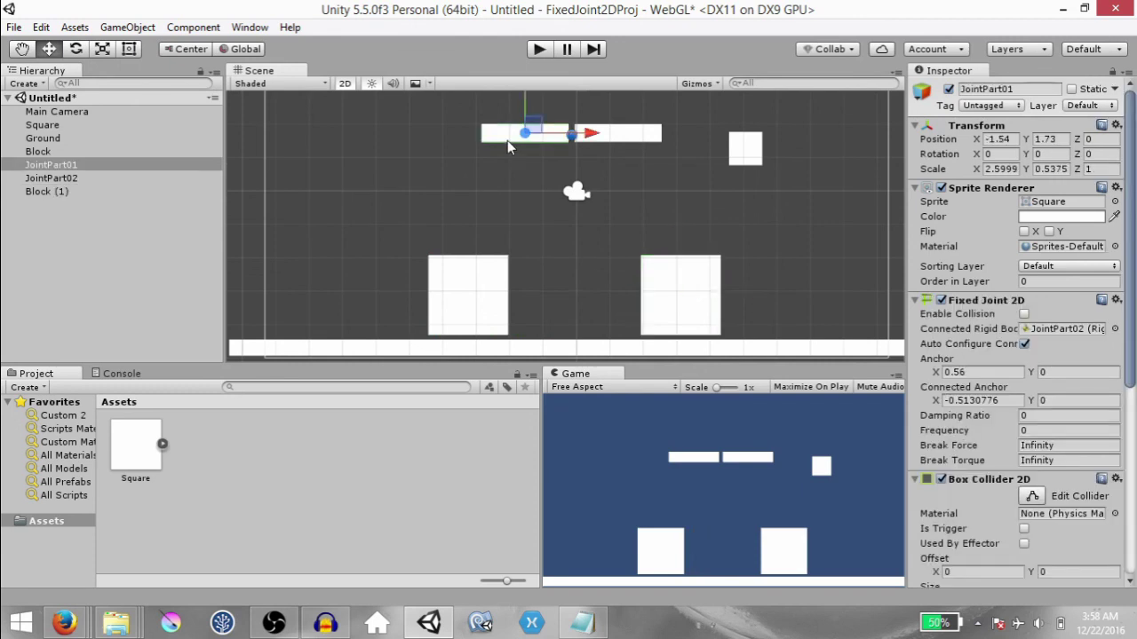
{"action": "left_click", "coordinate": [1072, 429]}
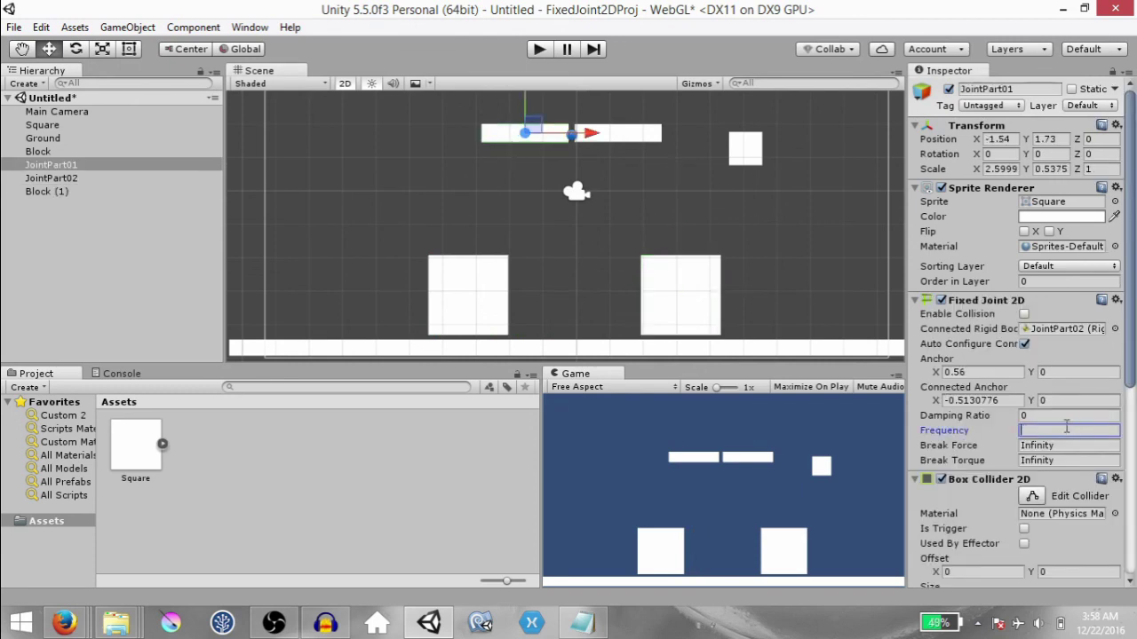
{"action": "type", "text": "2"}
{"action": "left_click", "coordinate": [539, 48]}
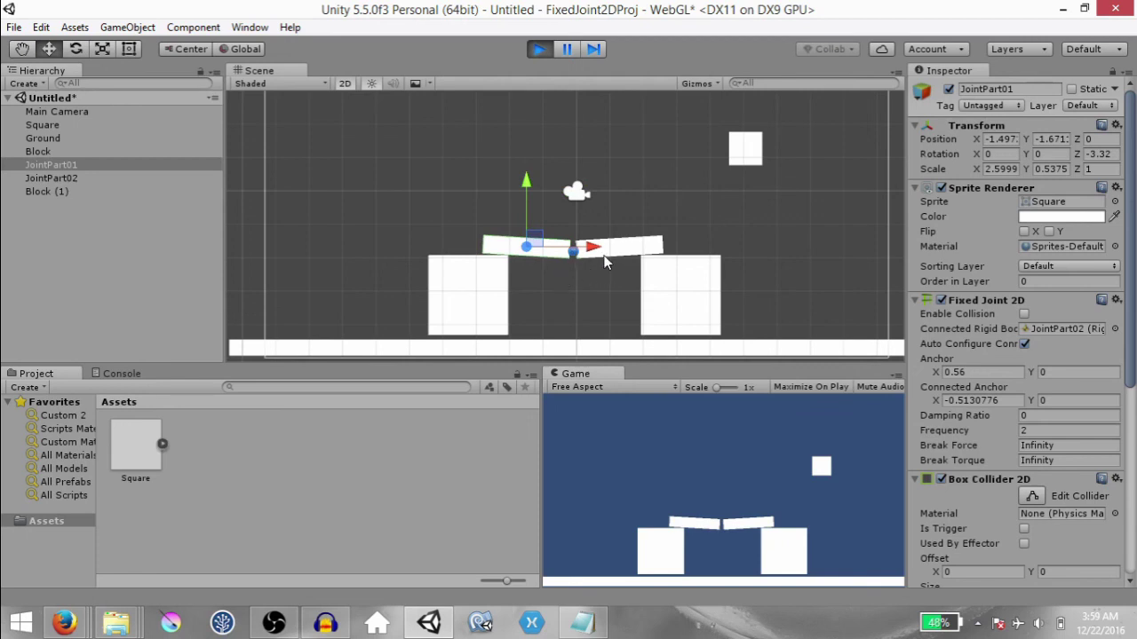
{"action": "key", "text": "ctrl+p"}
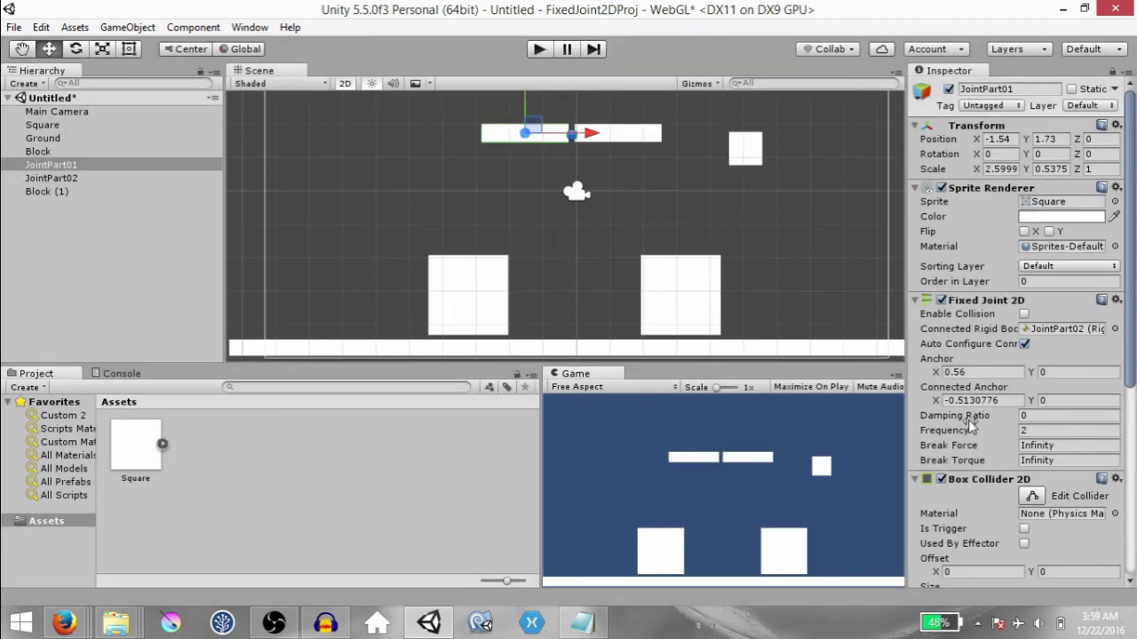
Set the Fixed Joint 2D's frequency to 0.8 and play-test the bars falling onto the blocks
{"action": "left_click", "coordinate": [1072, 431]}
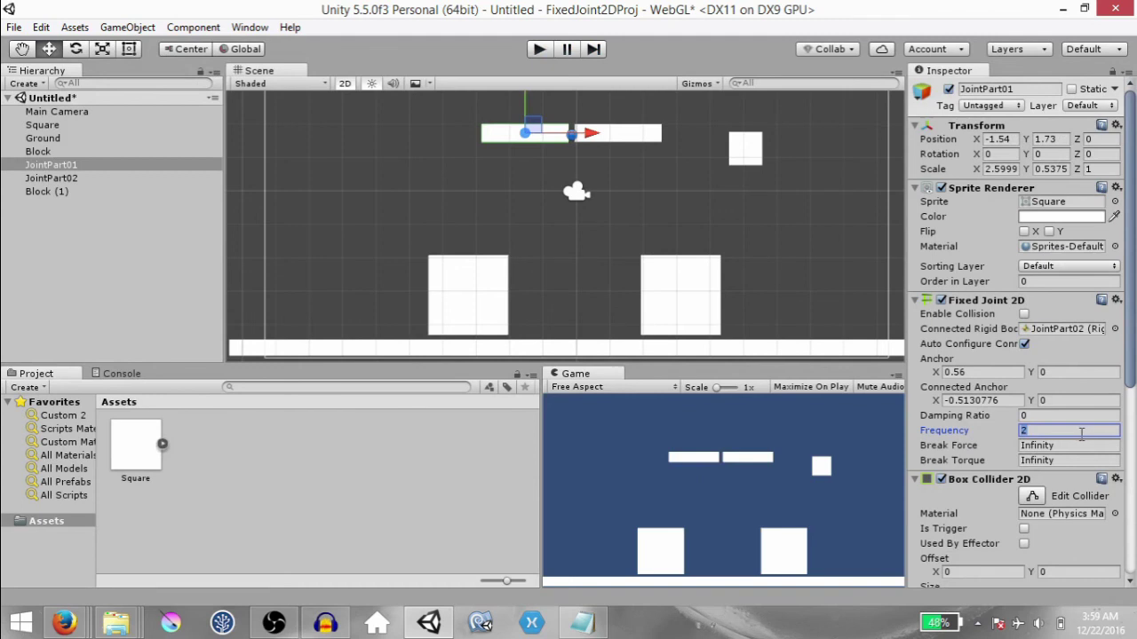
{"action": "type", "text": "0.8"}
{"action": "key", "text": "ctrl+p"}
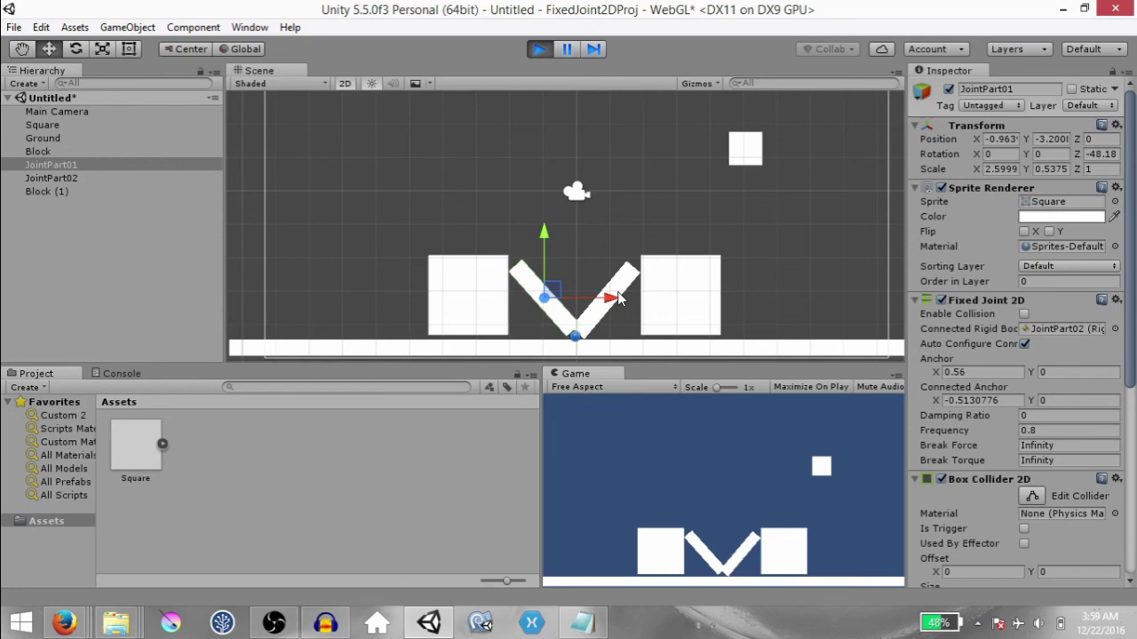
{"action": "key", "text": "ctrl+p"}
Set the Fixed Joint 2D's frequency to 0 and play-test the scene again
{"action": "left_click", "coordinate": [1048, 430]}
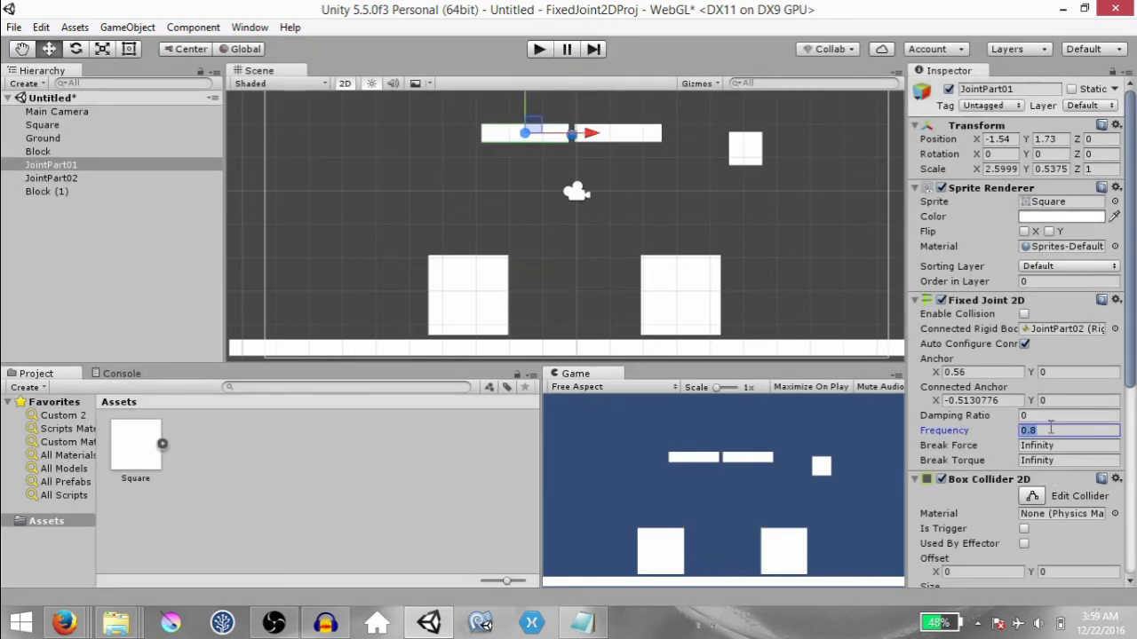
{"action": "type", "text": "0"}
{"action": "key", "text": "ctrl+p"}
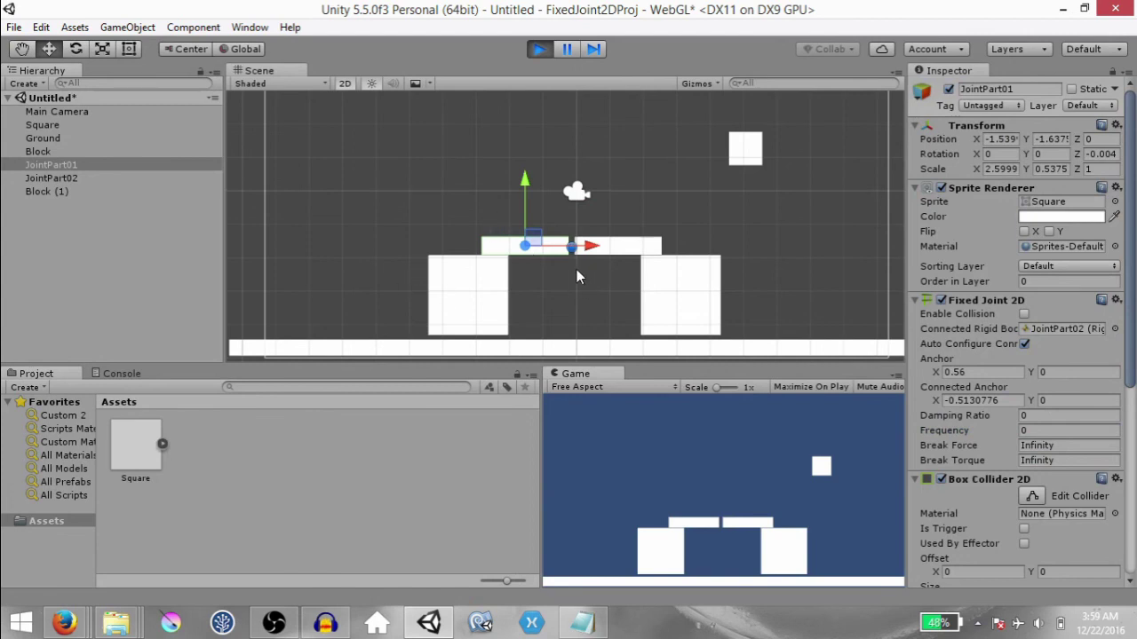
{"action": "key", "text": "ctrl+p"}
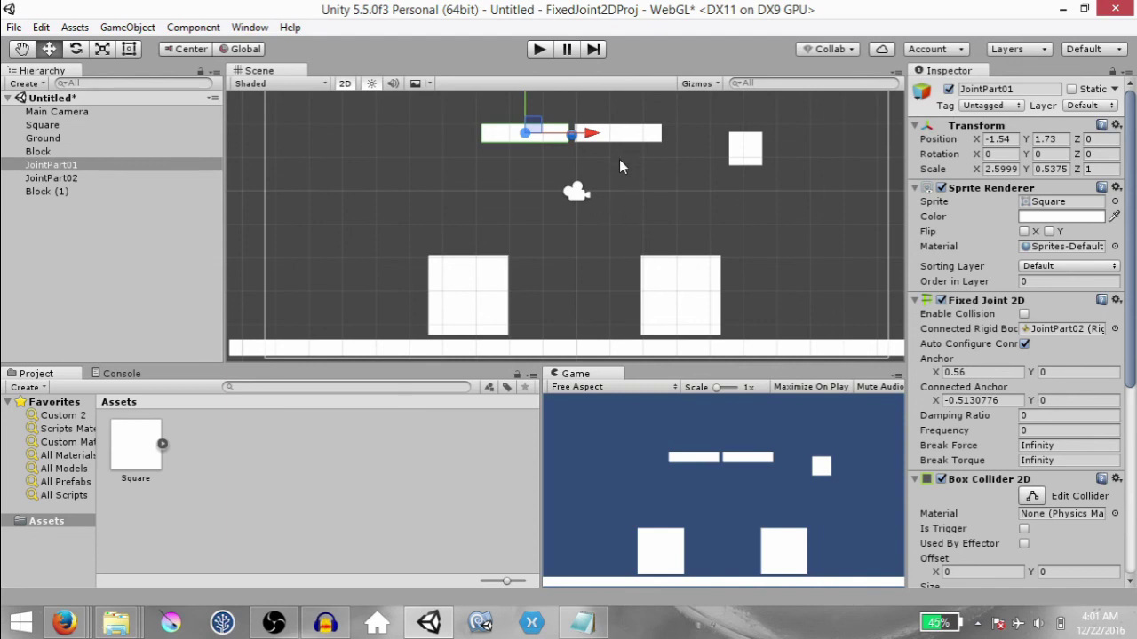
Set the Fixed Joint 2D's frequency to 1.8 and run the scene to test the joint's spring
{"action": "left_click", "coordinate": [1064, 430]}
{"action": "type", "text": "1.8"}
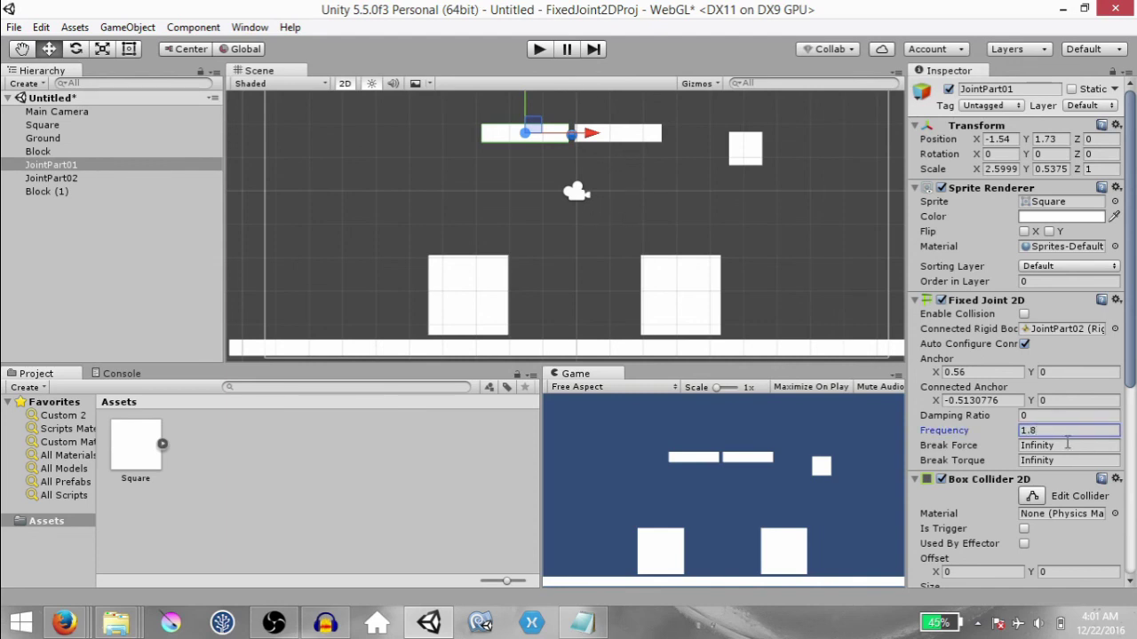
{"action": "left_click", "coordinate": [544, 48]}
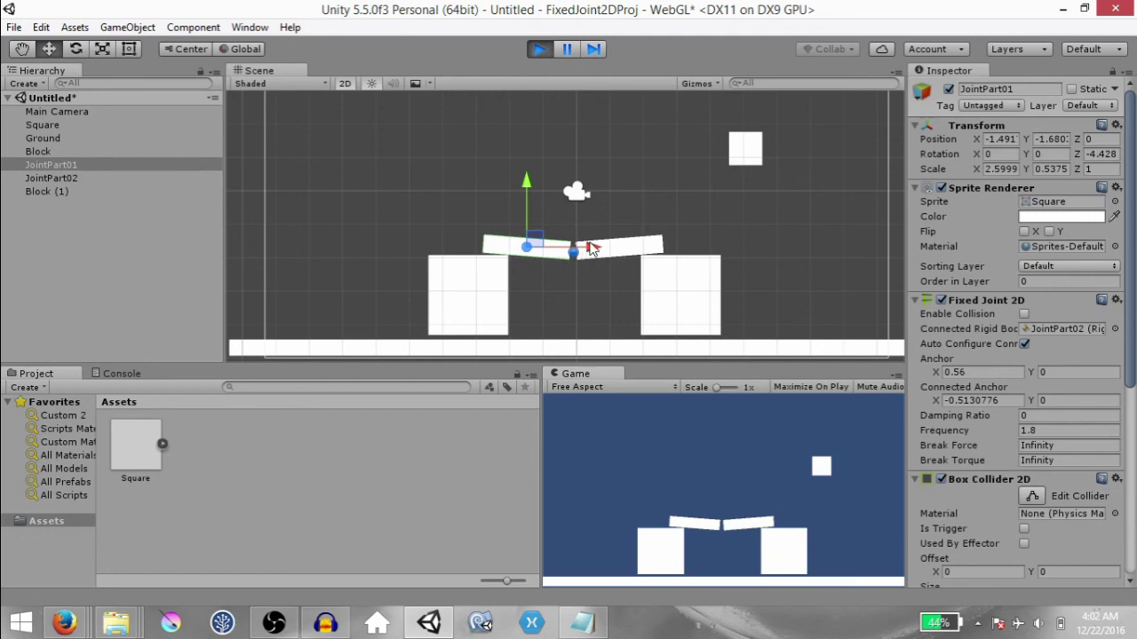
{"action": "key", "text": "ctrl+p"}
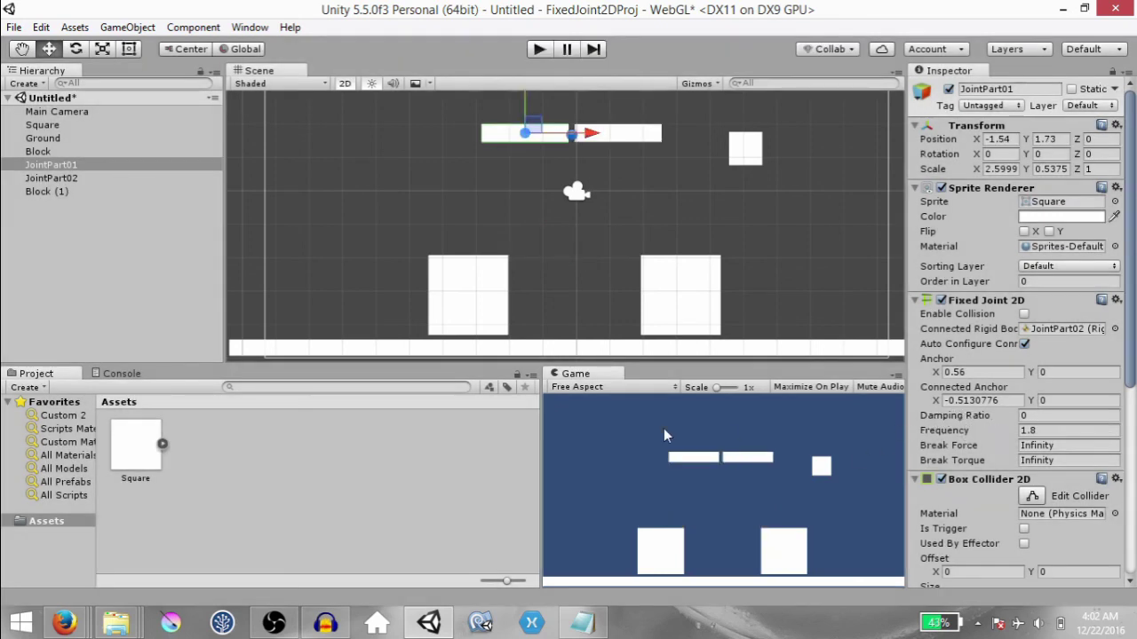
Set the Fixed Joint 2D's damping ratio to 1 and play-test the scene
{"action": "mouse_move", "coordinate": [948, 419]}
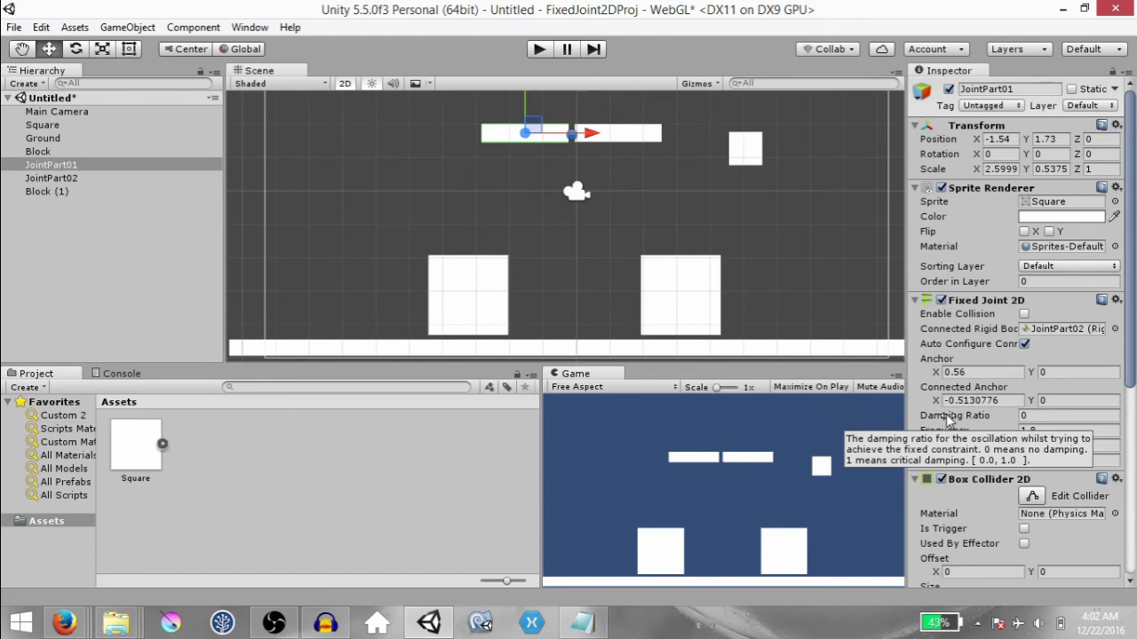
{"action": "left_click_drag", "start_coordinate": [947, 416], "coordinate": [1002, 418]}
{"action": "left_click", "coordinate": [1059, 412]}
{"action": "left_click", "coordinate": [1046, 416]}
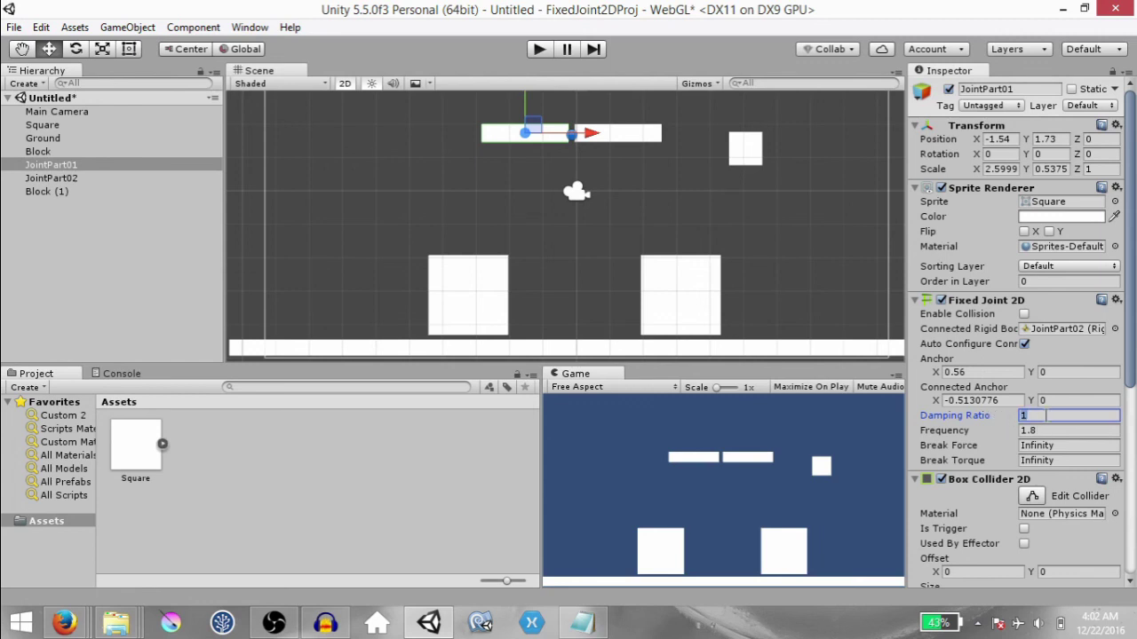
{"action": "key", "text": "ctrl+p"}
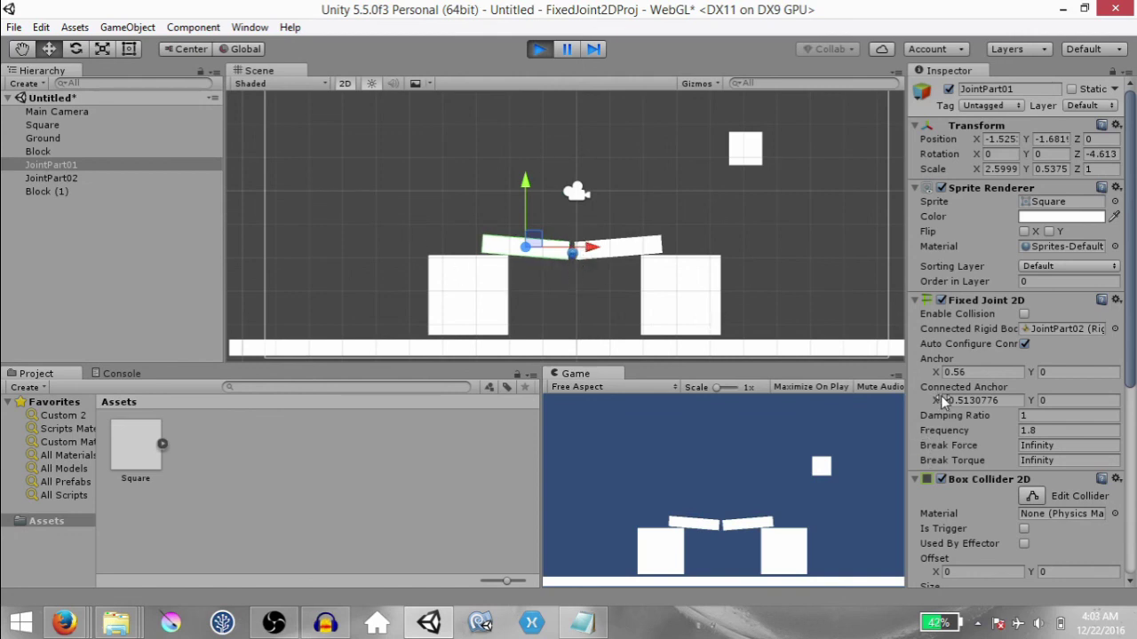
{"action": "left_click", "coordinate": [538, 51]}
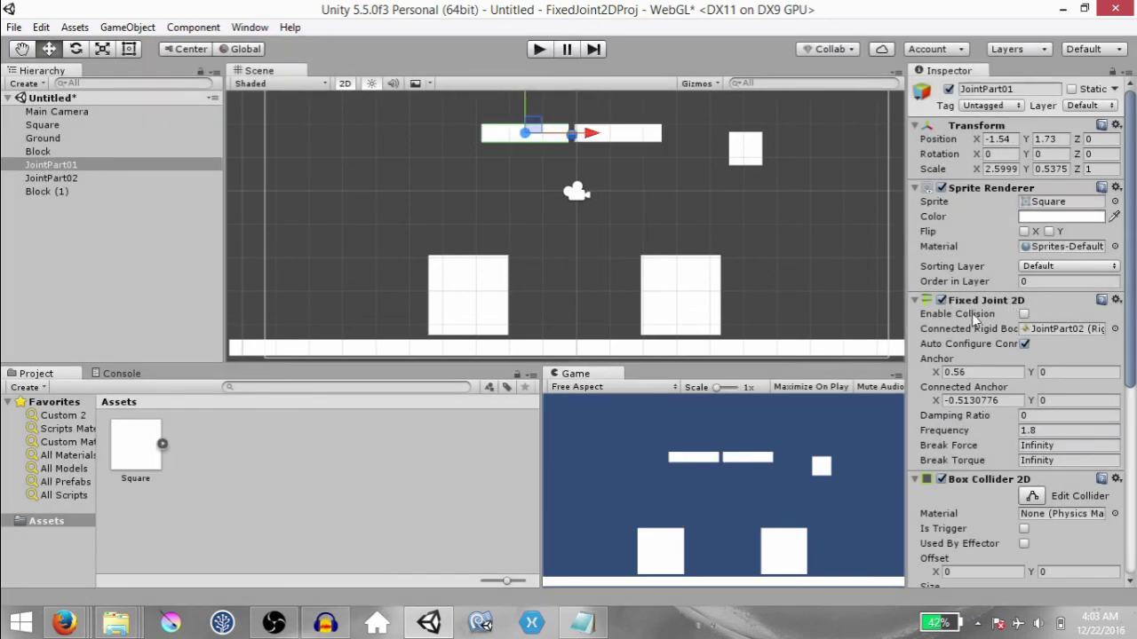
Select JointPart01 and JointPart02 together and stretch both upward to a Y scale of about 2.29
{"action": "middle_click_drag", "start_coordinate": [613, 169], "coordinate": [609, 217]}
{"action": "left_click_drag", "start_coordinate": [610, 213], "coordinate": [487, 188]}
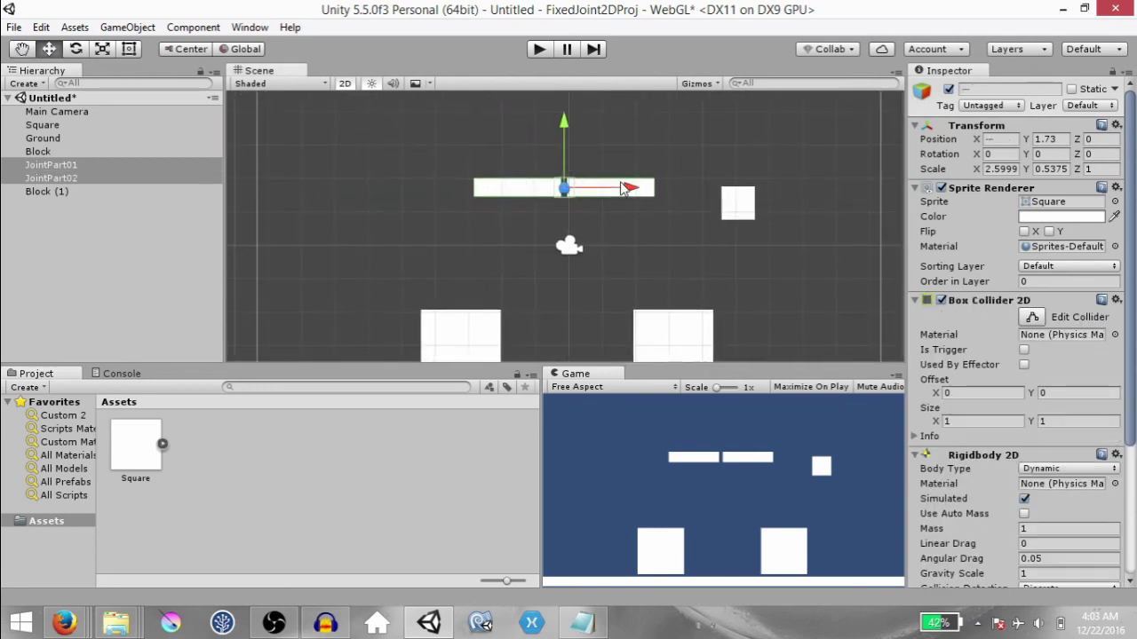
{"action": "key", "text": "t"}
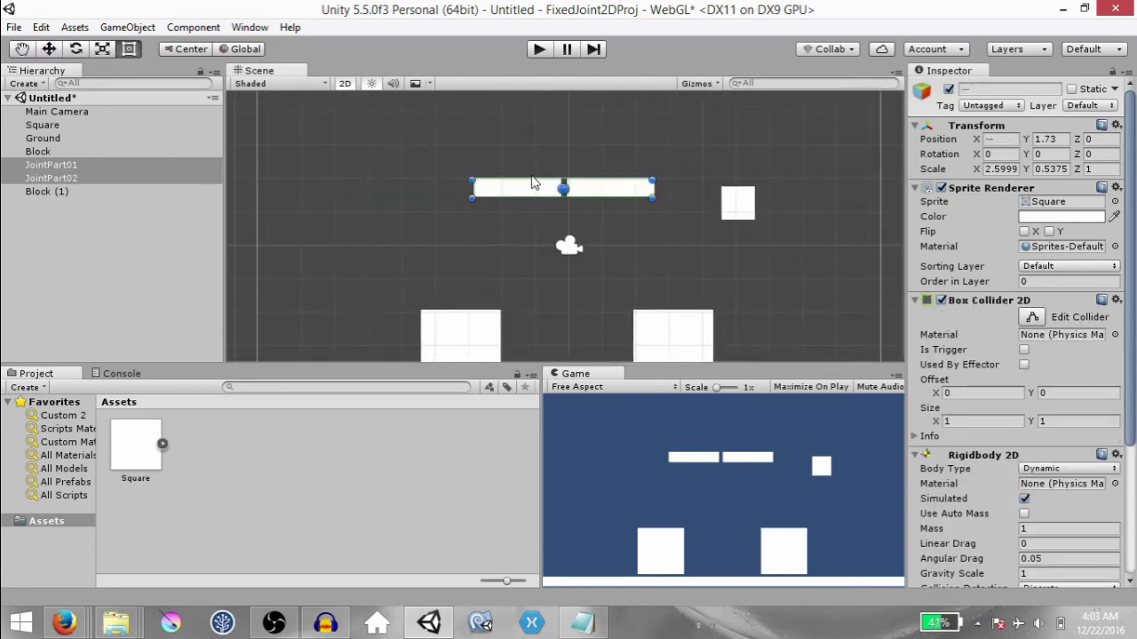
{"action": "left_click_drag", "start_coordinate": [531, 179], "coordinate": [535, 119]}
{"action": "scroll", "coordinate": [638, 249], "scroll_direction": "down", "scroll_amount": 2}
{"action": "middle_click_drag", "start_coordinate": [641, 250], "coordinate": [630, 223]}
Set the frequency of JointPart01's Fixed Joint 2D to 0.3
{"action": "left_click", "coordinate": [519, 139]}
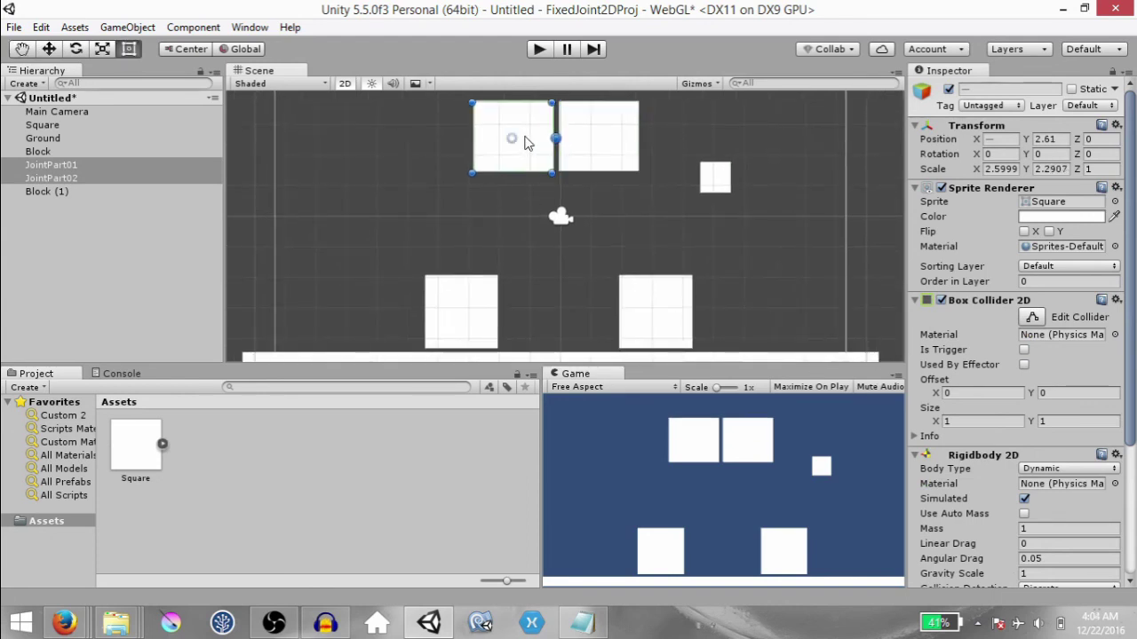
{"action": "left_click", "coordinate": [1063, 430]}
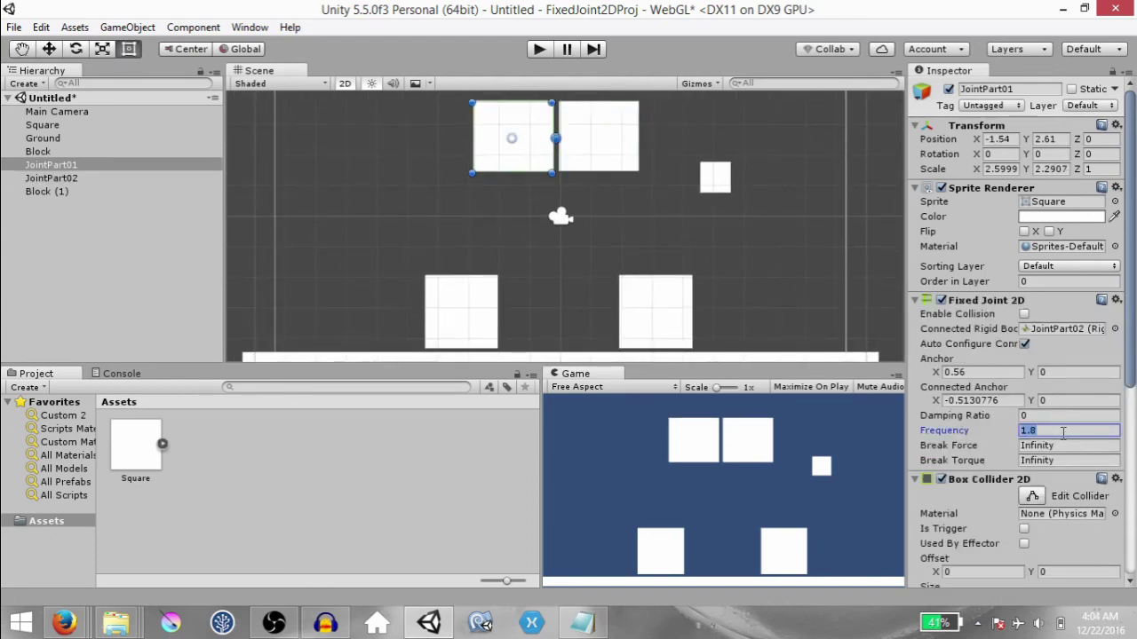
{"action": "type", "text": "0.3"}
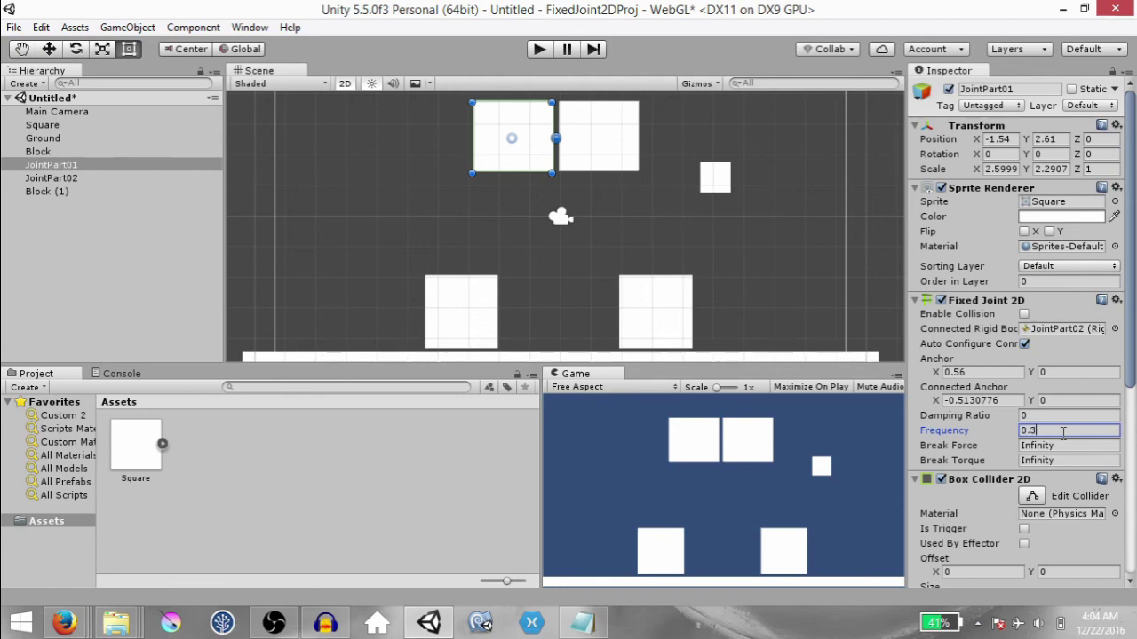
{"action": "middle_click_drag", "start_coordinate": [611, 121], "coordinate": [543, 202]}
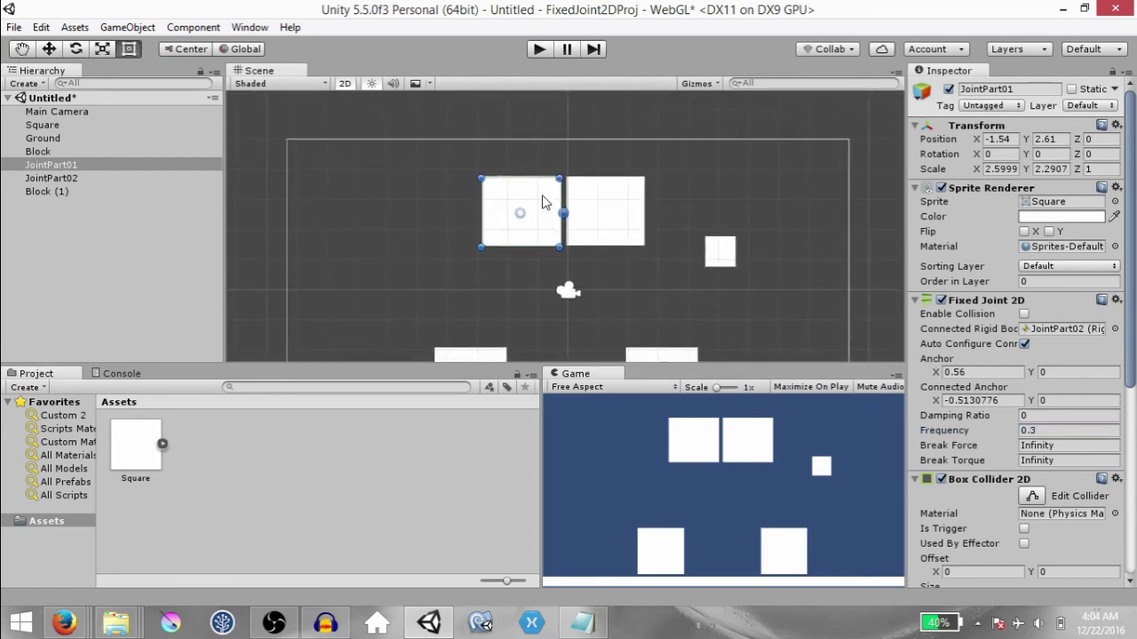
{"action": "left_click", "coordinate": [617, 221]}
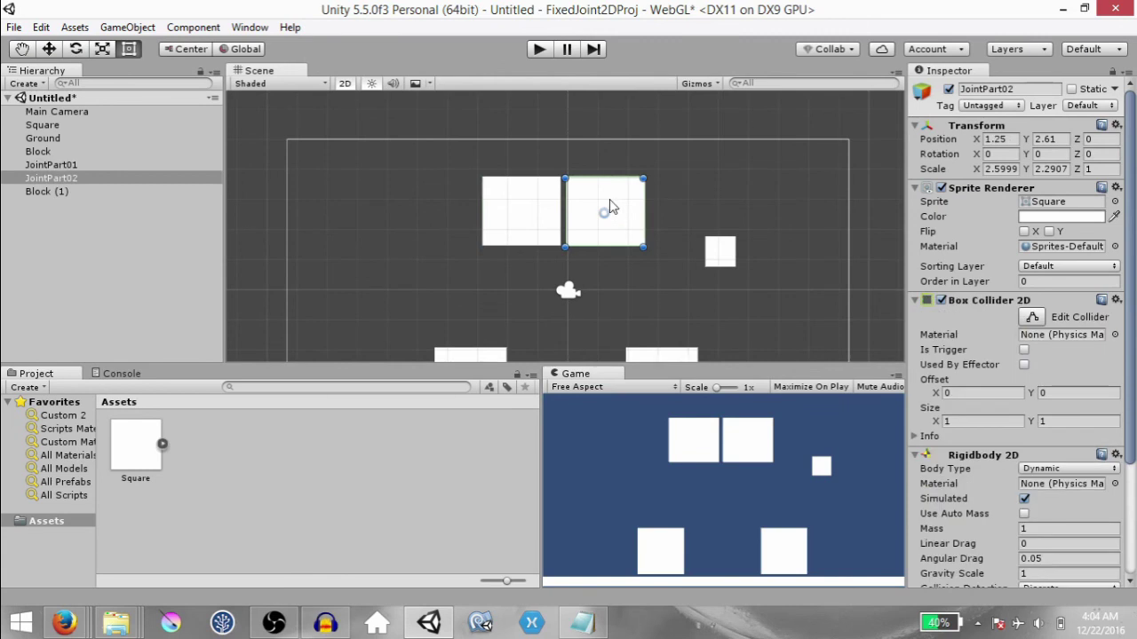
{"action": "left_click", "coordinate": [548, 192]}
{"action": "left_click", "coordinate": [611, 203]}
{"action": "left_click", "coordinate": [536, 201]}
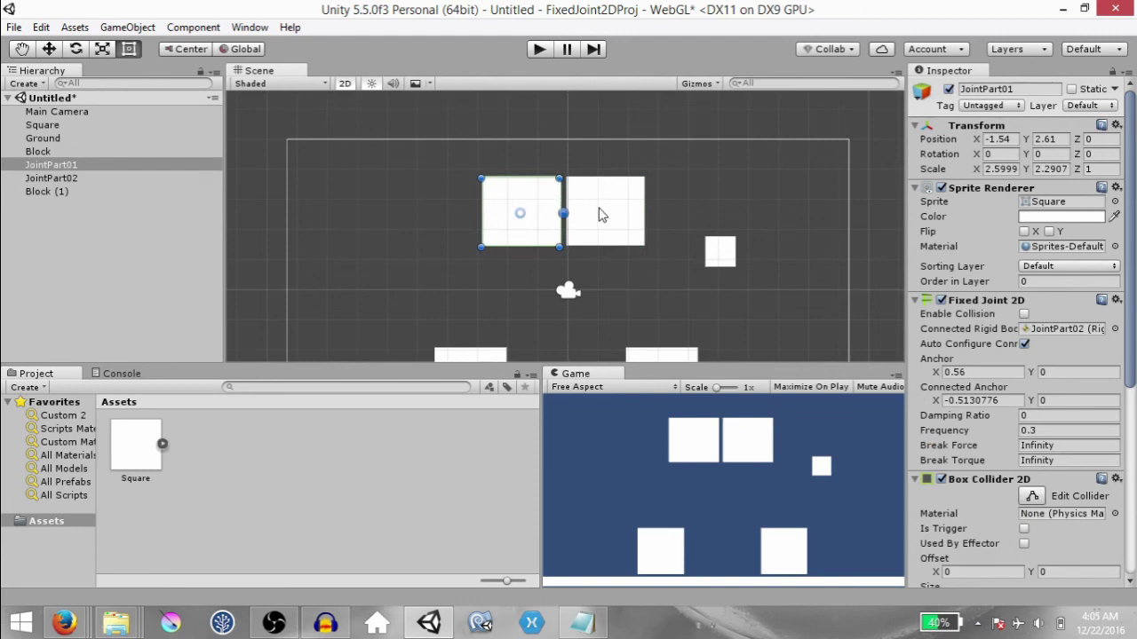
{"action": "middle_click_drag", "start_coordinate": [601, 213], "coordinate": [581, 138]}
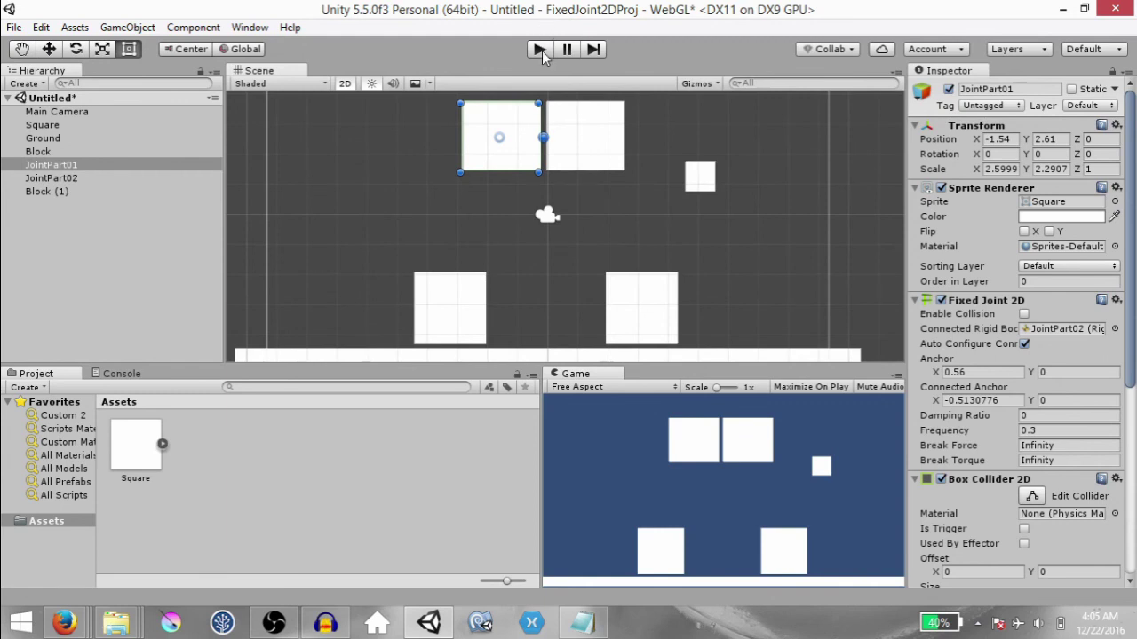
Play-test the scene to see how the joined parts behave, and stop it
{"action": "left_click", "coordinate": [541, 50]}
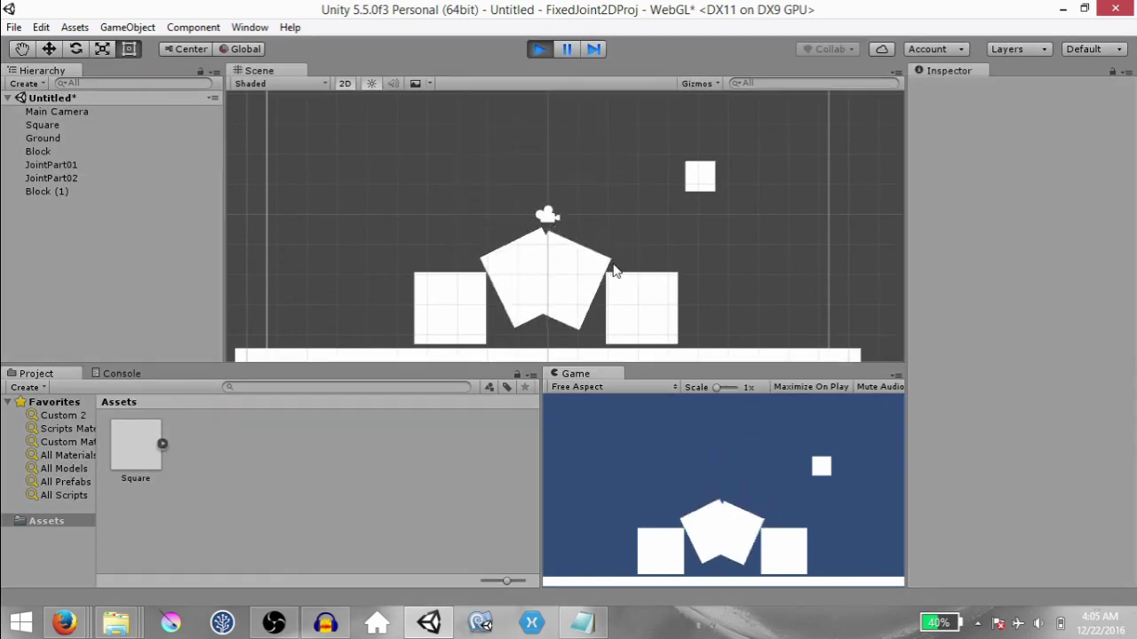
{"action": "left_click", "coordinate": [540, 50]}
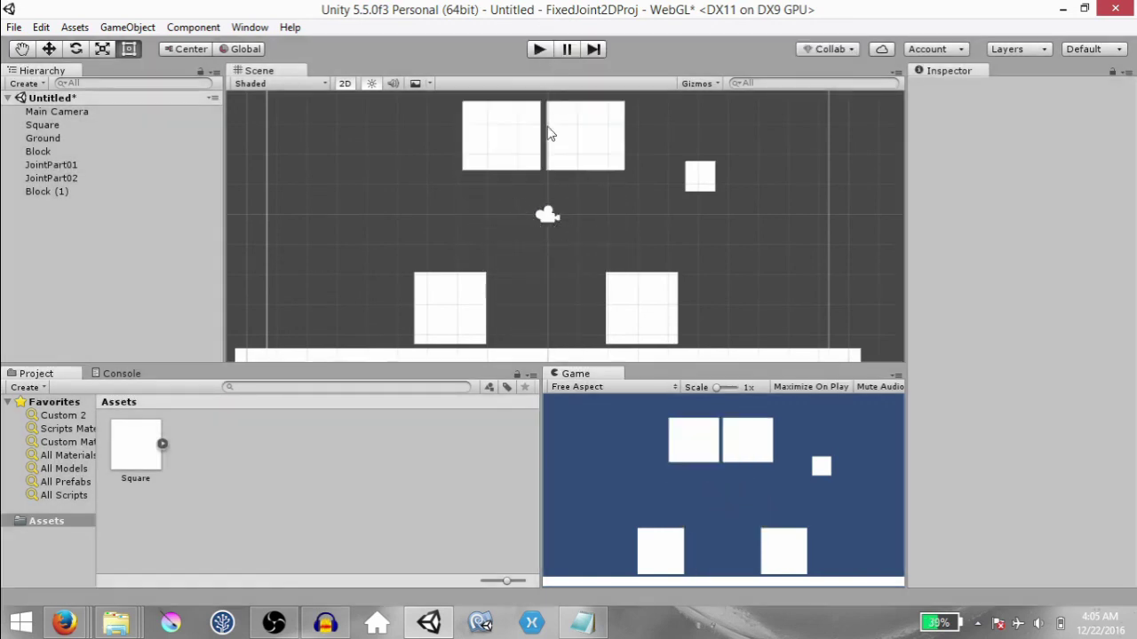
Enable collision between the connected parts on JointPart01's Fixed Joint 2D and play-test the scene
{"action": "left_click", "coordinate": [493, 139]}
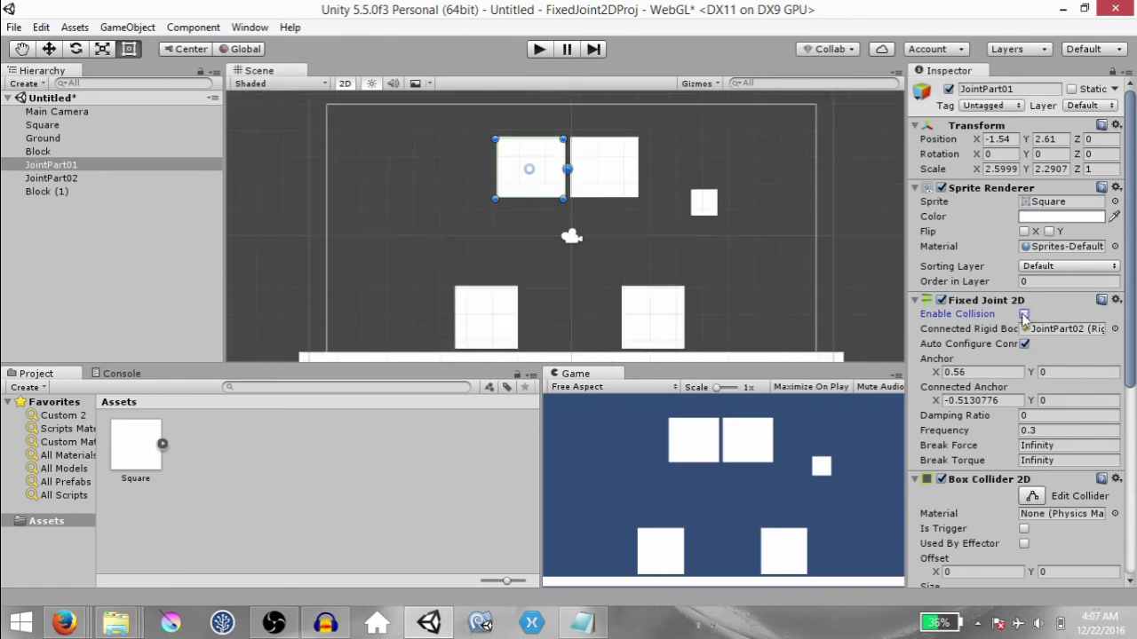
{"action": "left_click", "coordinate": [1024, 315]}
{"action": "left_click", "coordinate": [540, 50]}
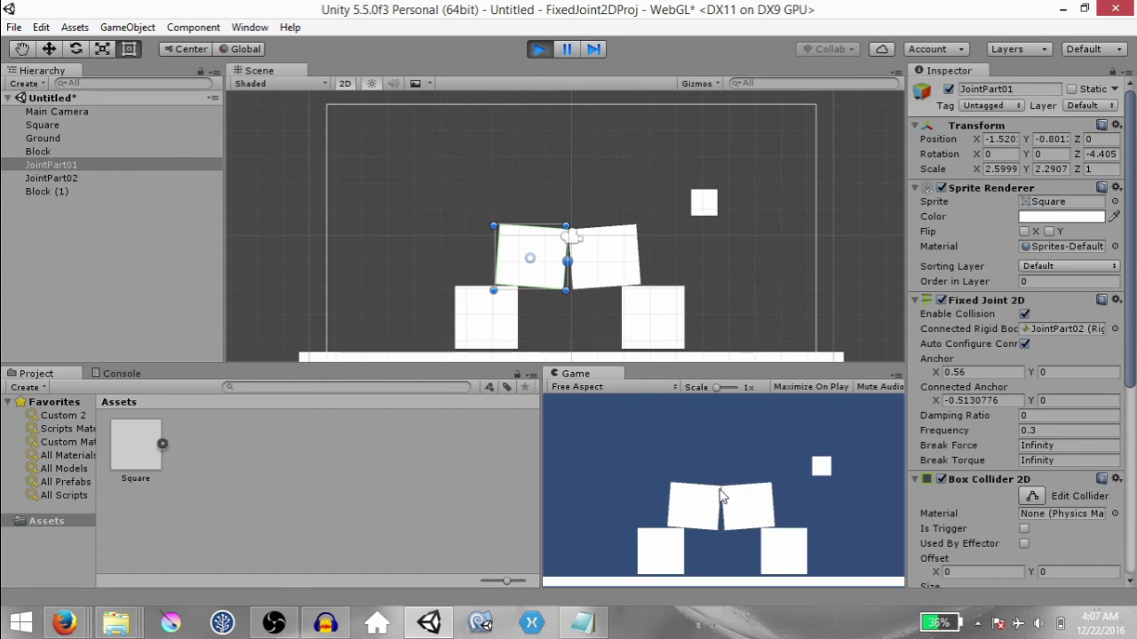
{"action": "left_click", "coordinate": [539, 49]}
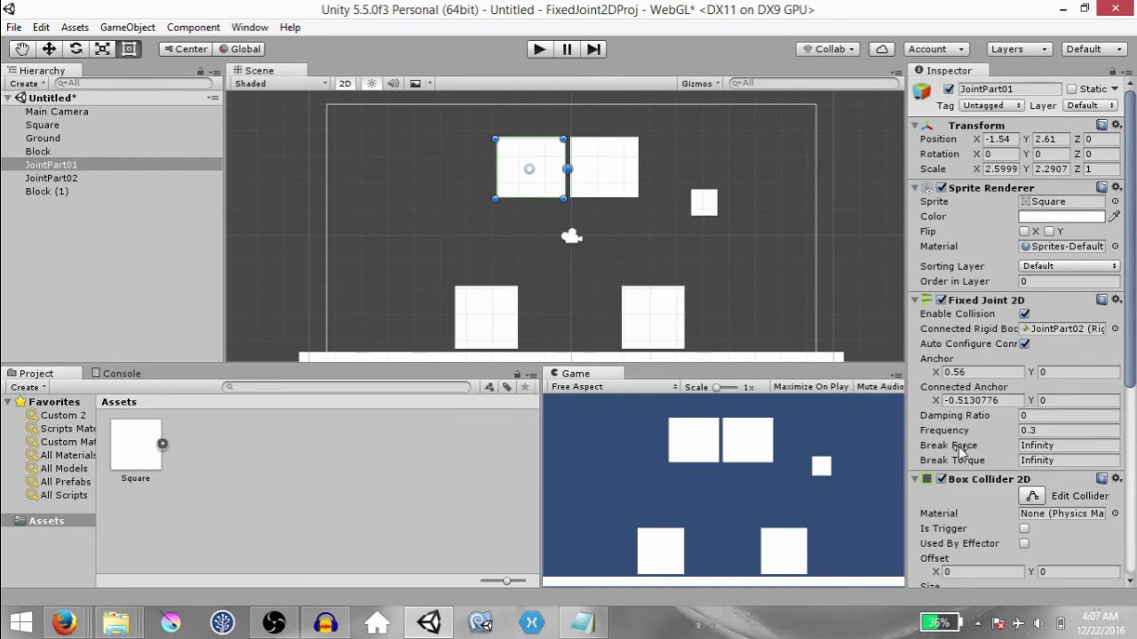
{"action": "mouse_move", "coordinate": [963, 464]}
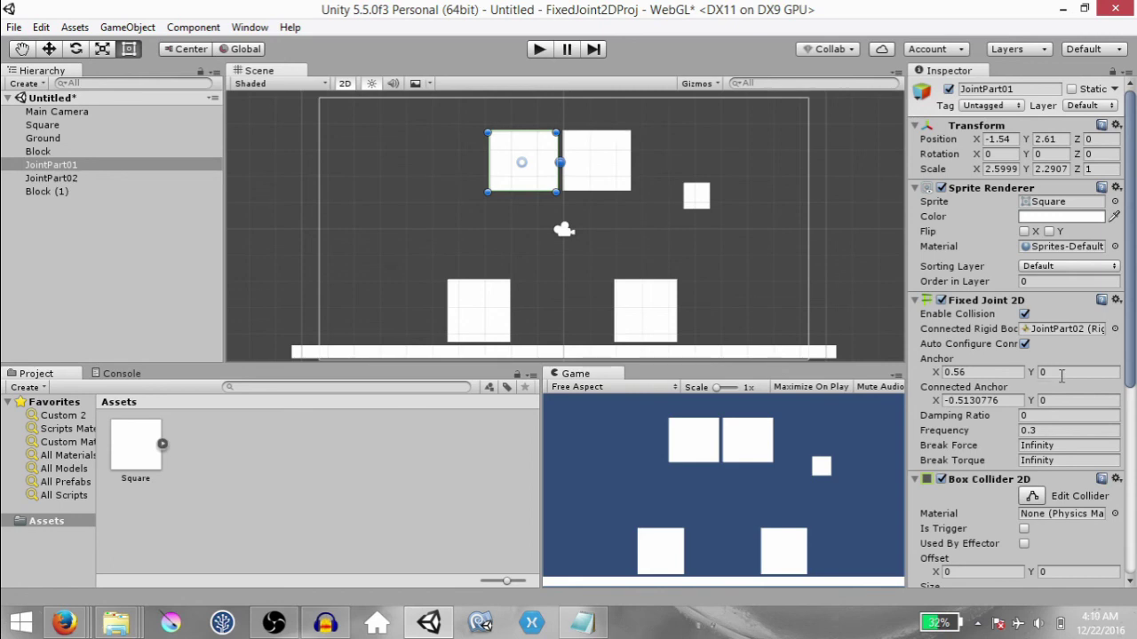
Add a new C# script named fjScript03 to JointPart01 and open it in the code editor
{"action": "scroll", "coordinate": [1018, 433], "scroll_direction": "down", "scroll_amount": 5}
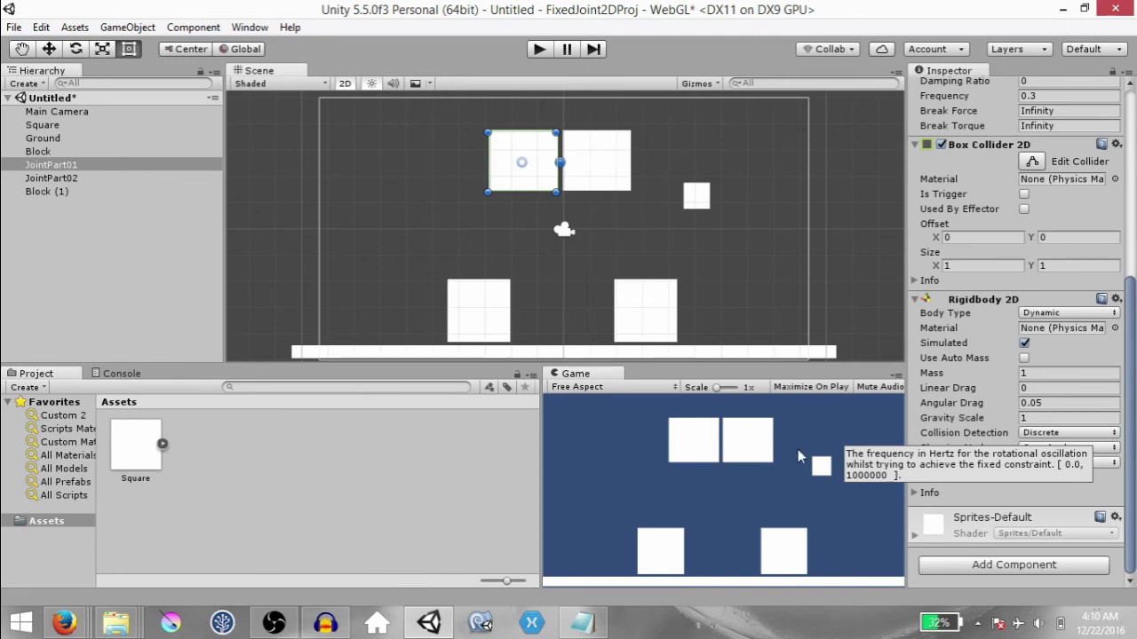
{"action": "key", "text": "ctrl+shift+a"}
{"action": "type", "text": "f"}
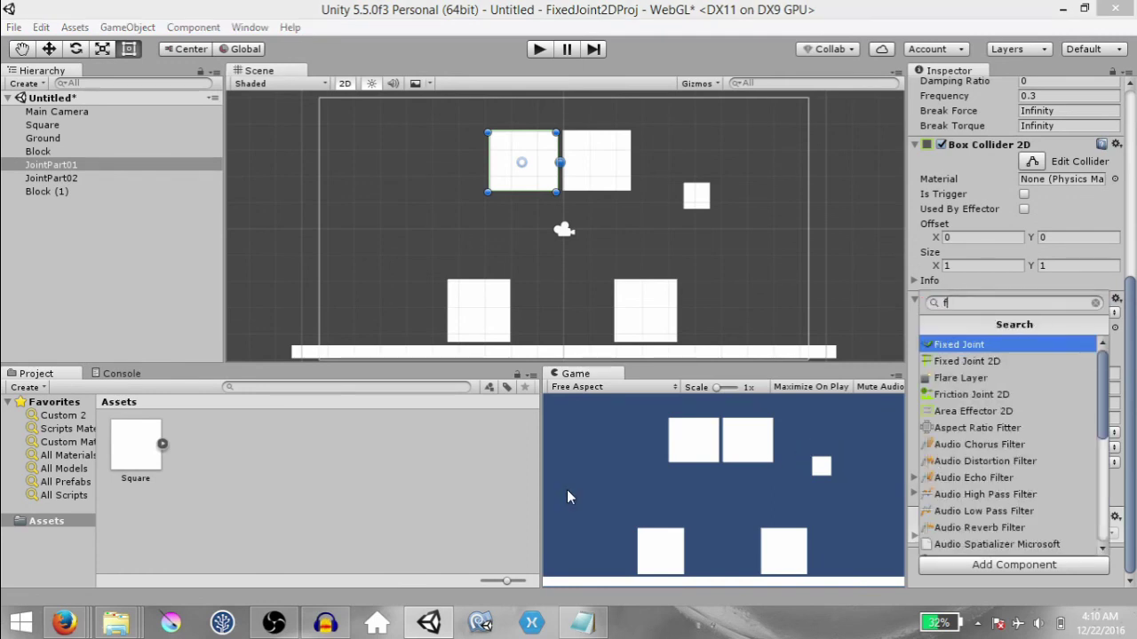
{"action": "type", "text": "jScript03"}
{"action": "key", "text": "Return"}
{"action": "key", "text": "Return"}
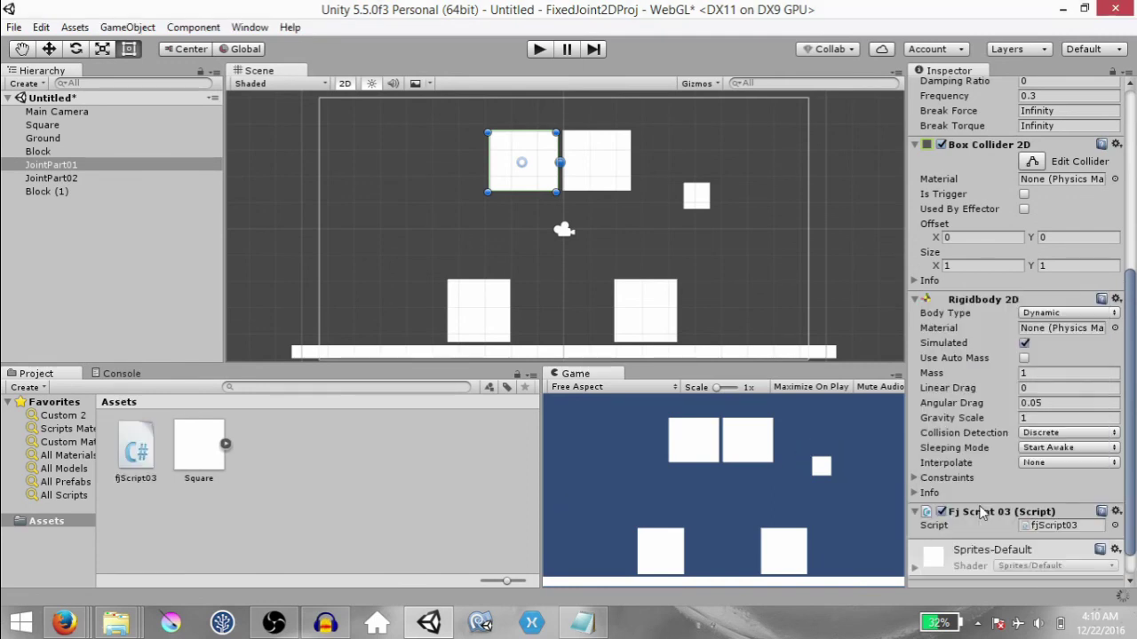
{"action": "double_click", "coordinate": [1056, 526]}
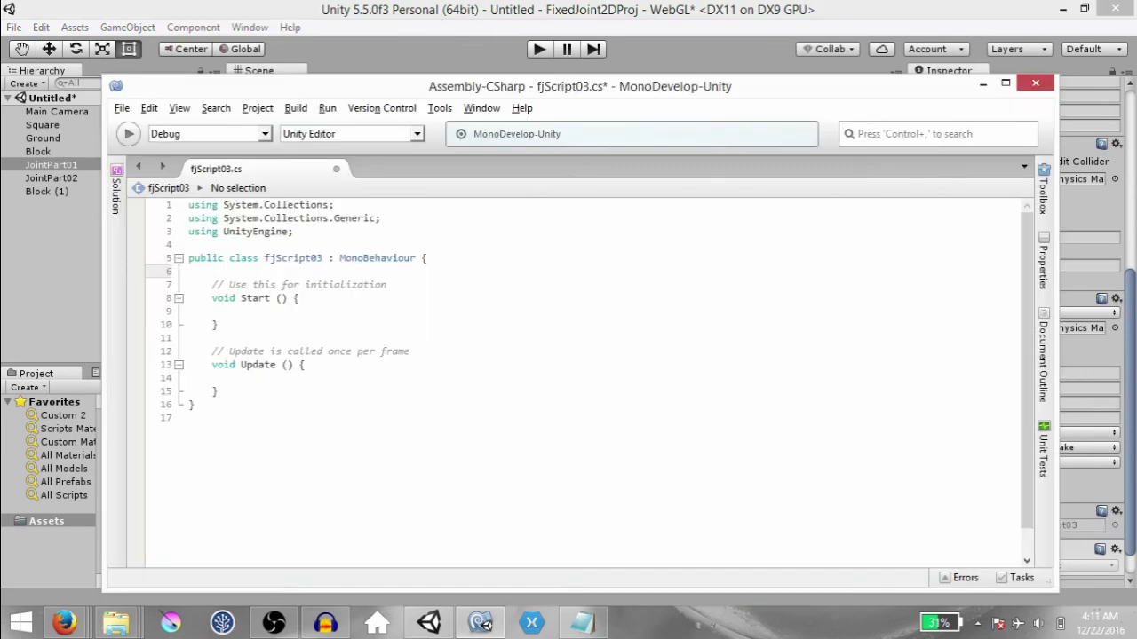
Declare a FixedJoint2D variable named fj2d at the start of the fjScript03 class
{"action": "key", "text": "Return"}
{"action": "key", "text": "Return"}
{"action": "key", "text": "Up"}
{"action": "type", "text": "FixedJoint2D fj"}
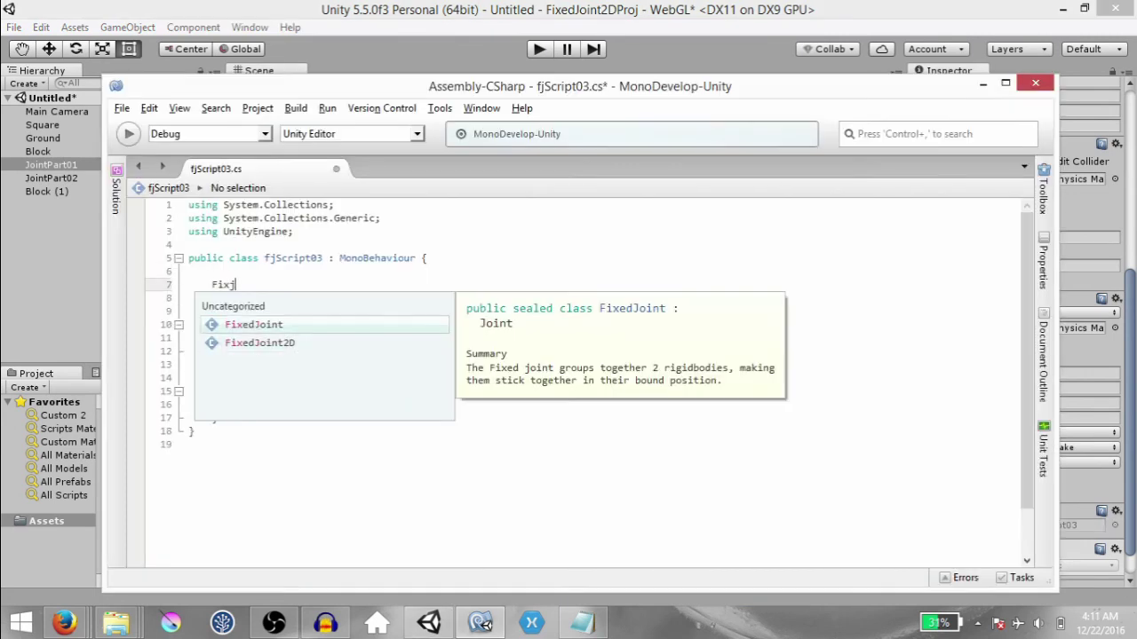
{"action": "type", "text": "2d;"}
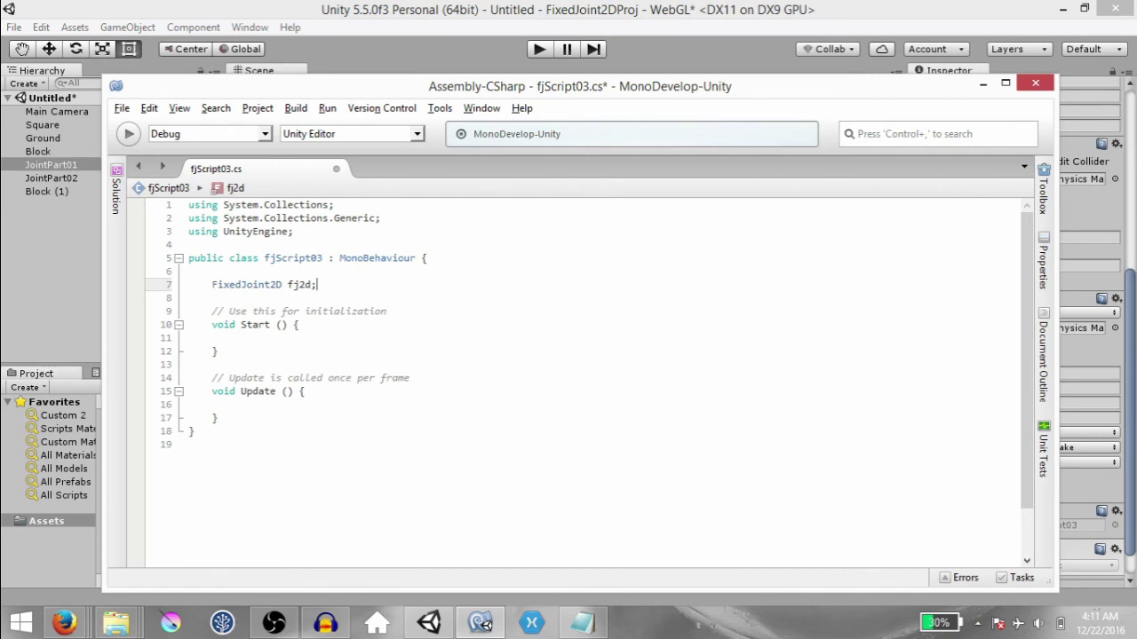
Declare a public Vector2 reactionForce and public floats reactionForceMag and reactionTorque, both floats initialised to 0f
{"action": "key", "text": "Return"}
{"action": "type", "text": "public ve"}
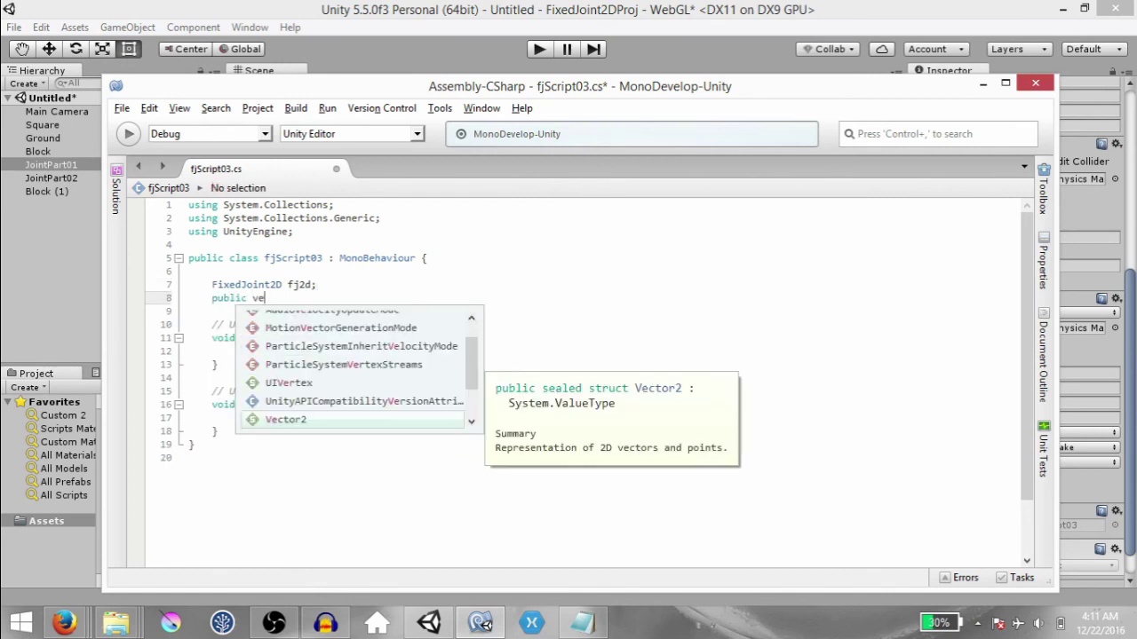
{"action": "type", "text": "ctor2 reactionForce;"}
{"action": "key", "text": "Return"}
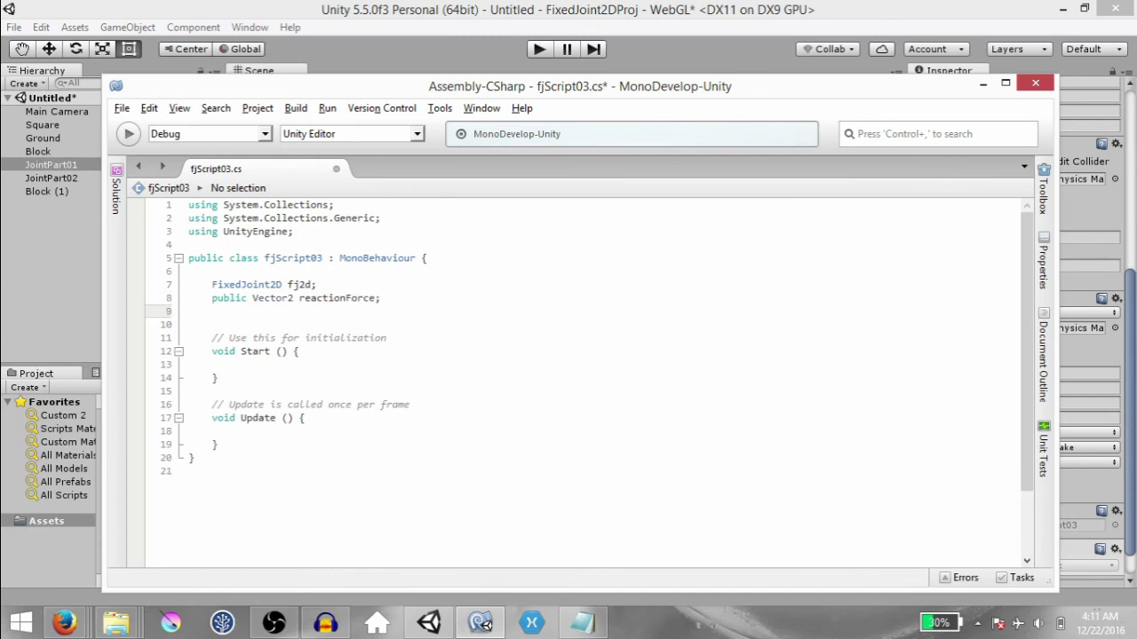
{"action": "type", "text": "public float reactionForceMag"}
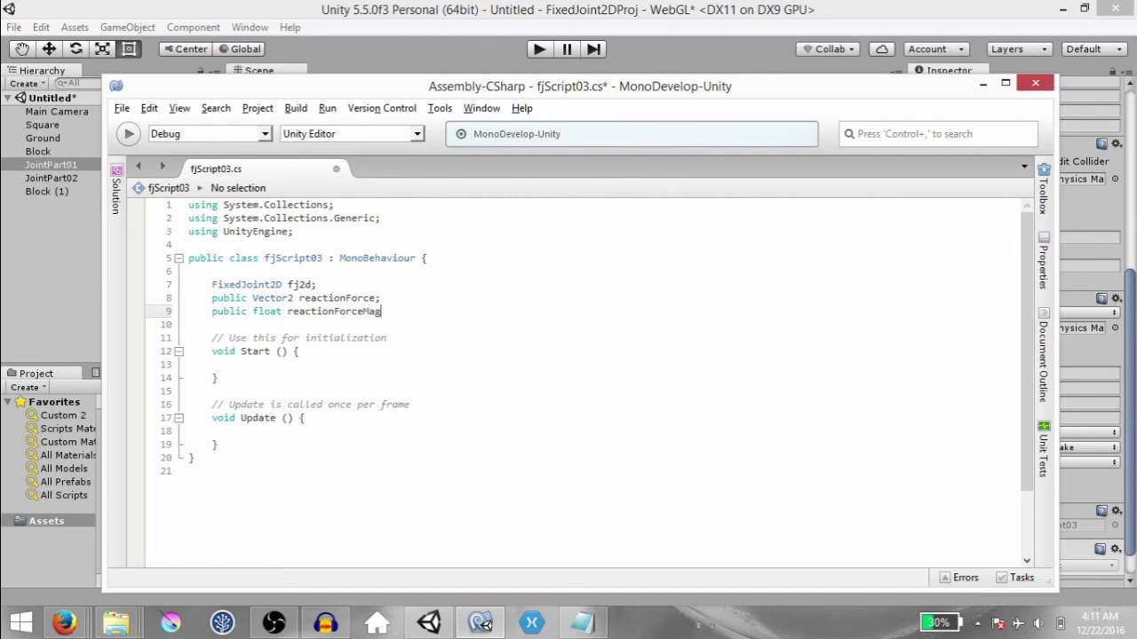
{"action": "type", "text": ";"}
{"action": "key", "text": "Return"}
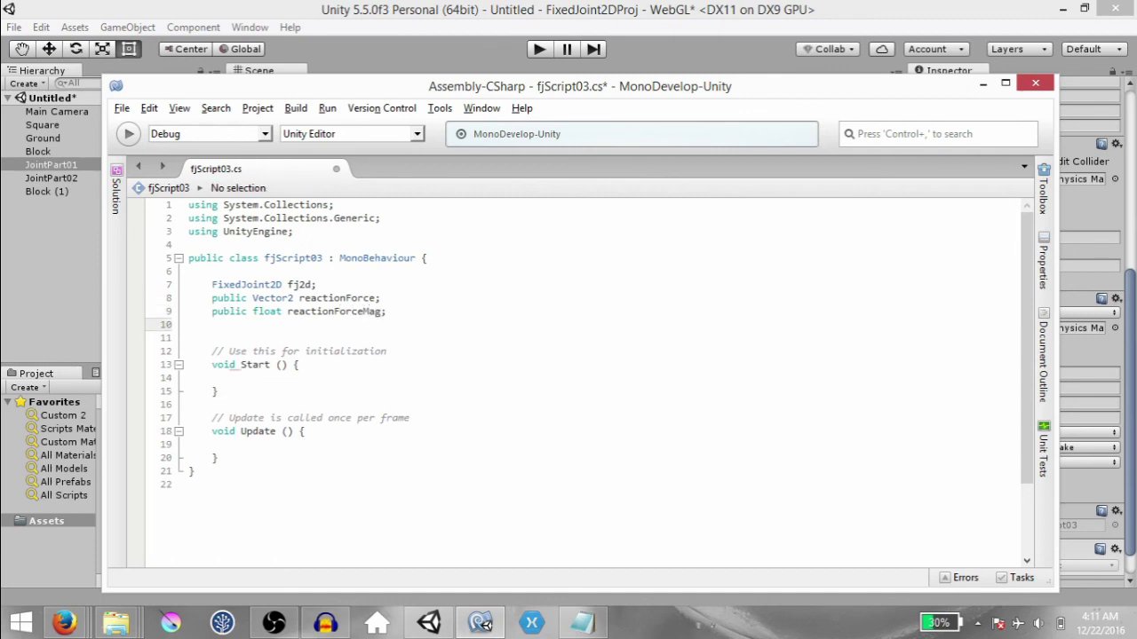
{"action": "type", "text": "public float reactionT"}
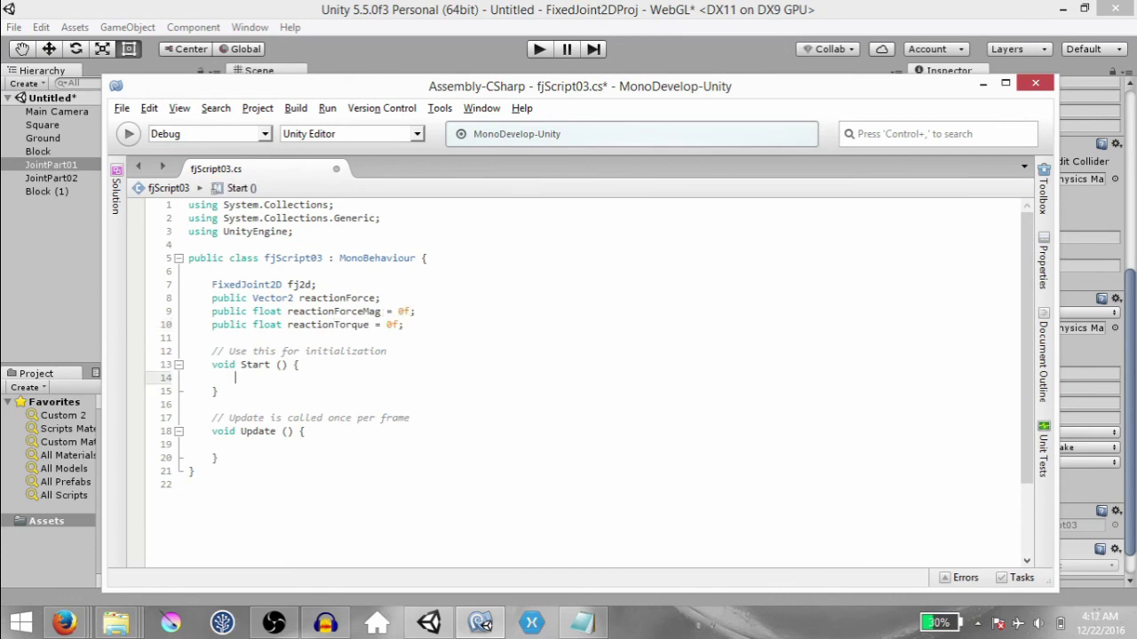
In Start, assign fj2d with GetComponent<FixedJoint2D>();
{"action": "key", "text": "Return"}
{"action": "key", "text": "Return"}
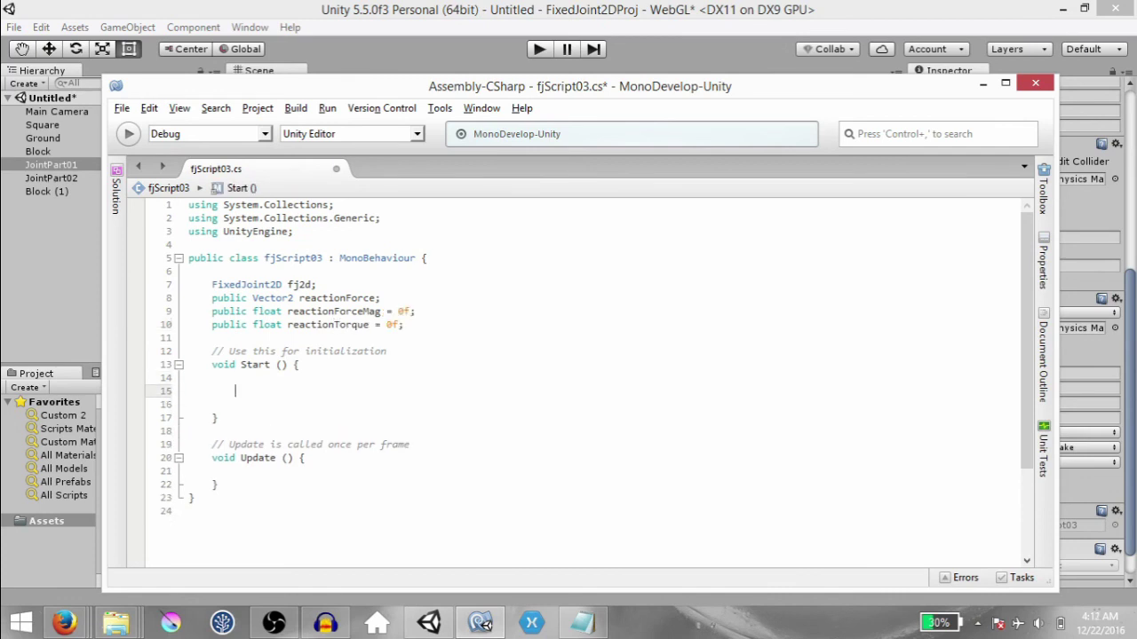
{"action": "type", "text": "fj2d = getc"}
{"action": "type", "text": "<Jif2"}
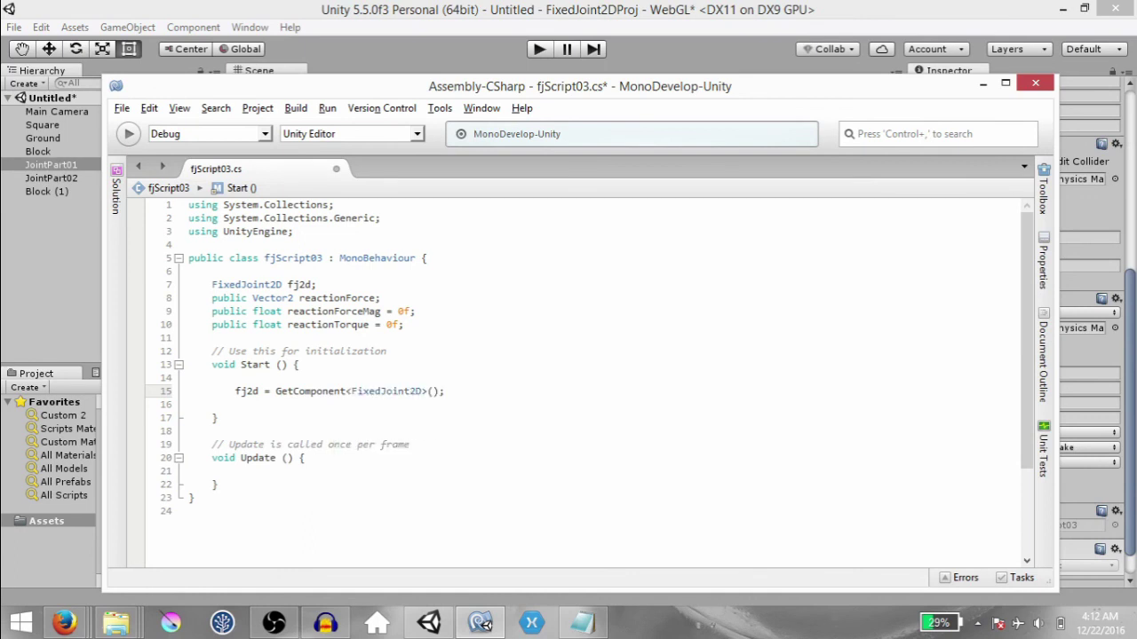
{"action": "key", "text": "shift+Home"}
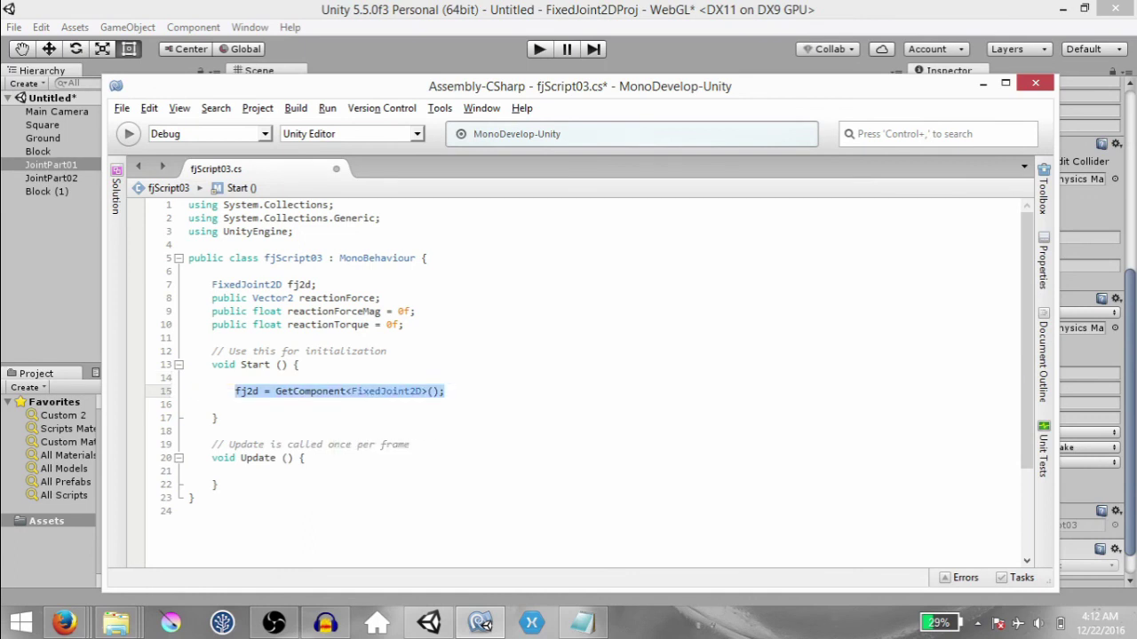
Add an if(fj2d != null) block with braces inside the Update method
{"action": "key", "text": "Down"}
{"action": "key", "text": "Down"}
{"action": "key", "text": "Down"}
{"action": "key", "text": "Down"}
{"action": "key", "text": "Down"}
{"action": "key", "text": "Down"}
{"action": "key", "text": "Return"}
{"action": "key", "text": "Return"}
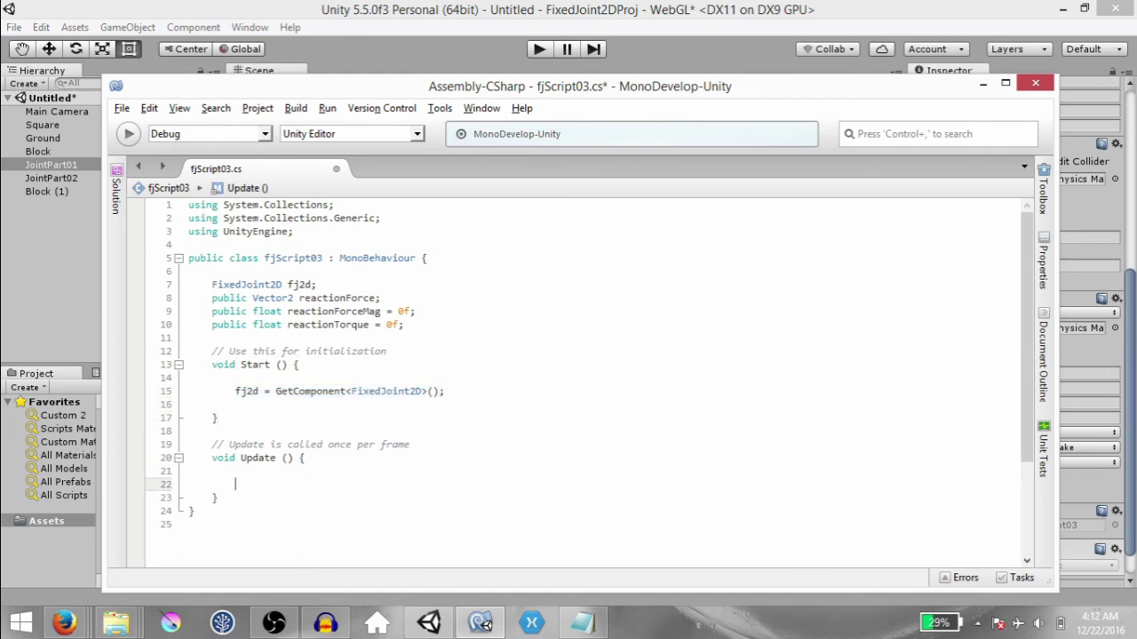
{"action": "key", "text": "Up"}
{"action": "type", "text": "if(f"}
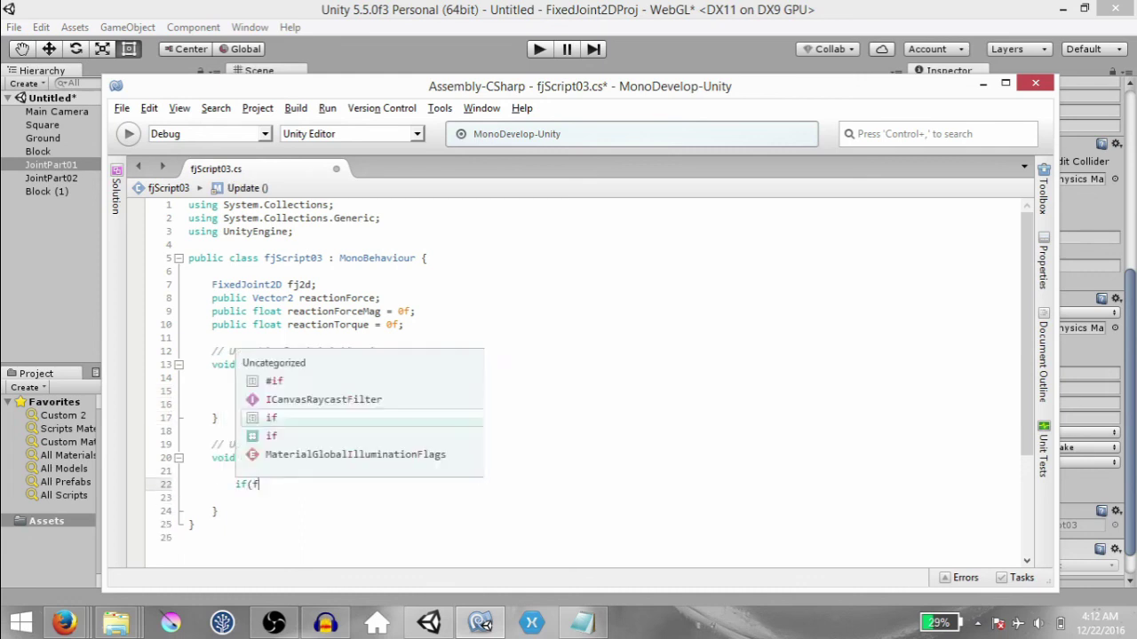
{"action": "type", "text": "j2d != null)"}
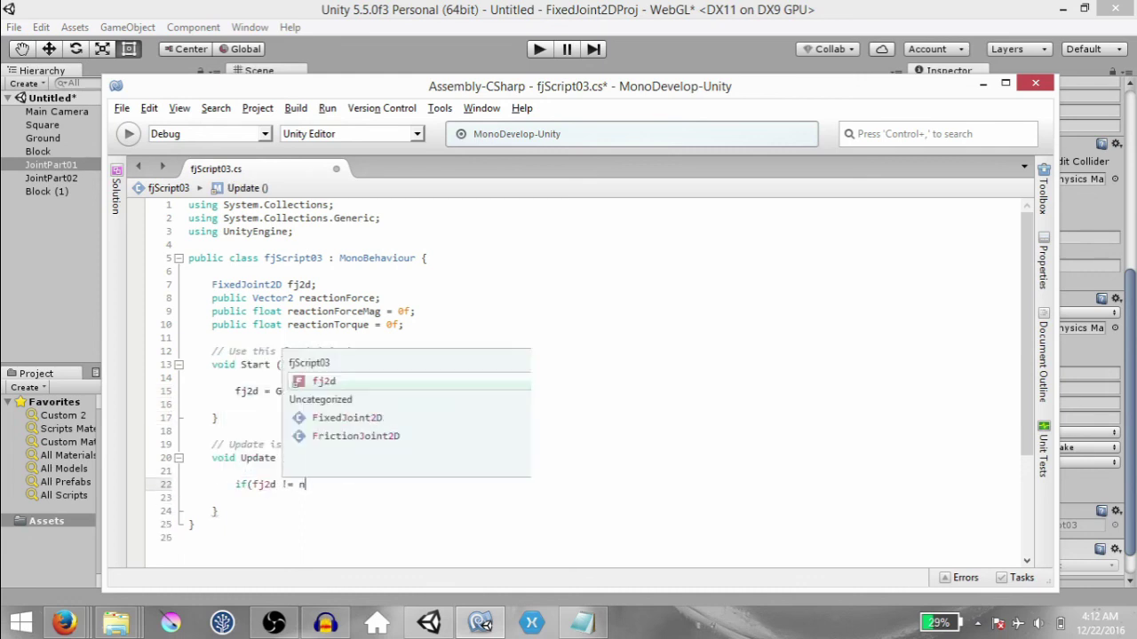
{"action": "key", "text": "Return"}
{"action": "type", "text": "{"}
{"action": "key", "text": "Return"}
Inside the null-check block, set reactionForce to fj2d.reactionForce and reactionForceMag to fj2d.reactionForce.magnitude
{"action": "type", "text": "reac"}
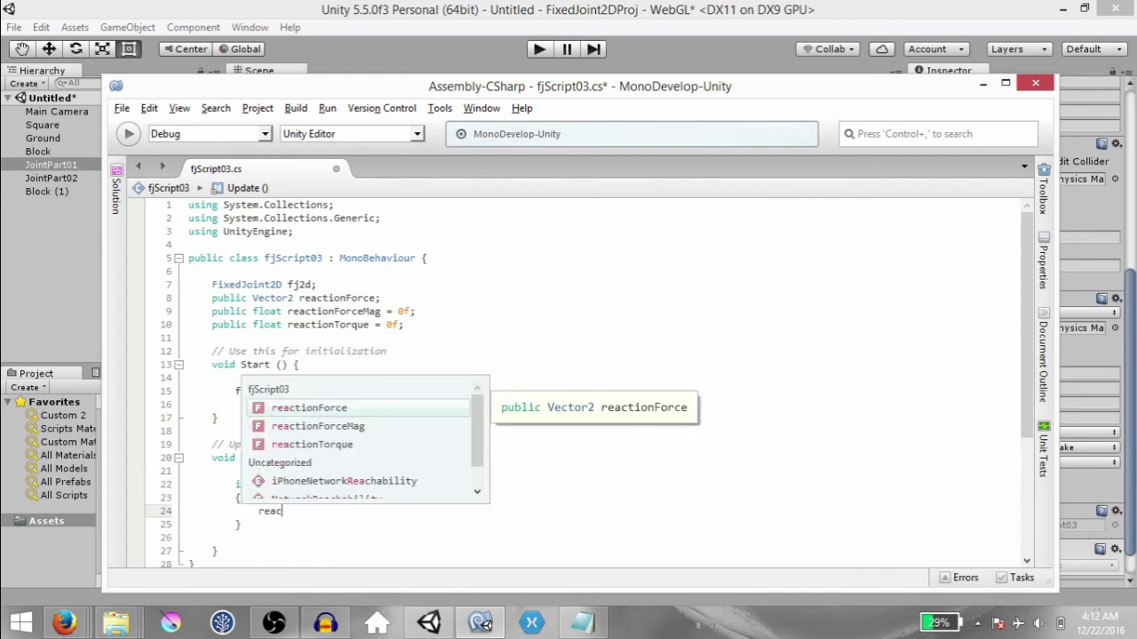
{"action": "type", "text": "tionForce = fj2d.r"}
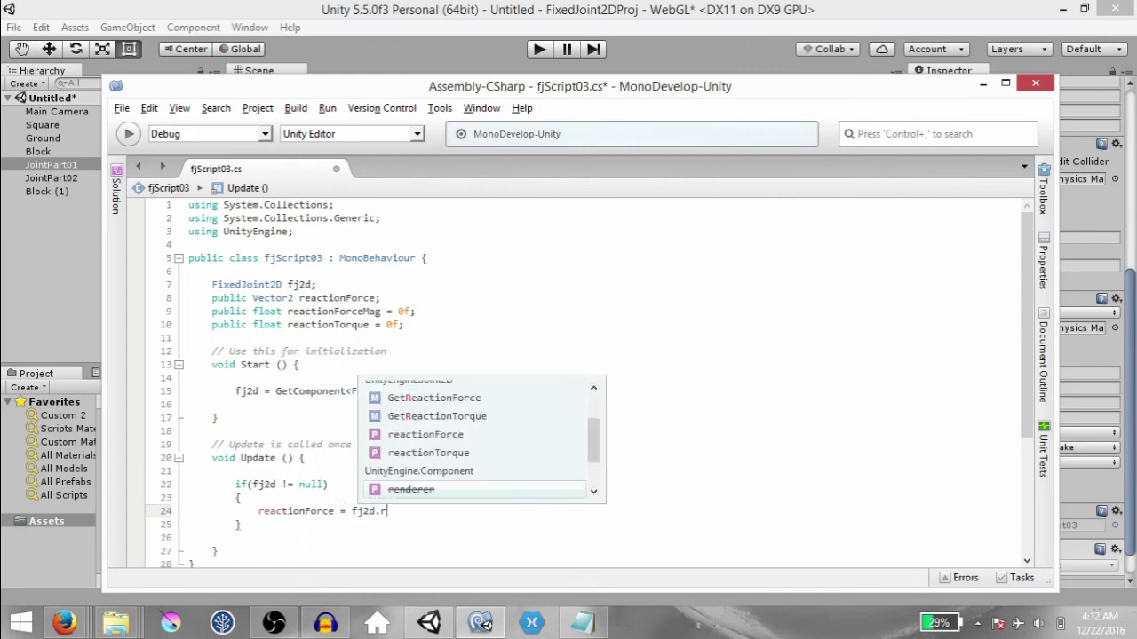
{"action": "type", "text": "eactionForce;"}
{"action": "key", "text": "Return"}
{"action": "type", "text": "re"}
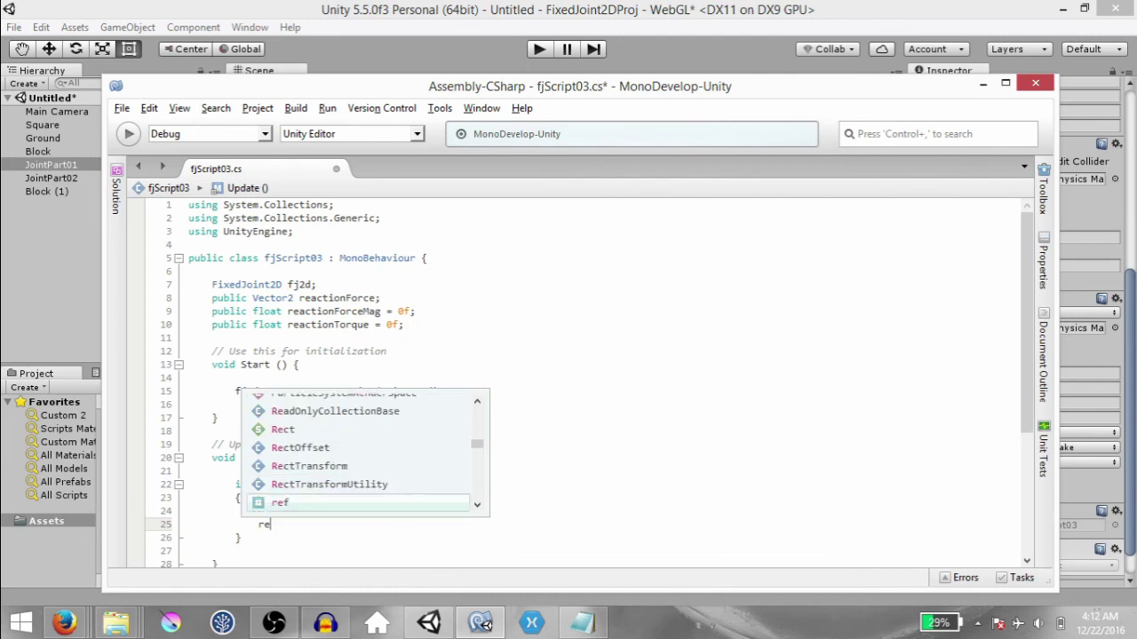
{"action": "type", "text": "actionForceMag = f"}
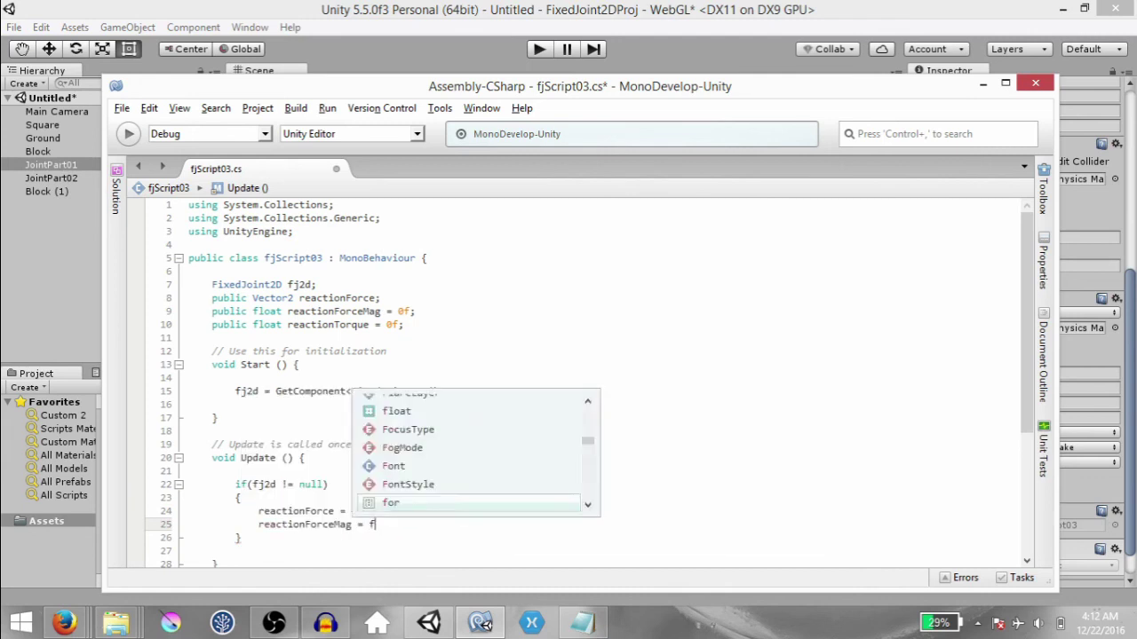
{"action": "type", "text": "j2d.rea"}
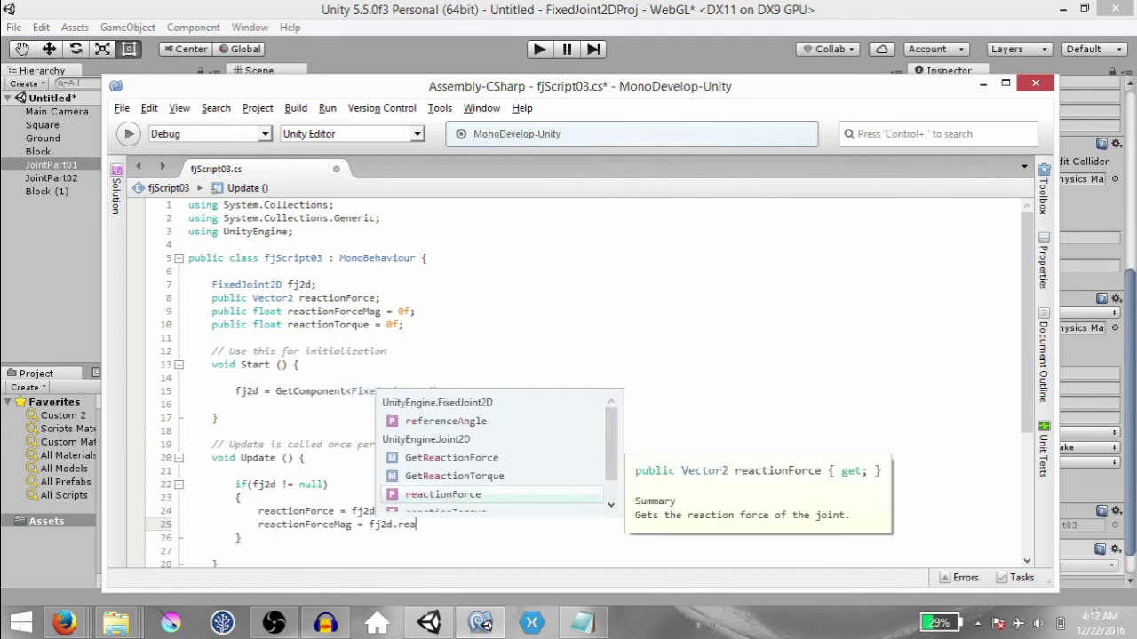
{"action": "type", "text": "ctionForce.magnitude;"}
{"action": "key", "text": "Return"}
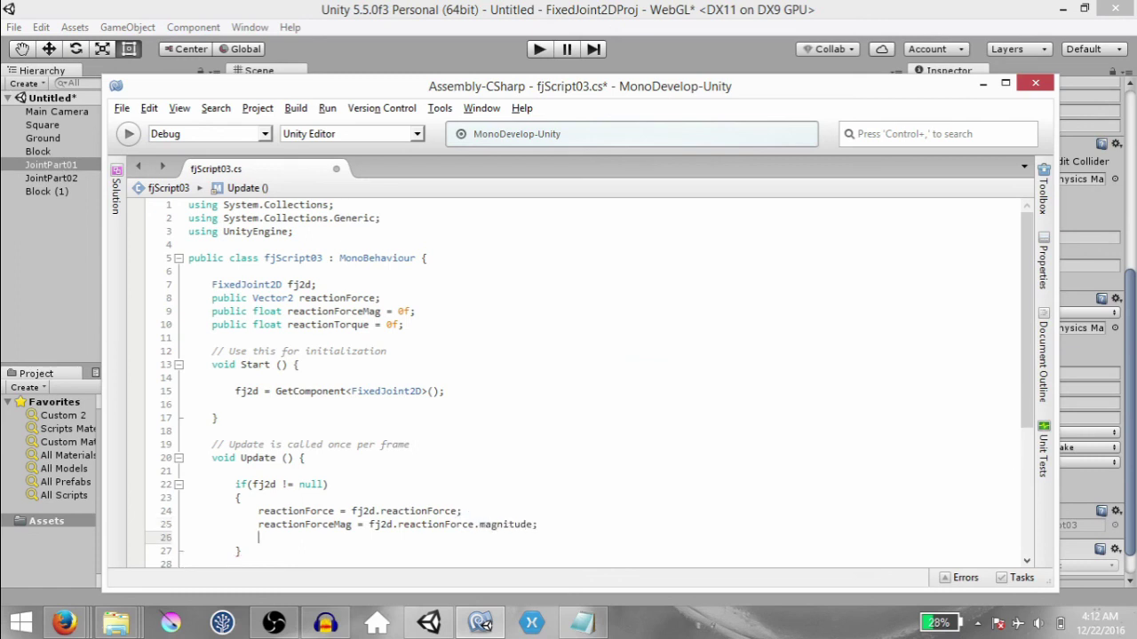
Set reactionTorque to fj2d.reactionTorque in the same block and save the script
{"action": "type", "text": "reactionTorque = fj2d.re"}
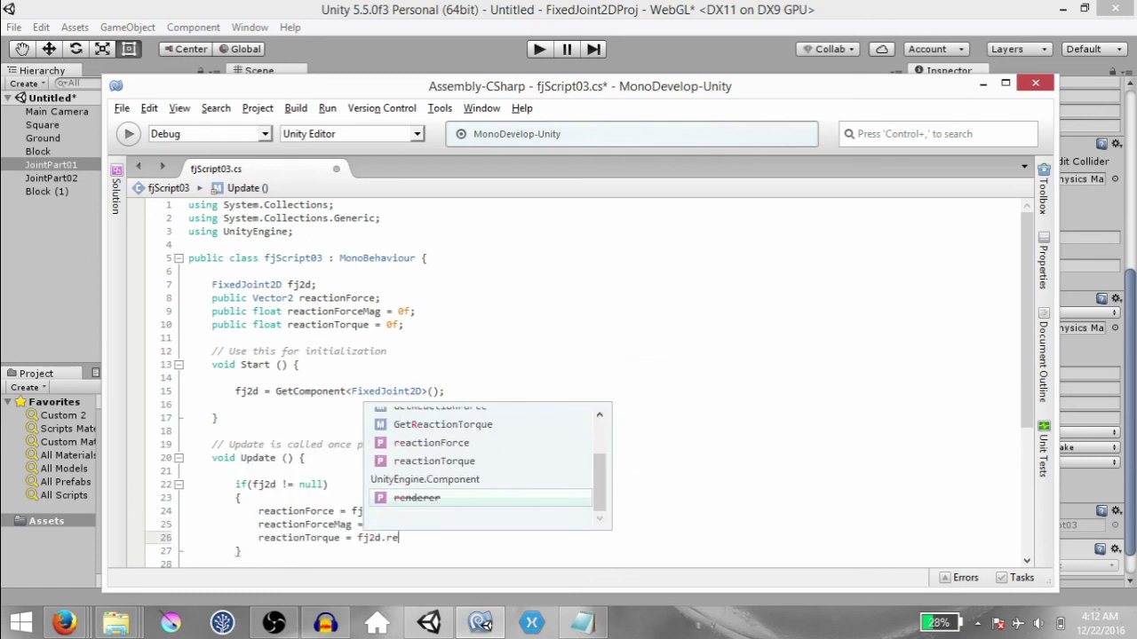
{"action": "type", "text": "actonTorque;"}
{"action": "key", "text": "ctrl+s"}
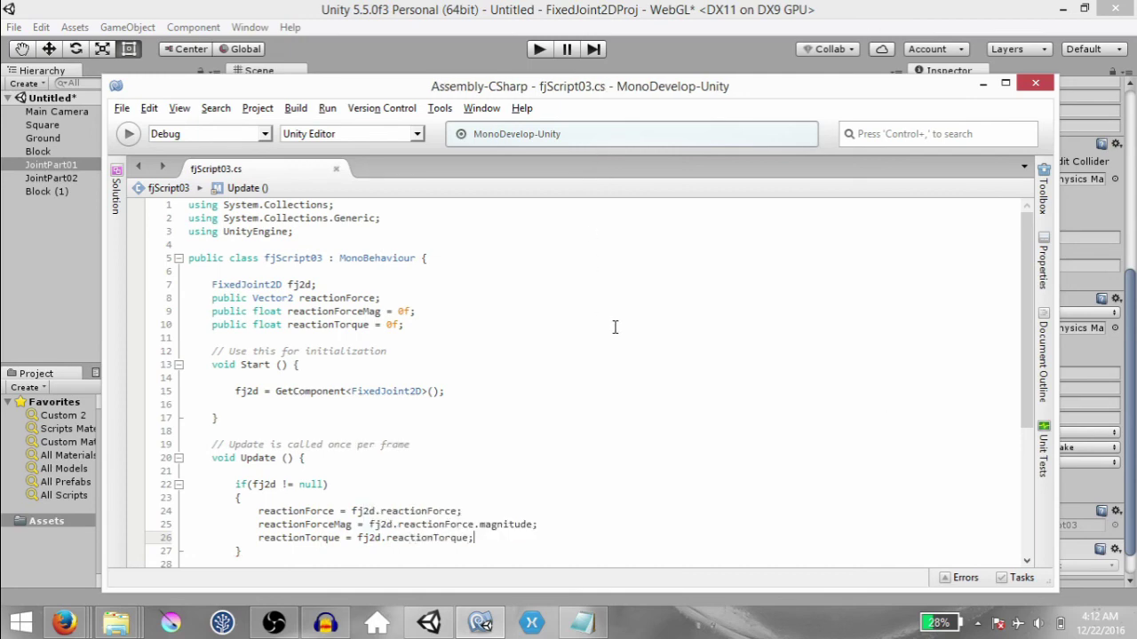
Switch back to Unity and move JointPart01's Fj Script 03 component up to directly below Fixed Joint 2D
{"action": "key", "text": "alt+Tab"}
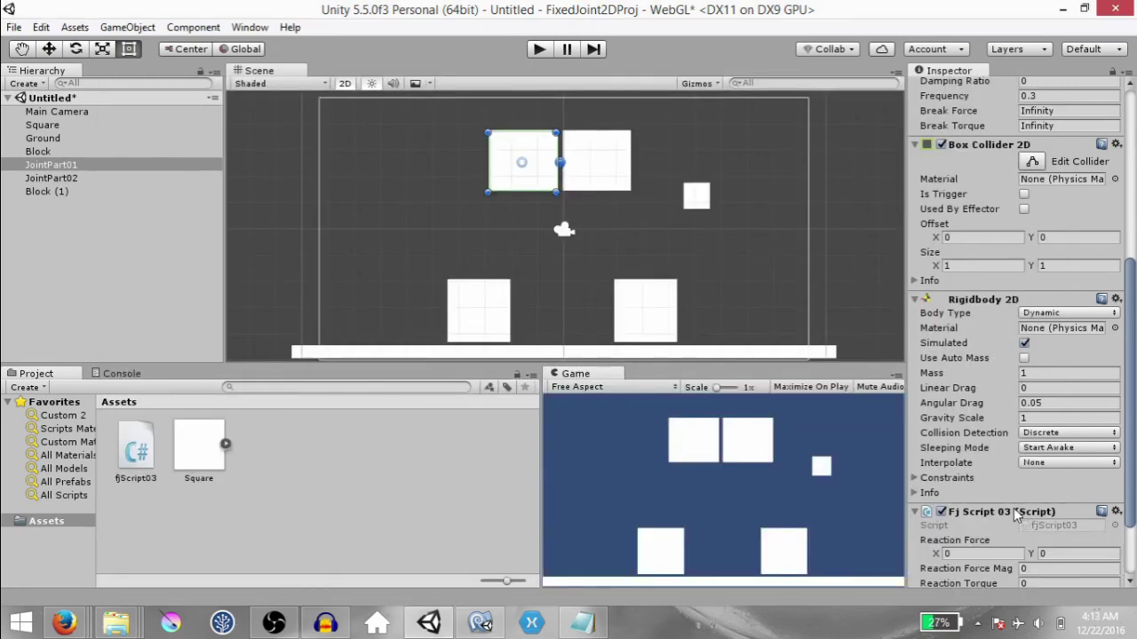
{"action": "scroll", "coordinate": [1036, 410], "scroll_direction": "up", "scroll_amount": 1}
{"action": "scroll", "coordinate": [1035, 410], "scroll_direction": "up", "scroll_amount": 4}
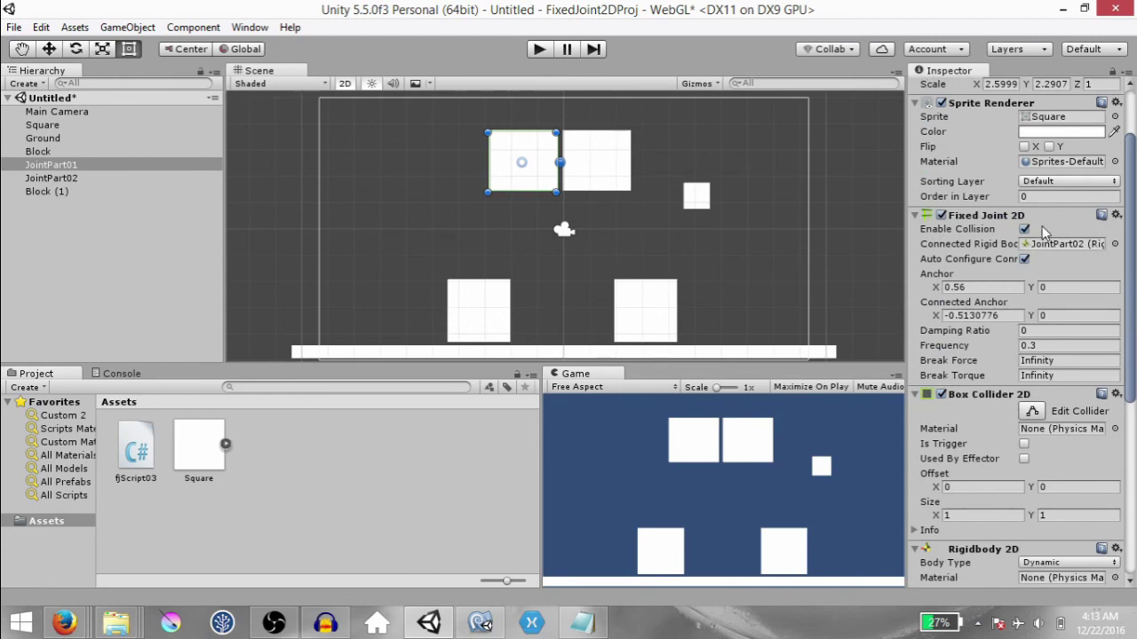
{"action": "scroll", "coordinate": [985, 272], "scroll_direction": "down", "scroll_amount": 8}
{"action": "right_click", "coordinate": [975, 424]}
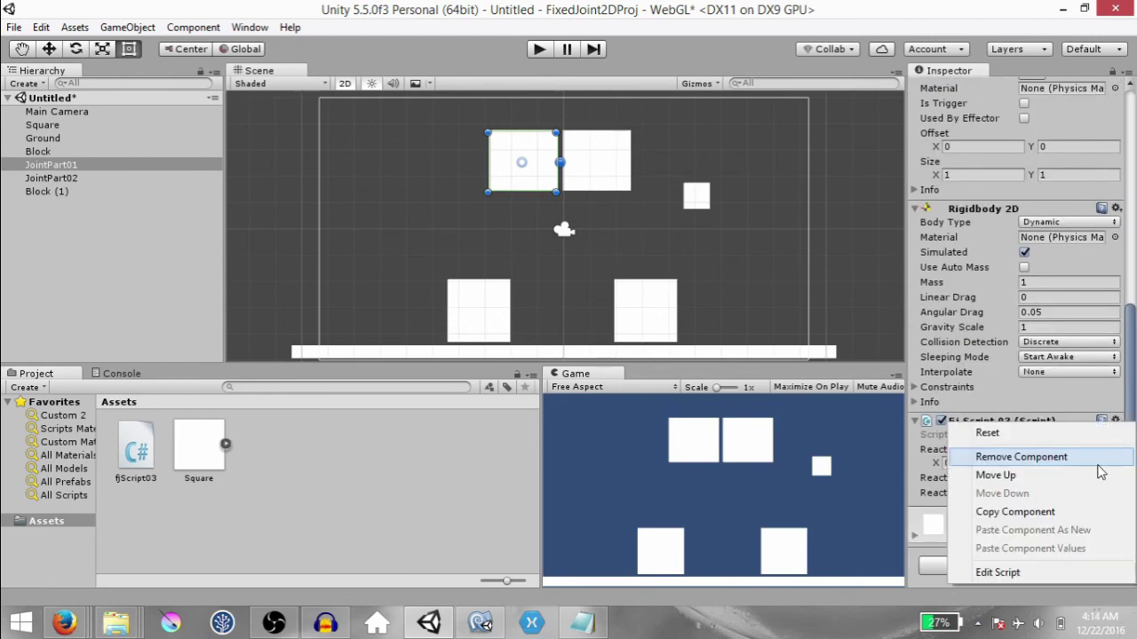
{"action": "left_click", "coordinate": [1062, 480]}
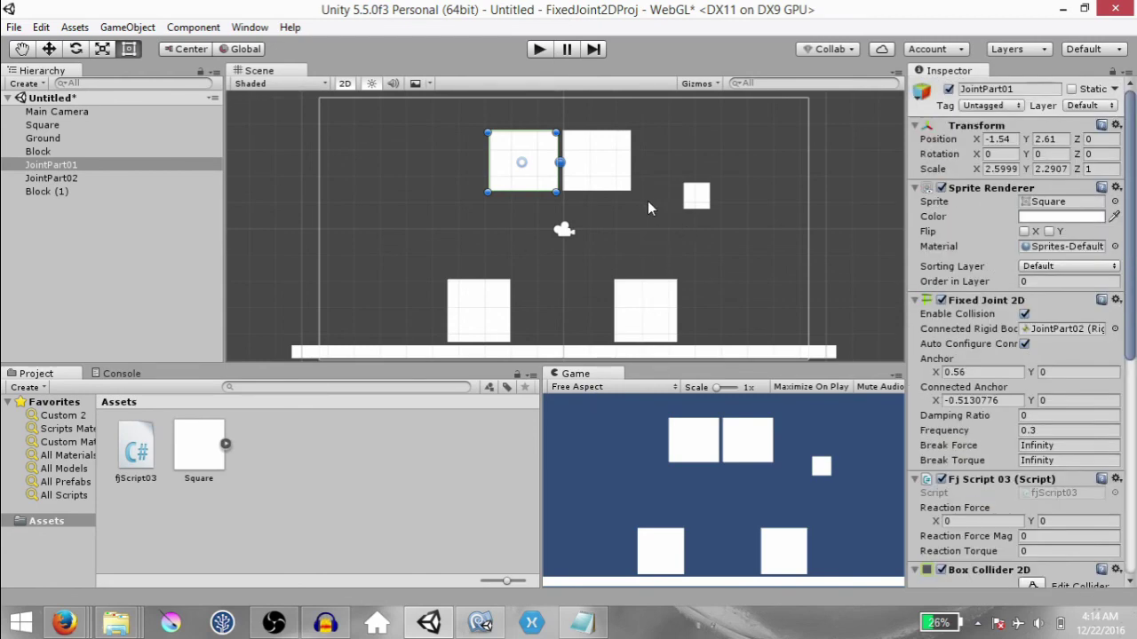
Flatten JointPart01 and JointPart02 together to a Y scale of about 0.63 and turn off Enable Collision on JointPart01's Fixed Joint 2D
{"action": "left_click", "coordinate": [614, 173], "text": "shift"}
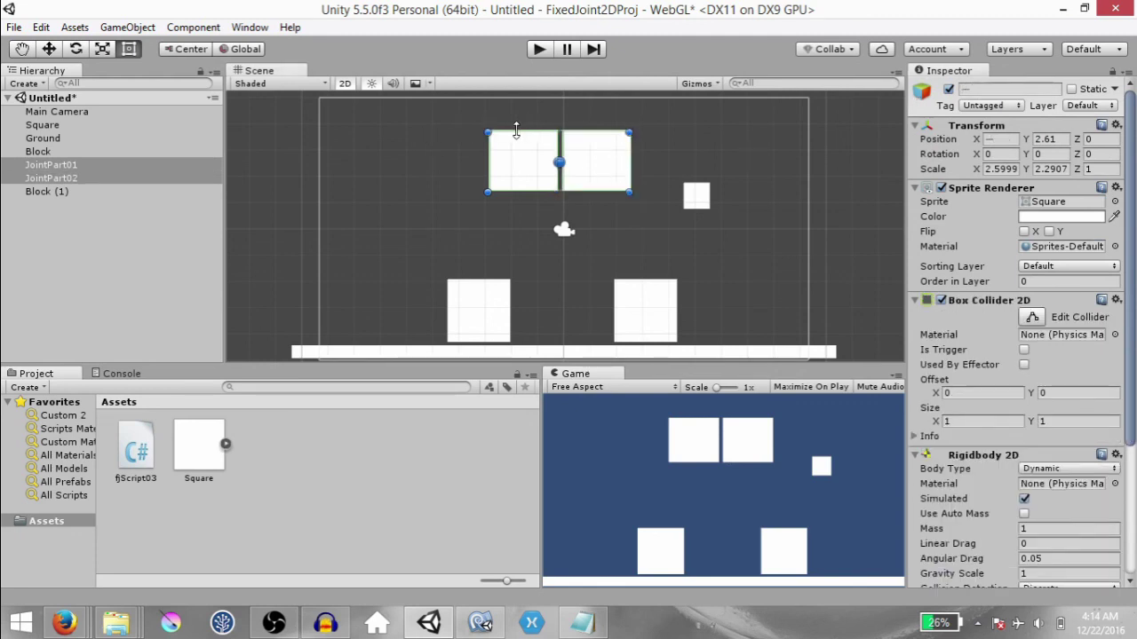
{"action": "left_click_drag", "start_coordinate": [513, 133], "coordinate": [520, 175]}
{"action": "left_click", "coordinate": [522, 183]}
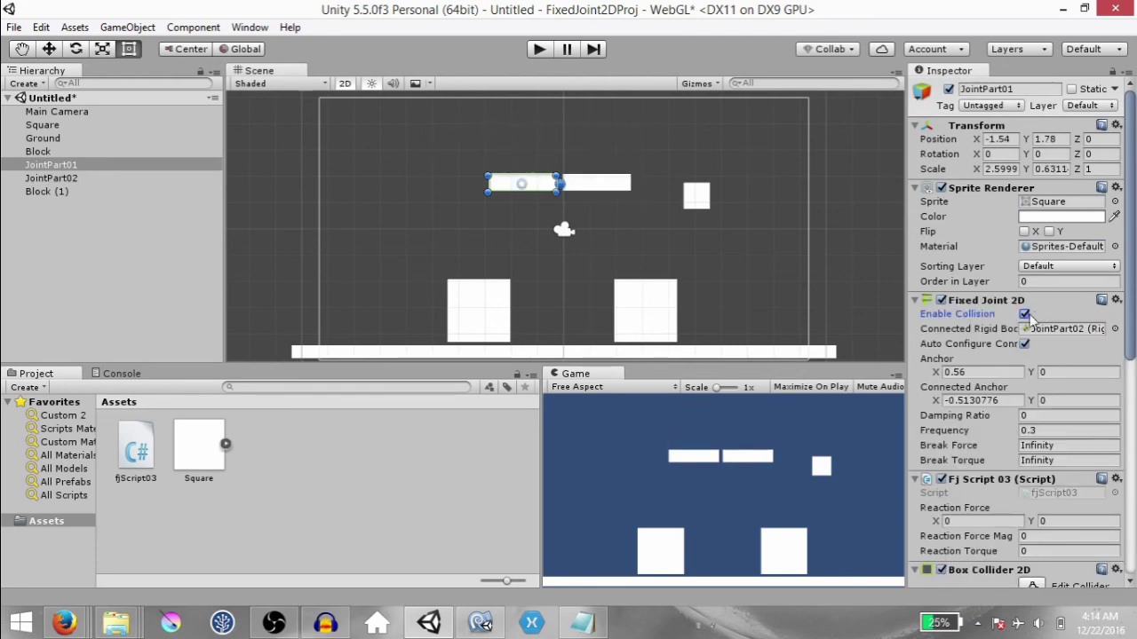
{"action": "left_click", "coordinate": [1024, 315]}
{"action": "left_click", "coordinate": [1024, 315]}
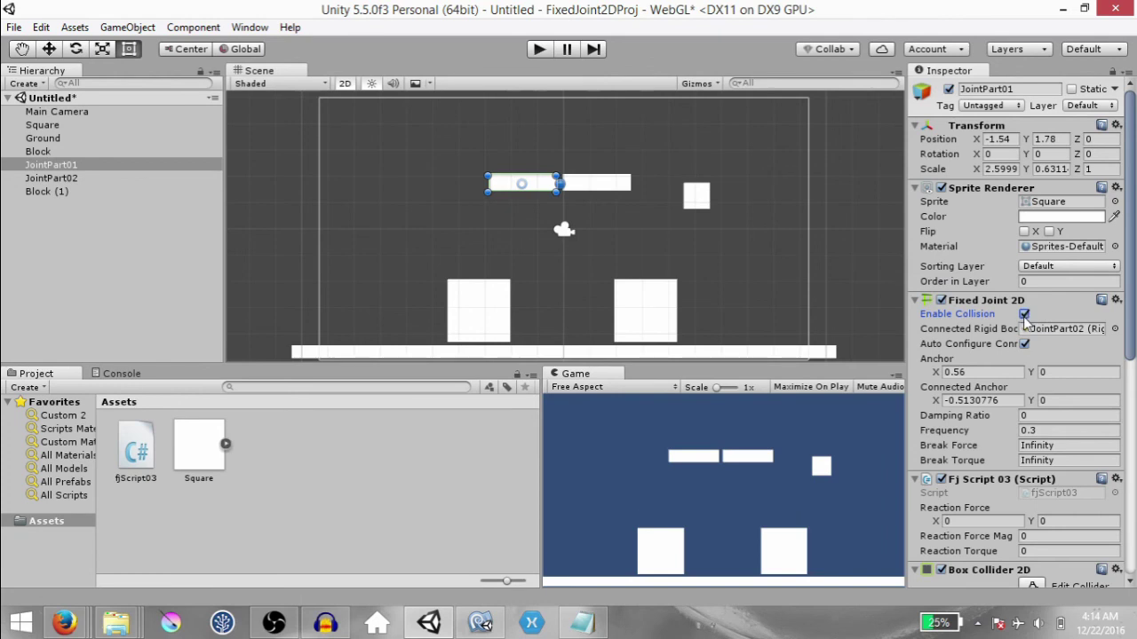
Set the Fixed Joint 2D frequency to 3, run the scene to observe the joint's reaction values, and stop it
{"action": "left_click", "coordinate": [1047, 430]}
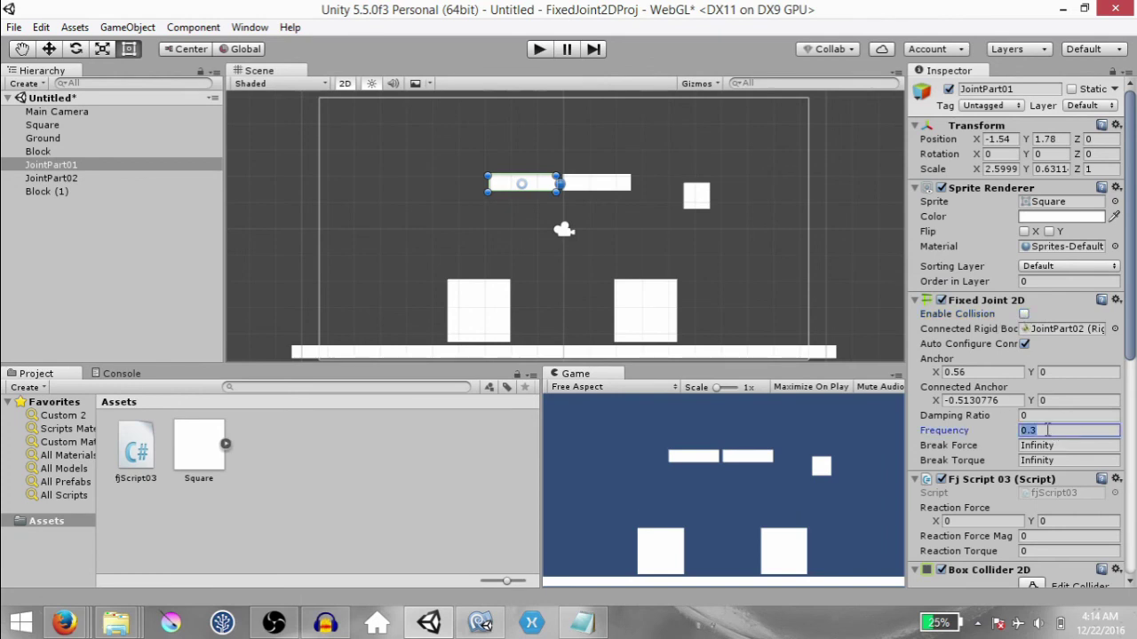
{"action": "type", "text": "3"}
{"action": "key", "text": "ctrl+p"}
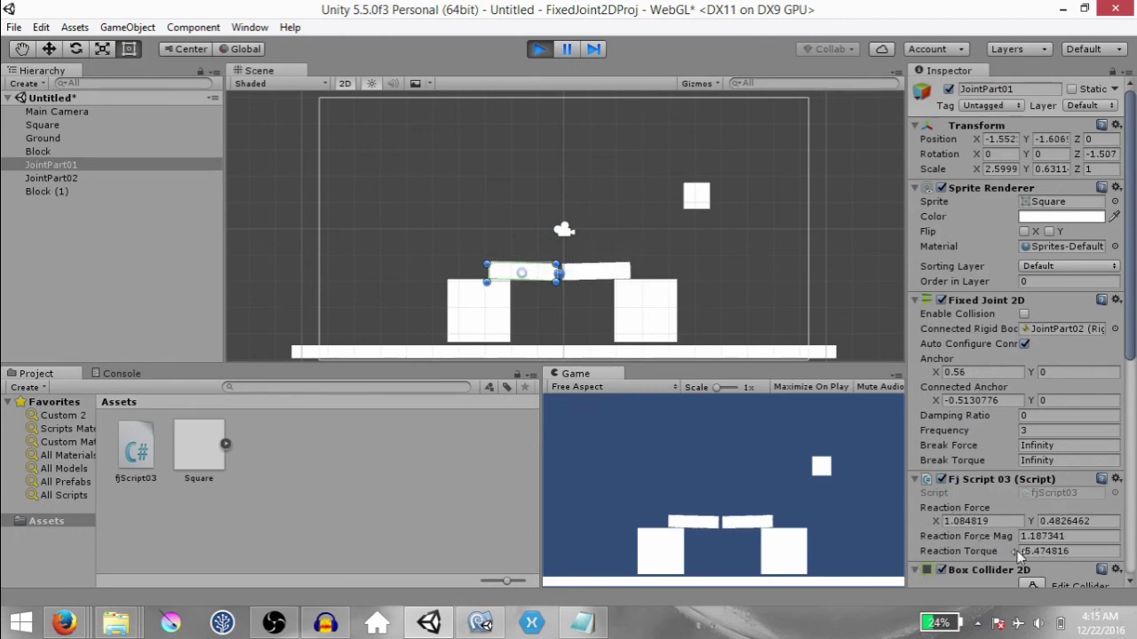
{"action": "key", "text": "ctrl+p"}
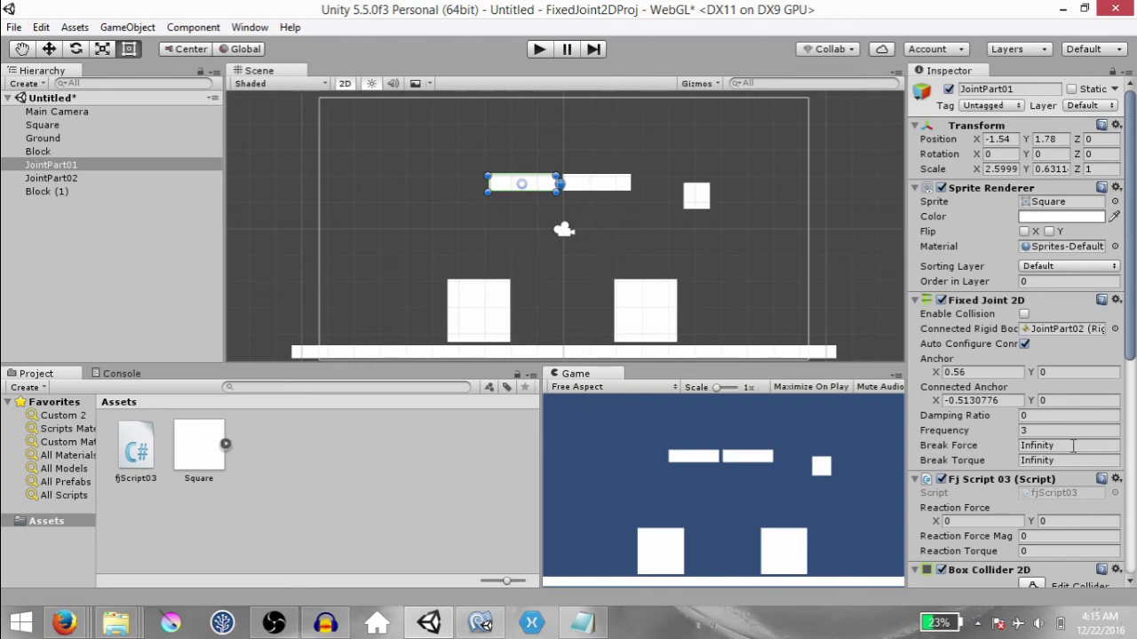
Set the joint's Break Force to 10, run the scene, inspect JointPart02 during play, and stop the run
{"action": "left_click", "coordinate": [1072, 446]}
{"action": "type", "text": "10"}
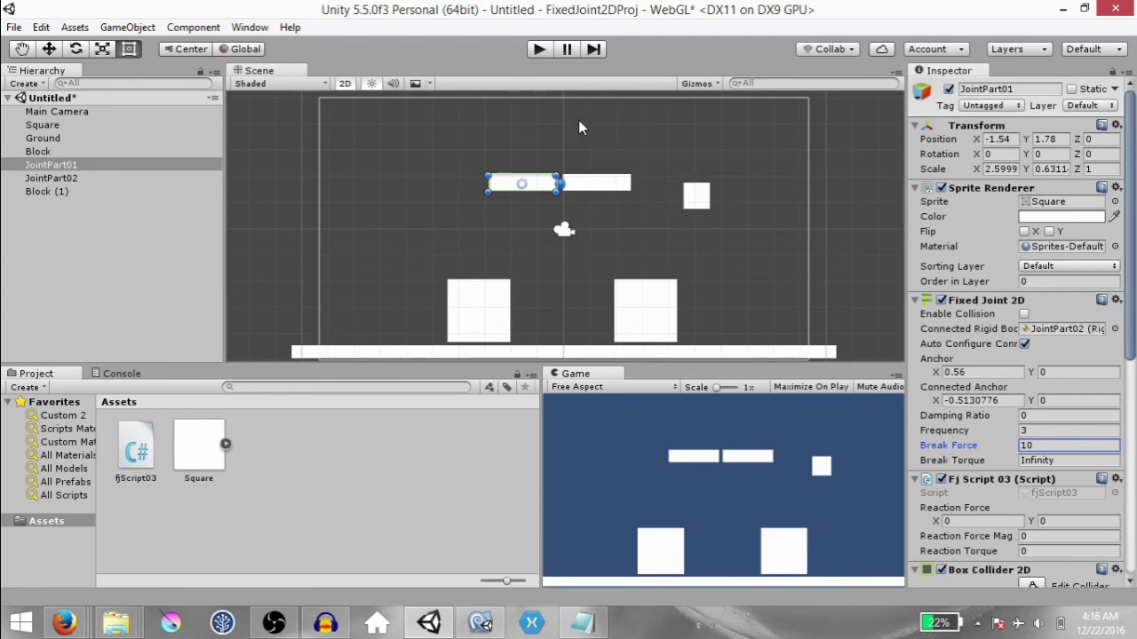
{"action": "left_click", "coordinate": [543, 49]}
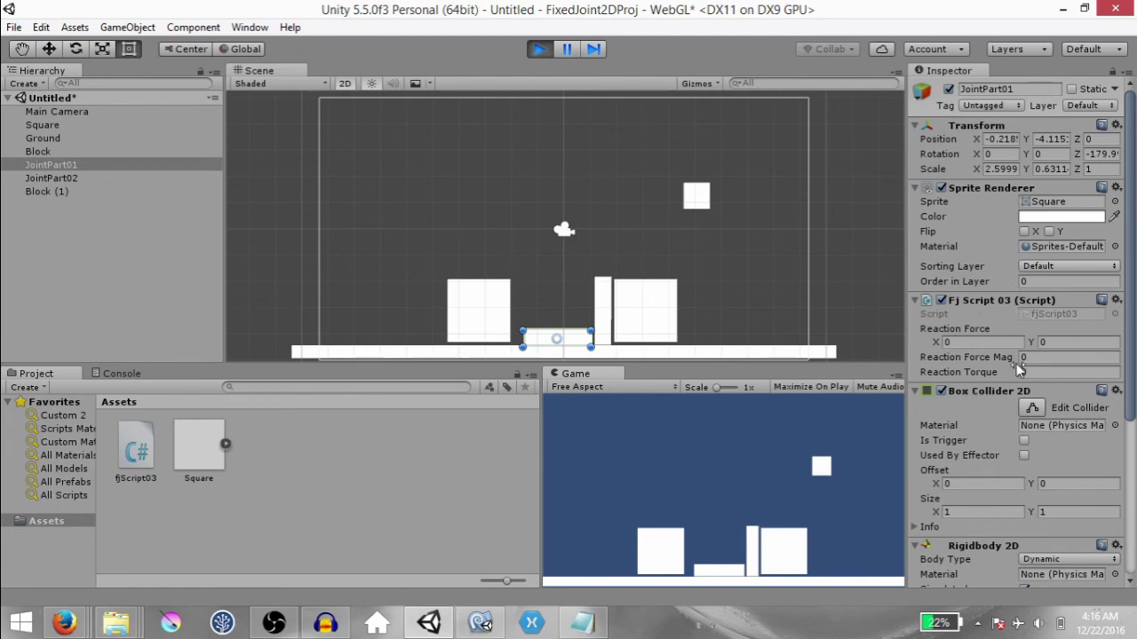
{"action": "left_click", "coordinate": [602, 307]}
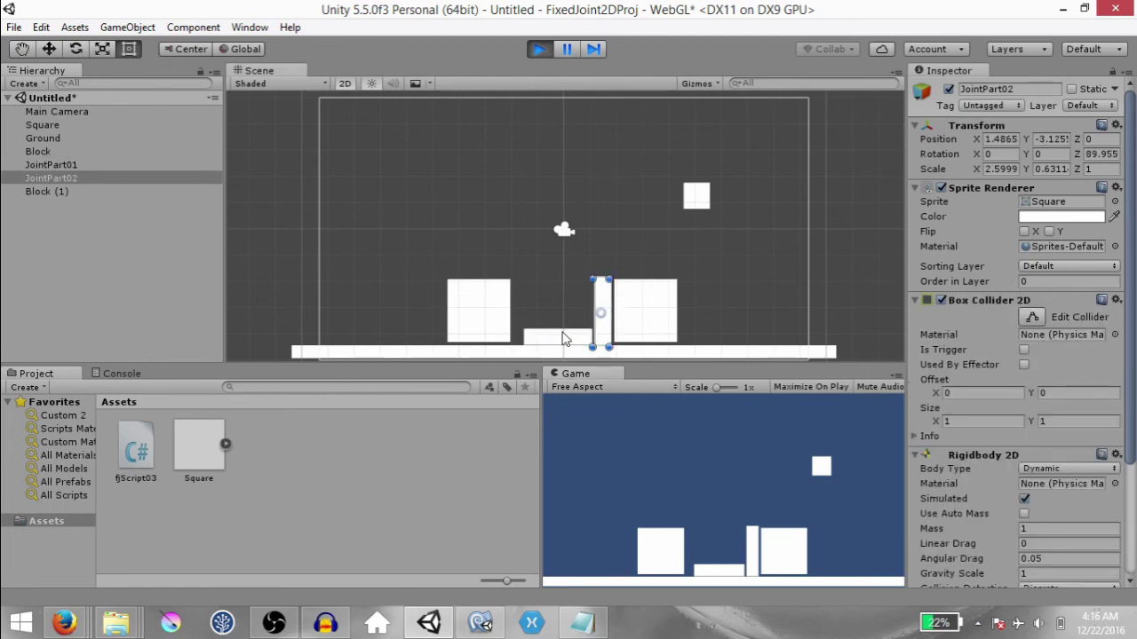
{"action": "key", "text": "ctrl+p"}
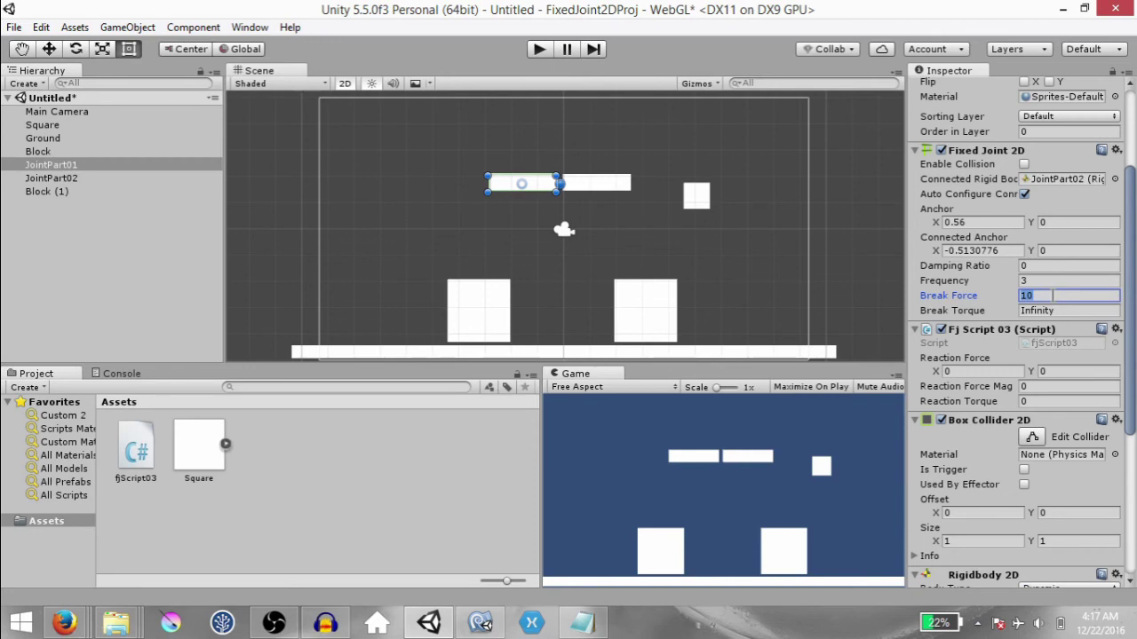
Set JointPart01's joint Break Force to Infinity, run the scene to check the reaction torque, and stop it
{"action": "type", "text": "Infinity"}
{"action": "key", "text": "ctrl+p"}
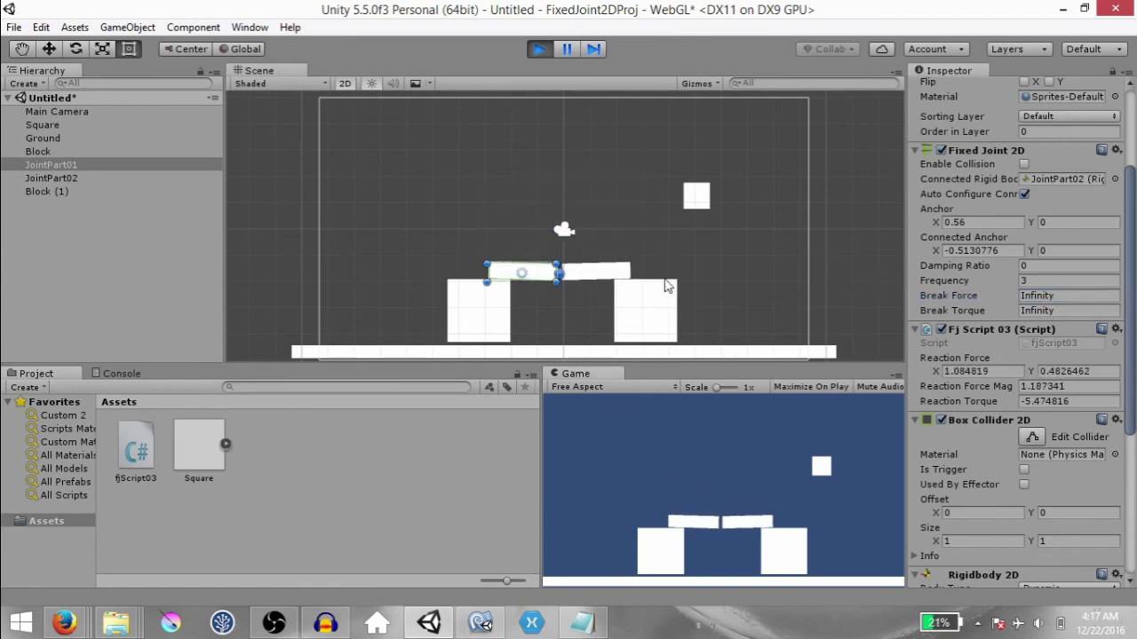
{"action": "key", "text": "ctrl+p"}
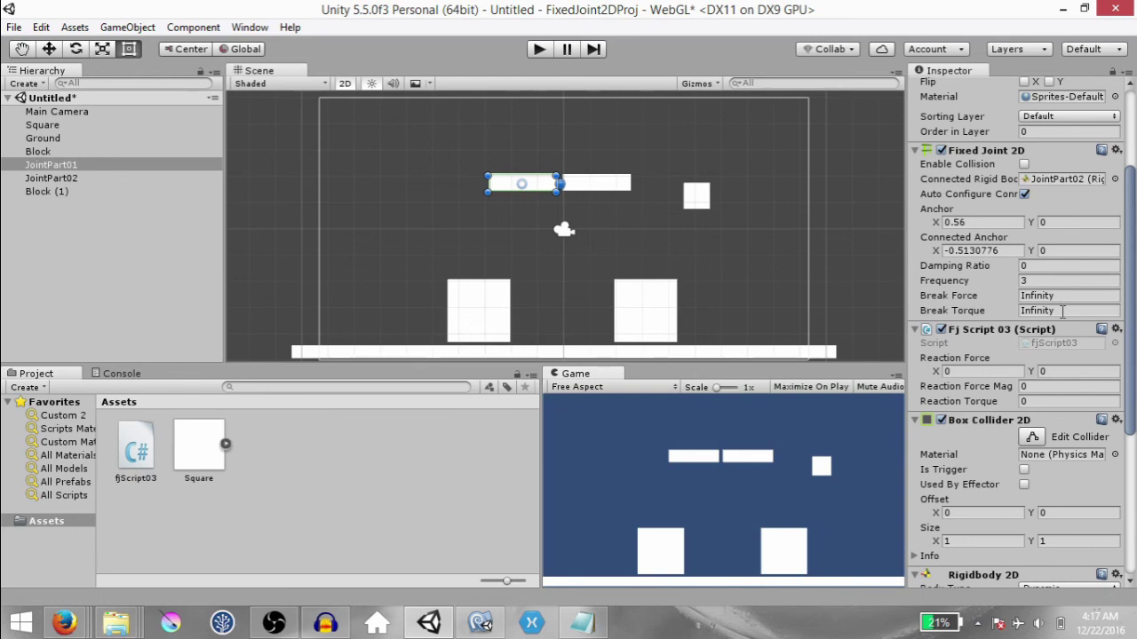
Set the joint's Break Torque to 5, run the scene to test breaking by torque, and stop it
{"action": "left_click", "coordinate": [1062, 311]}
{"action": "type", "text": "5"}
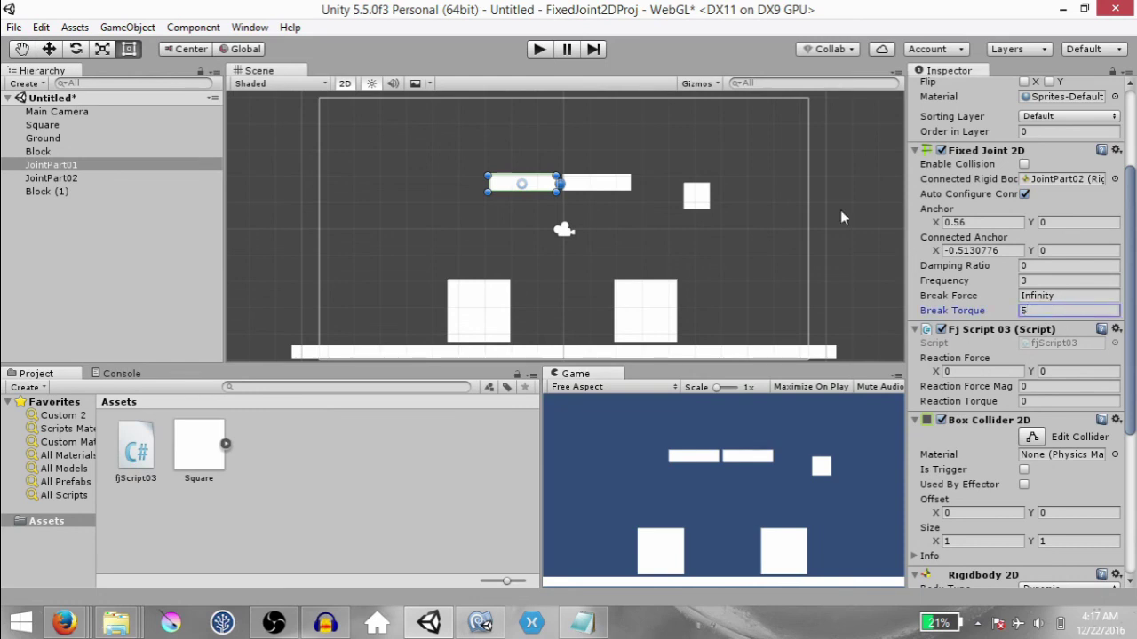
{"action": "key", "text": "ctrl+p"}
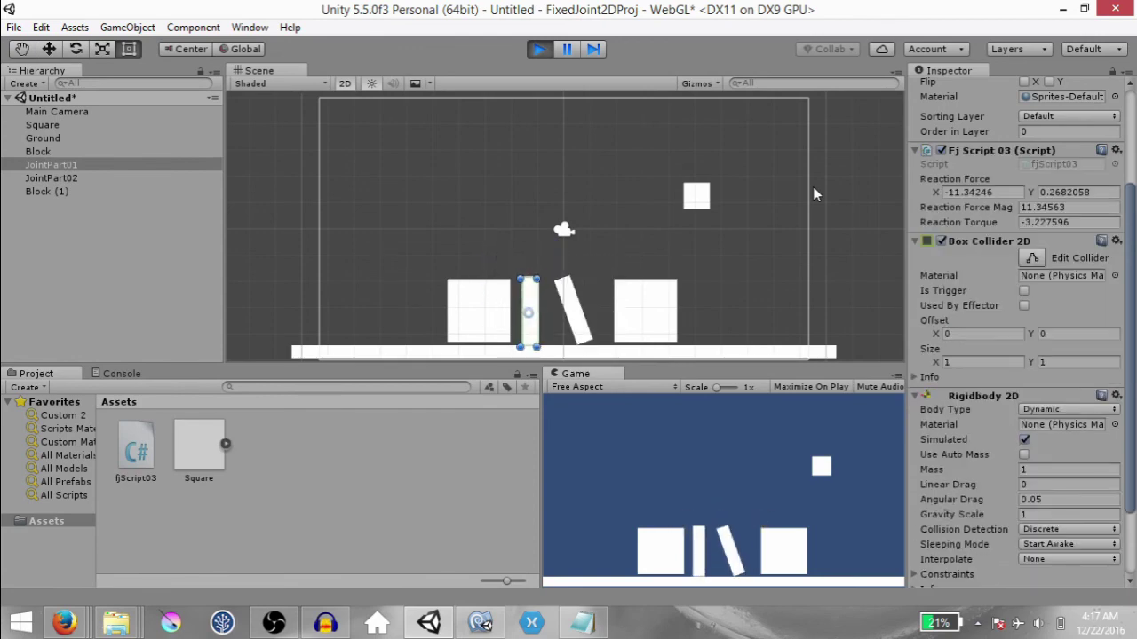
{"action": "left_click", "coordinate": [538, 49]}
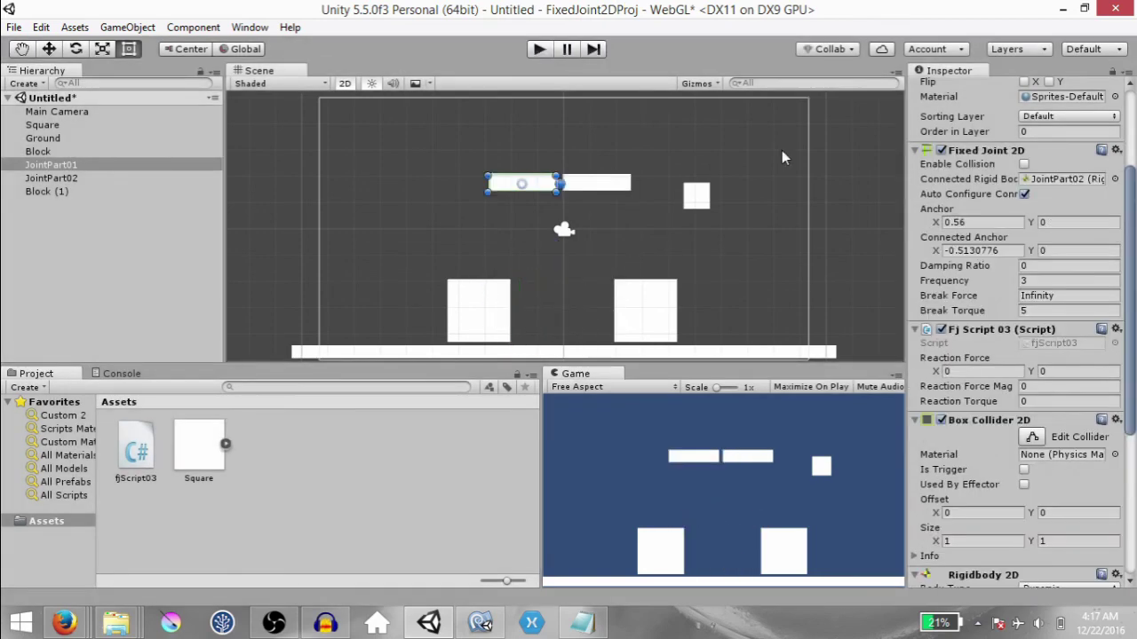
Set the joint's Break Torque to Infinity, run the scene to test the unbreakable joint, and stop it
{"action": "left_click", "coordinate": [1065, 311]}
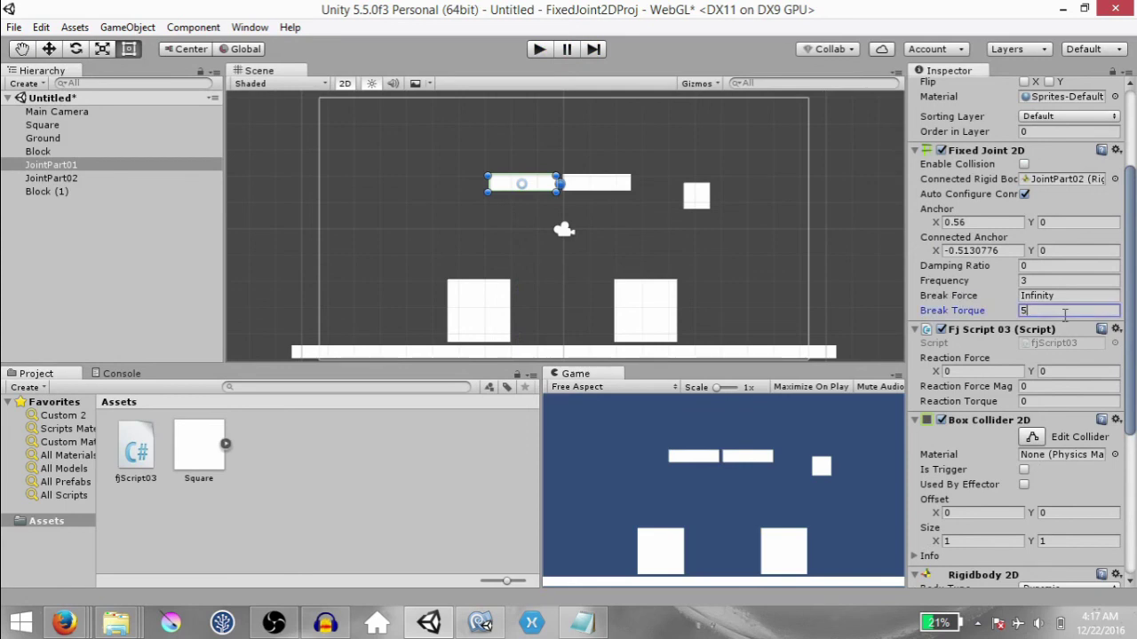
{"action": "type", "text": "Infinity"}
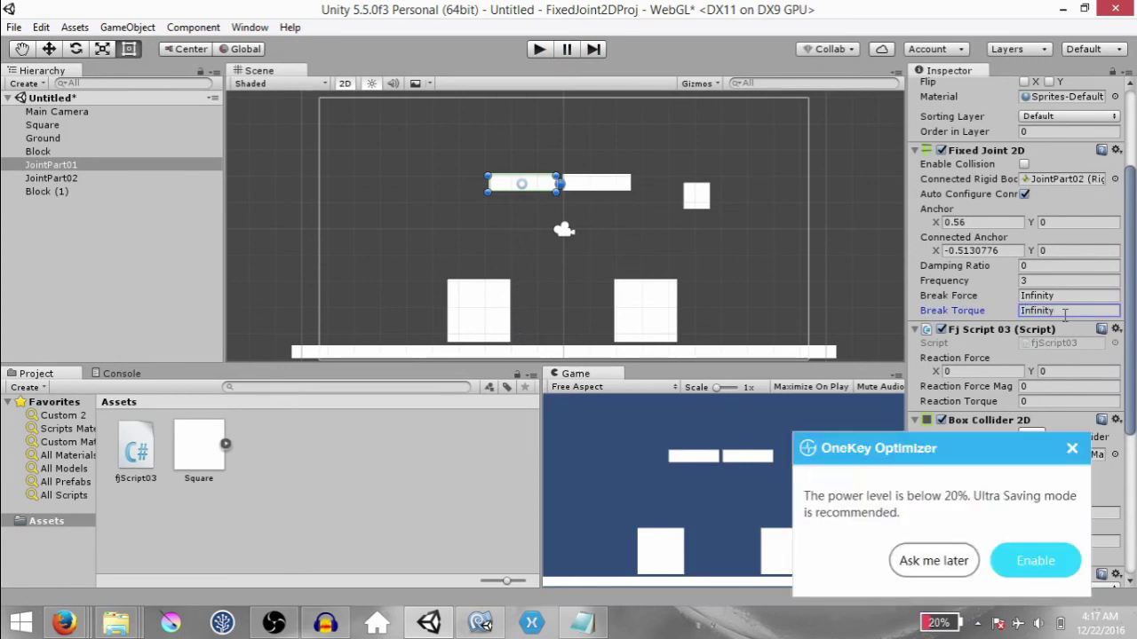
{"action": "key", "text": "ctrl+p"}
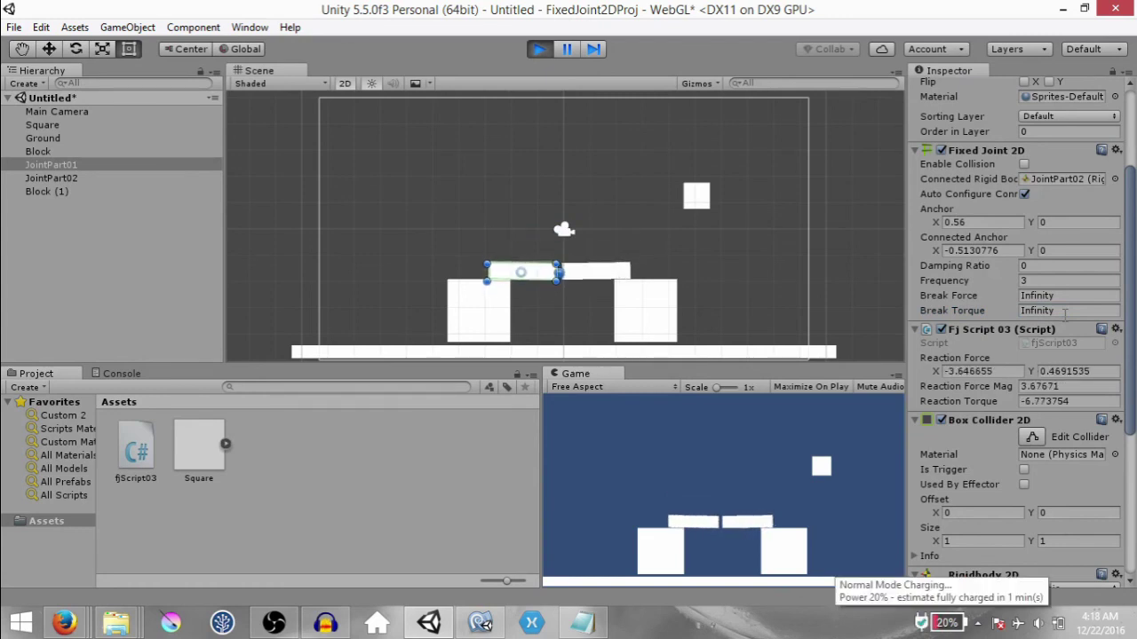
{"action": "key", "text": "ctrl+p"}
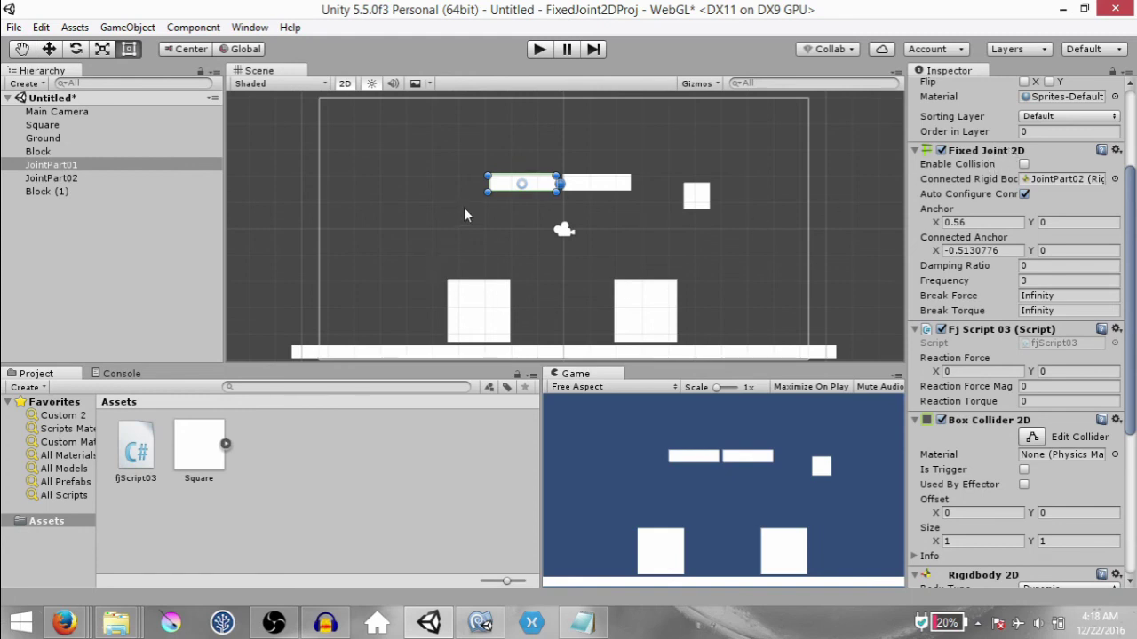
Rotate JointPart01 counter-clockwise so its upper end meets JointPart02, adjust its position slightly, and test the angled joint with a play-mode run
{"action": "left_click", "coordinate": [594, 184]}
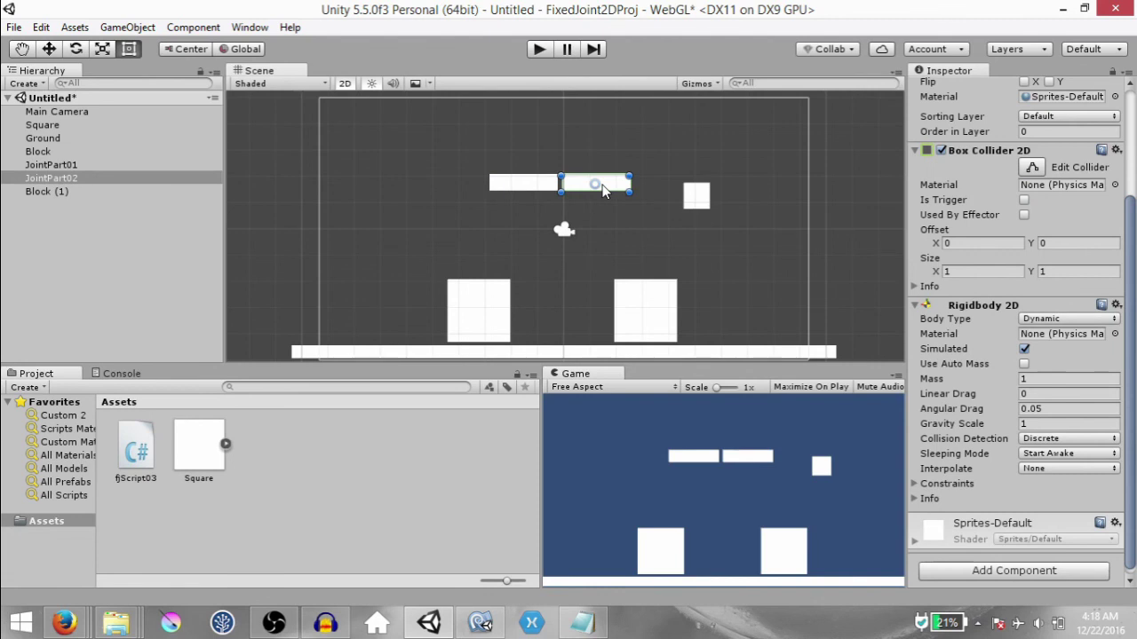
{"action": "left_click", "coordinate": [513, 182]}
{"action": "scroll", "coordinate": [589, 211], "scroll_direction": "down", "scroll_amount": 3}
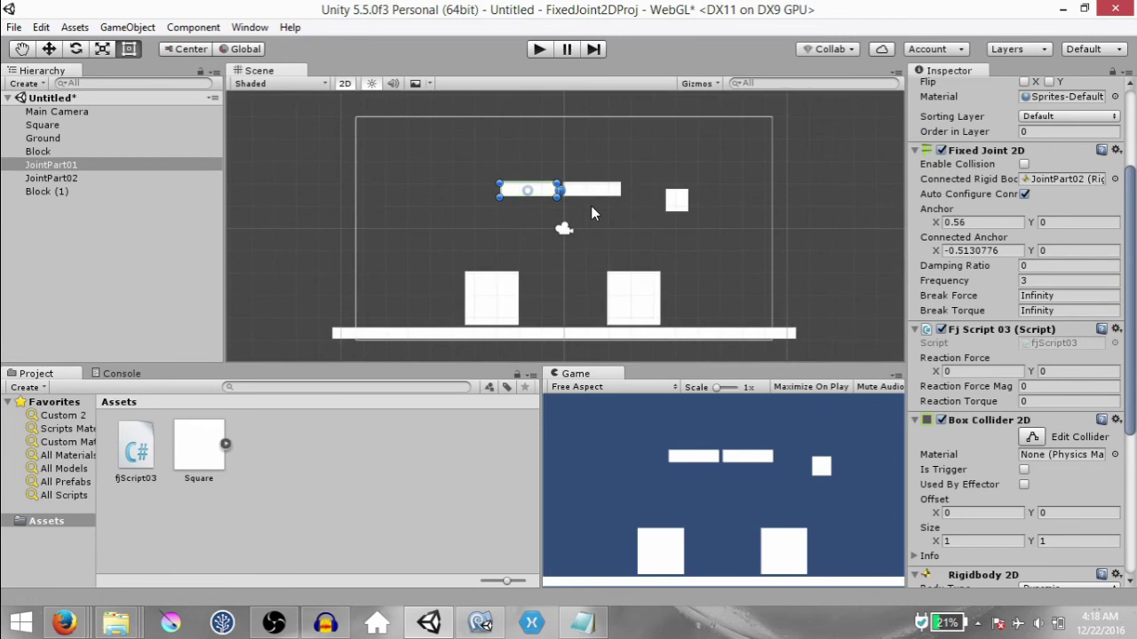
{"action": "key", "text": "e"}
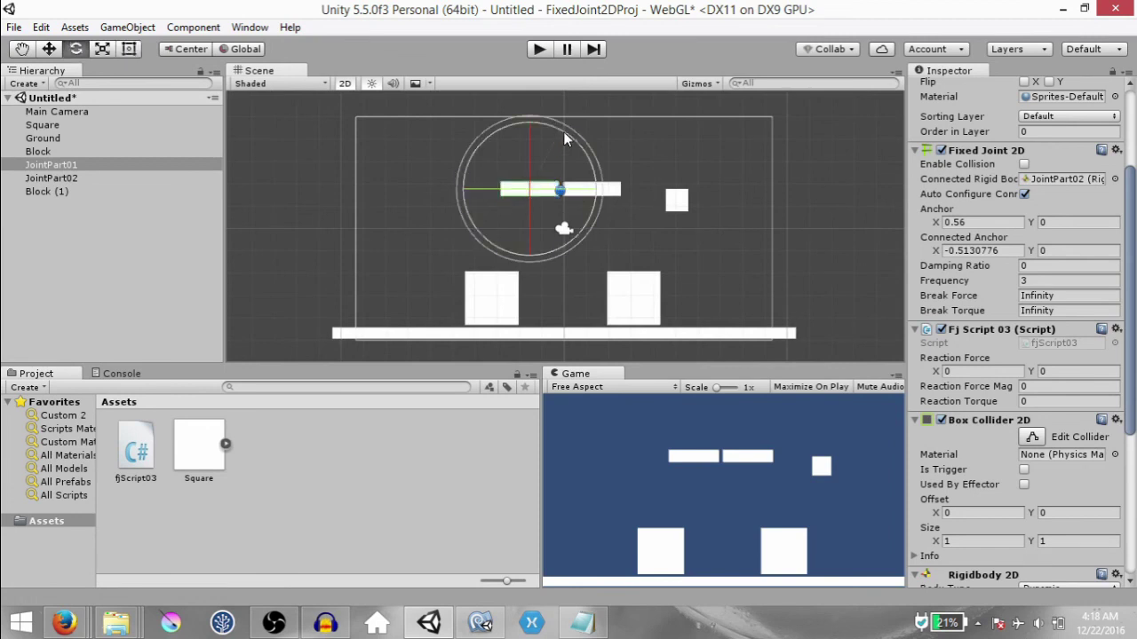
{"action": "left_click_drag", "start_coordinate": [565, 140], "coordinate": [537, 155]}
{"action": "key", "text": "w"}
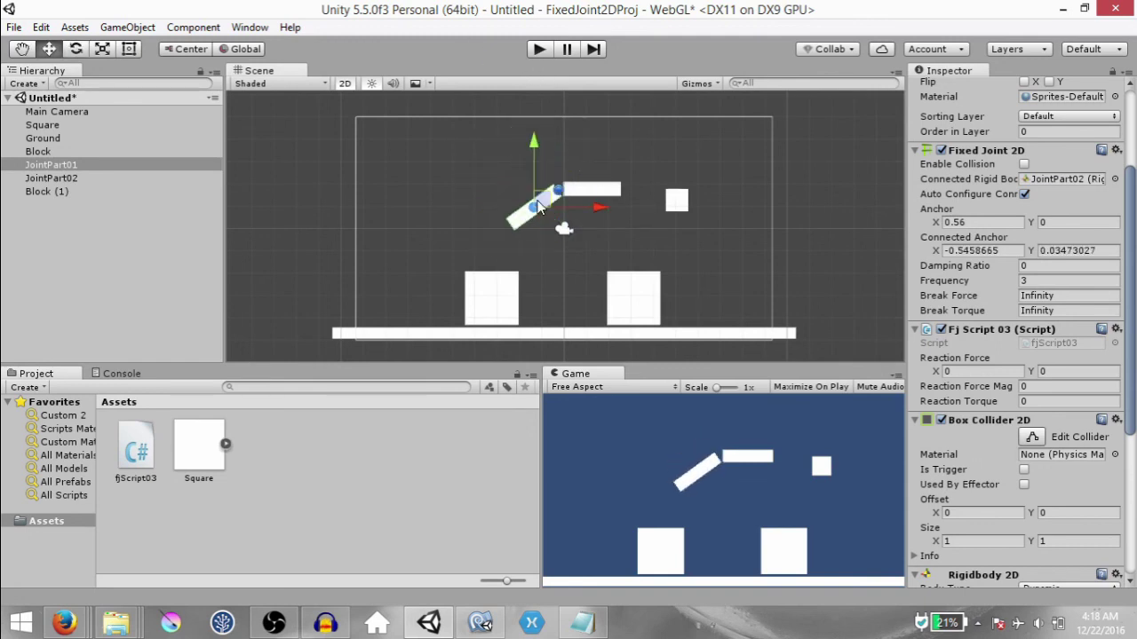
{"action": "left_click_drag", "start_coordinate": [537, 207], "coordinate": [537, 207]}
{"action": "left_click", "coordinate": [538, 49]}
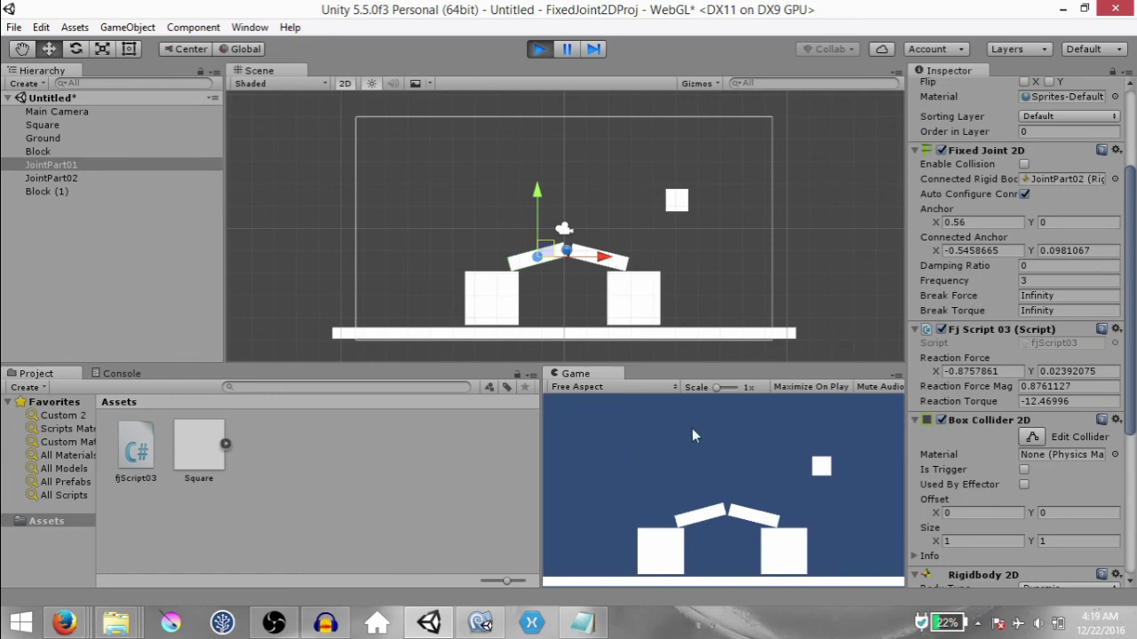
{"action": "key", "text": "ctrl+p"}
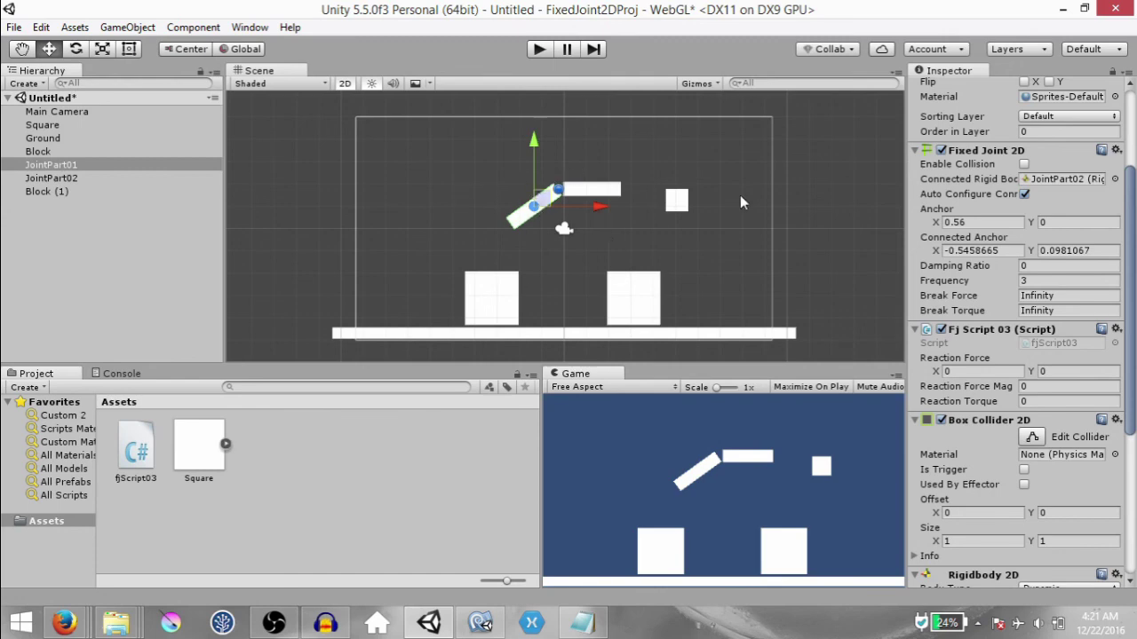
Undo the rotation and repositioning of JointPart01
{"action": "left_click", "coordinate": [606, 203]}
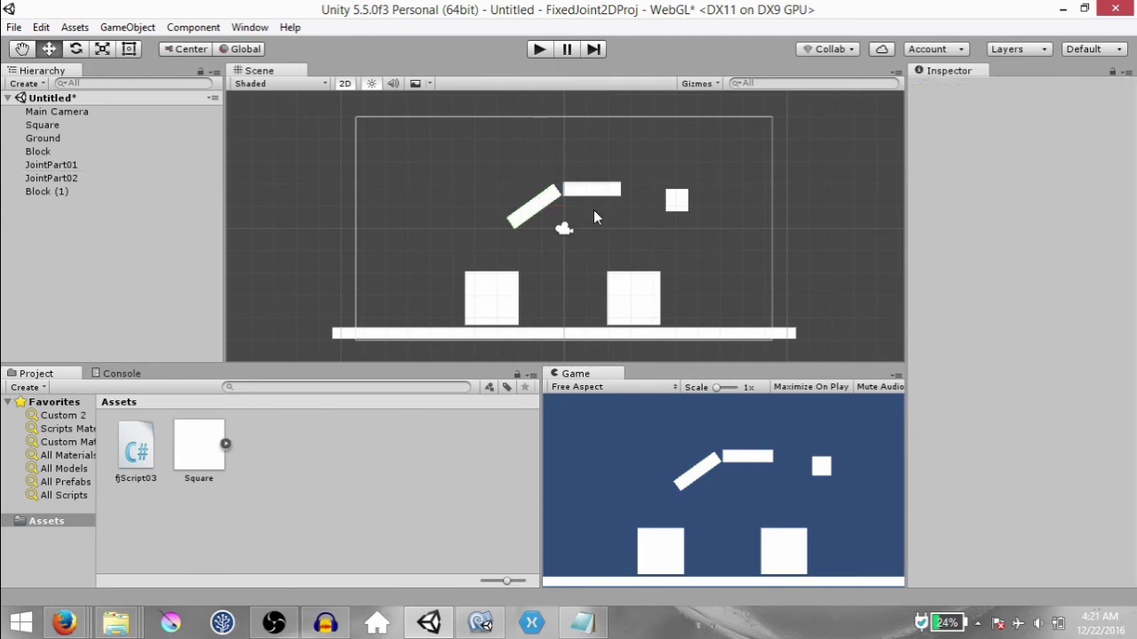
{"action": "key", "text": "ctrl+z"}
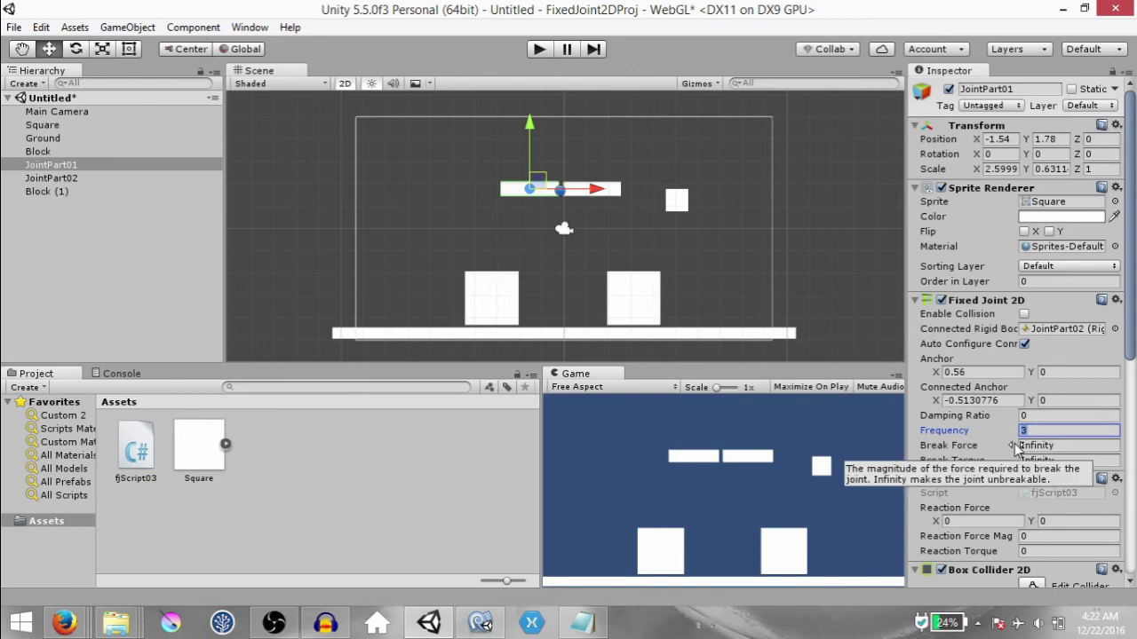
Set the Fixed Joint 2D frequency to 0.3, run the scene to test the softer joint, and stop it
{"action": "type", "text": "0.3"}
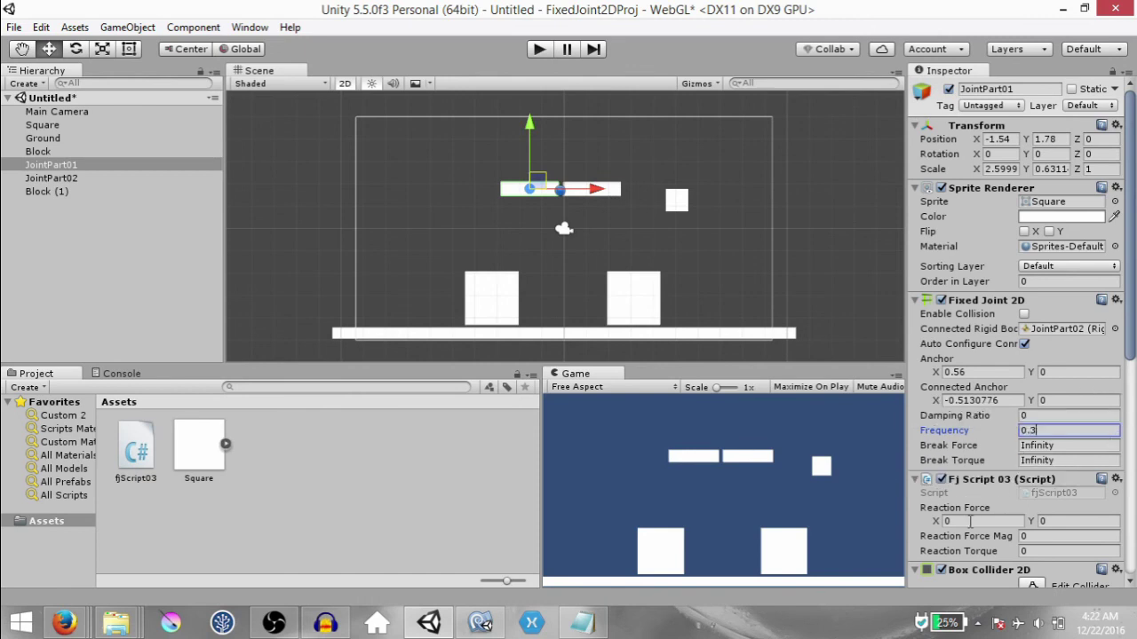
{"action": "key", "text": "ctrl+p"}
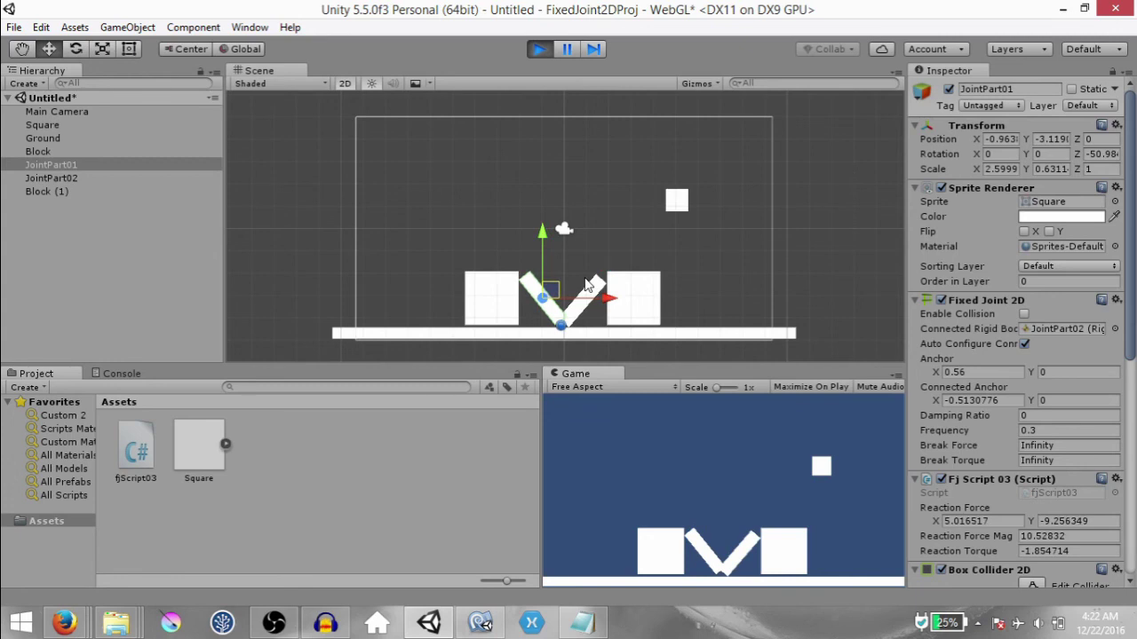
{"action": "key", "text": "ctrl+p"}
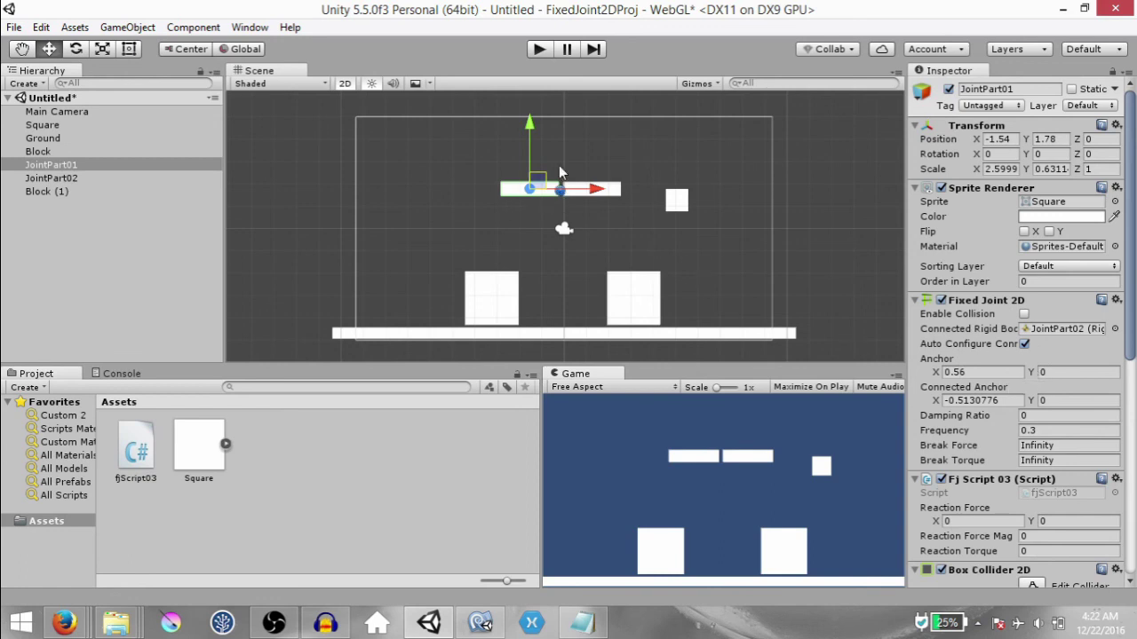
Move the joint's anchor straight up above the parts to Y 4.36 and test the raised anchor with a play-mode run
{"action": "left_click_drag", "start_coordinate": [560, 189], "coordinate": [560, 128]}
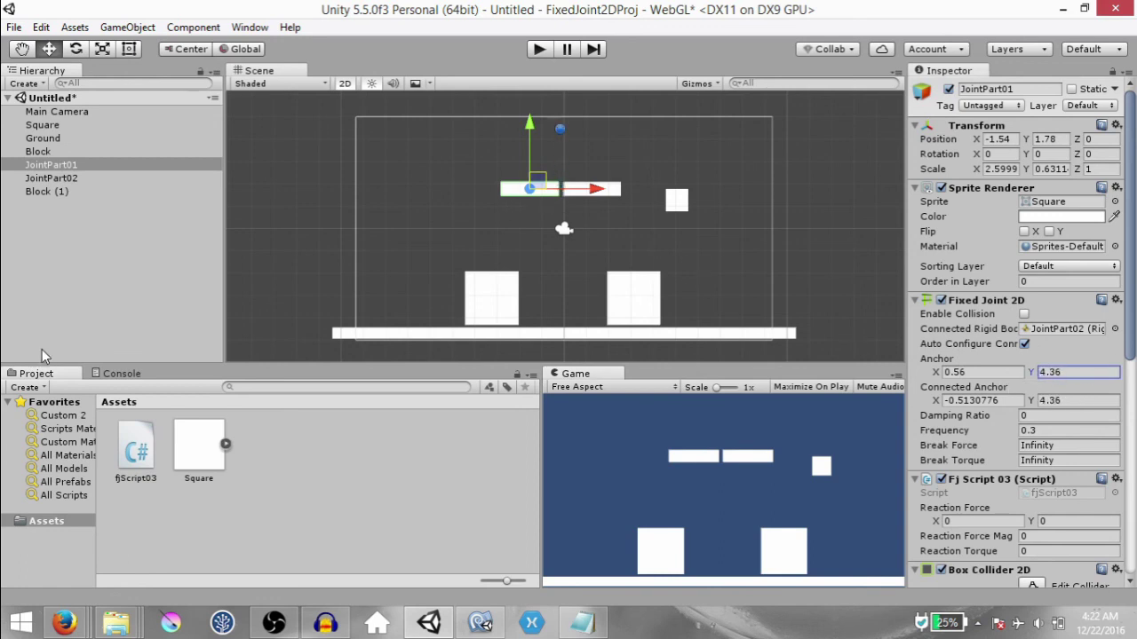
{"action": "left_click", "coordinate": [539, 49]}
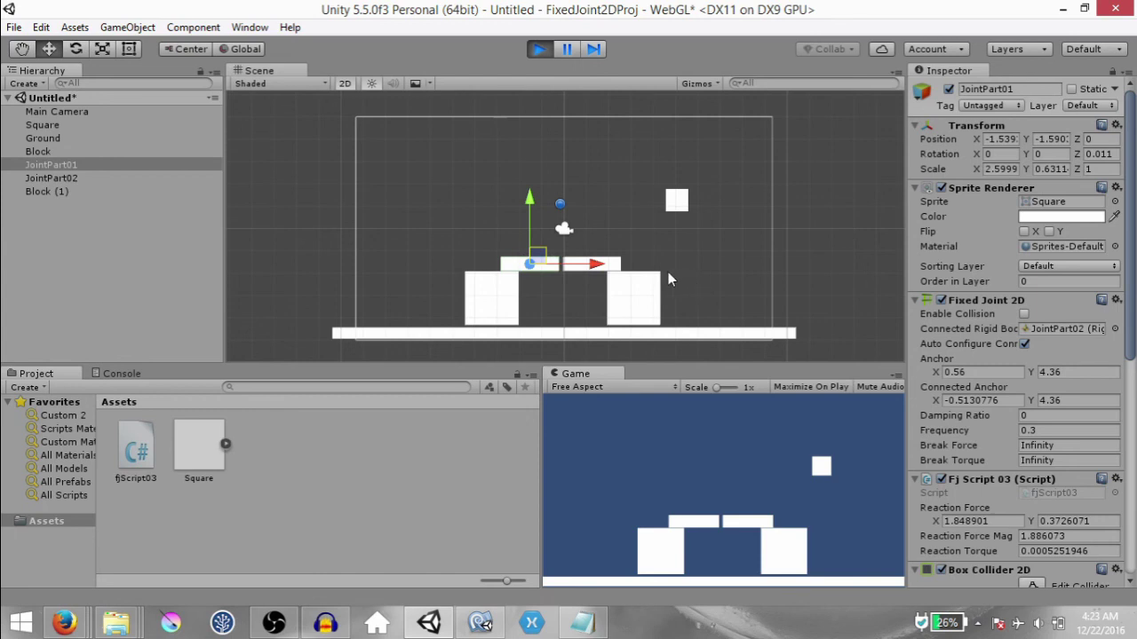
{"action": "key", "text": "ctrl+p"}
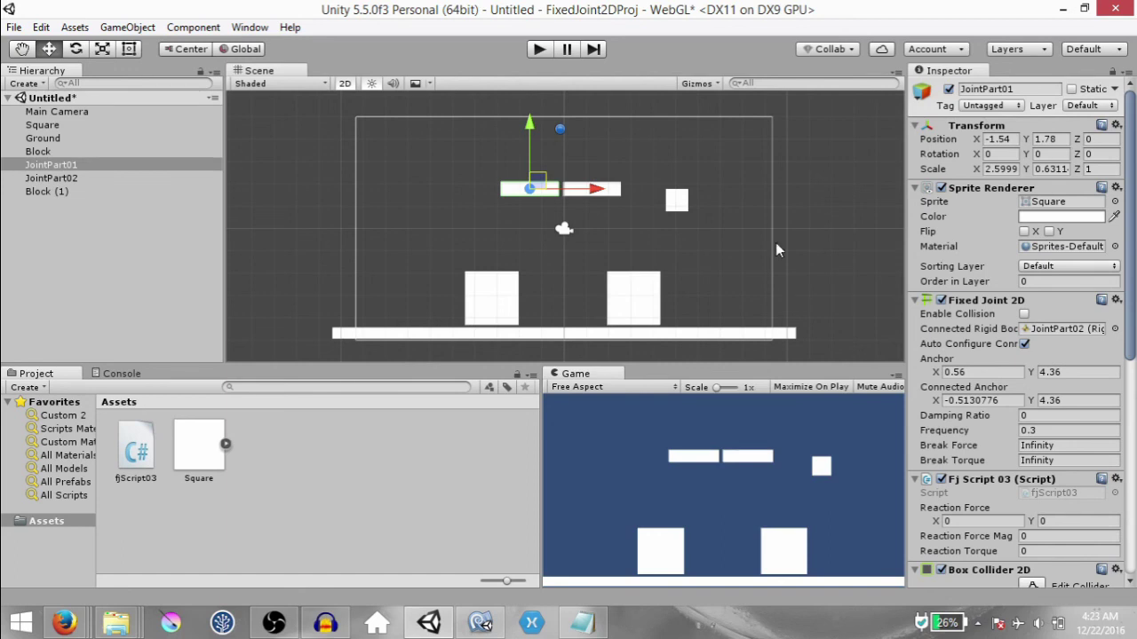
Set the joint's Anchor Y to 0 and select its Connected Rigid Body field
{"action": "left_click", "coordinate": [1075, 371]}
{"action": "type", "text": "0"}
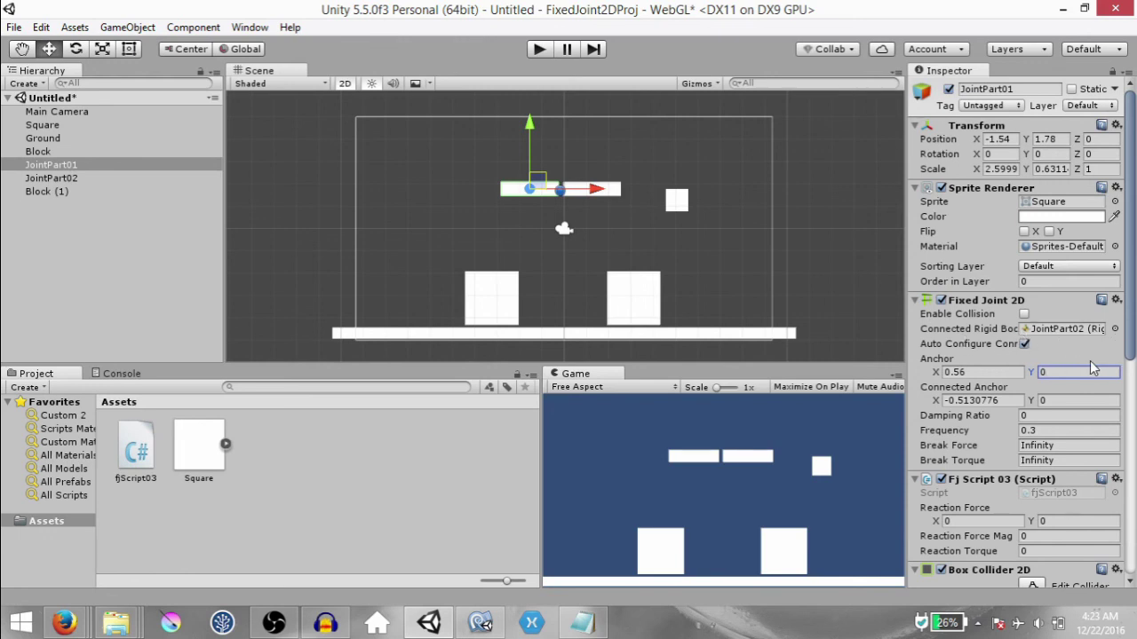
{"action": "left_click", "coordinate": [1105, 329]}
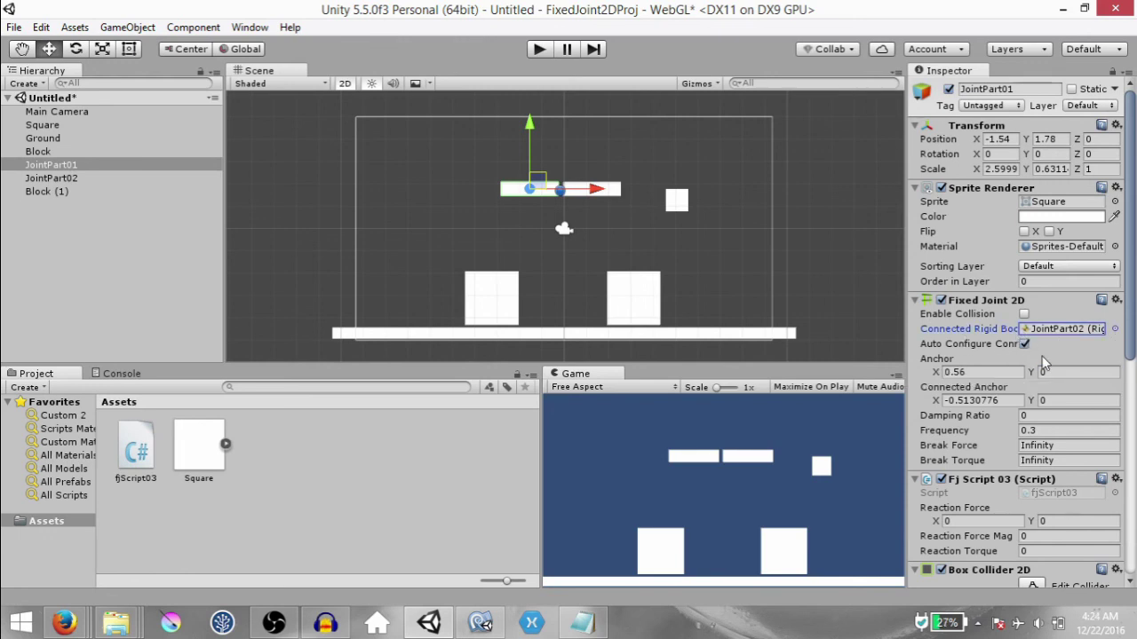
Set the joint's Connected Rigid Body to None and move JointPart02 diagonally down and right, away from JointPart01
{"action": "left_click", "coordinate": [1114, 330]}
{"action": "double_click", "coordinate": [126, 321]}
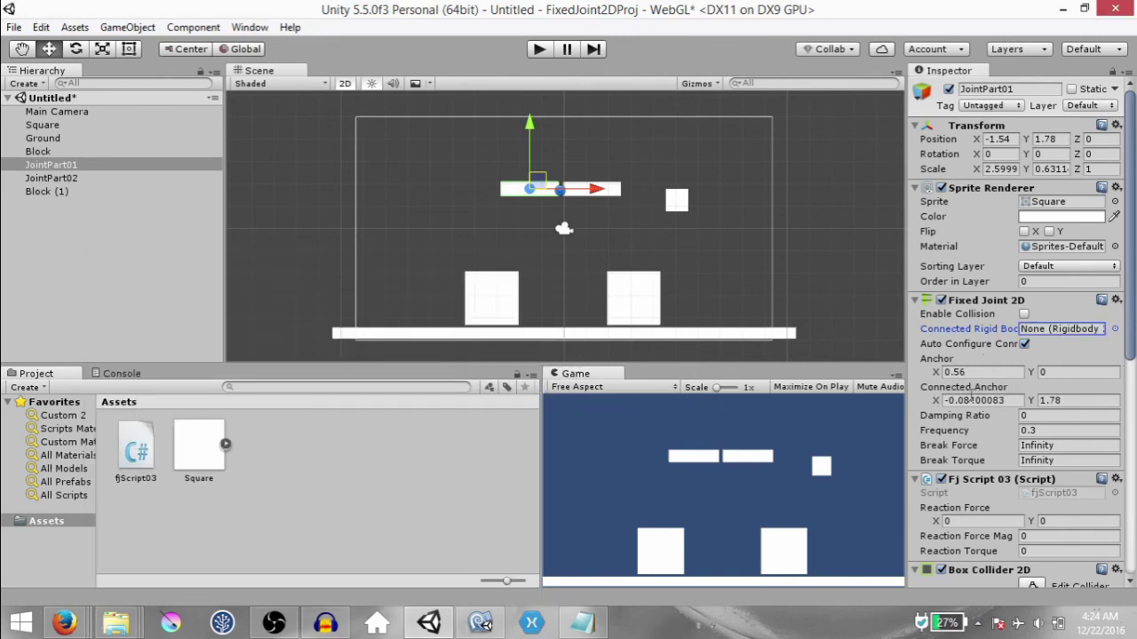
{"action": "left_click", "coordinate": [589, 188]}
{"action": "left_click_drag", "start_coordinate": [598, 186], "coordinate": [642, 229]}
Select JointPart01, run the scene to test the joint without a connected body, and stop it
{"action": "left_click", "coordinate": [523, 190]}
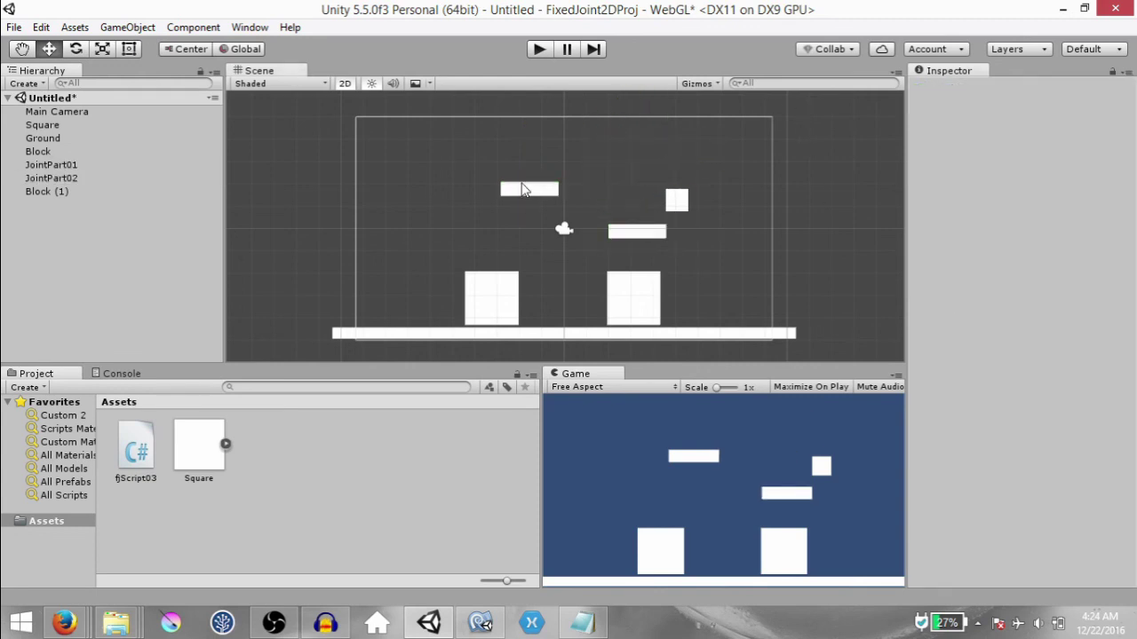
{"action": "left_click", "coordinate": [522, 190]}
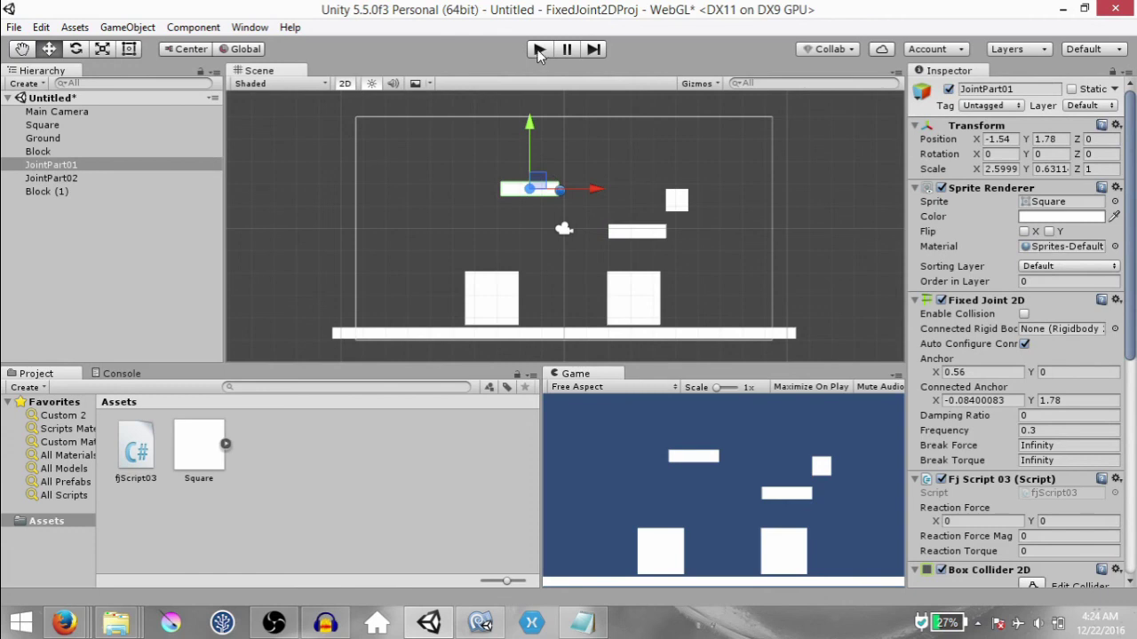
{"action": "left_click", "coordinate": [539, 50]}
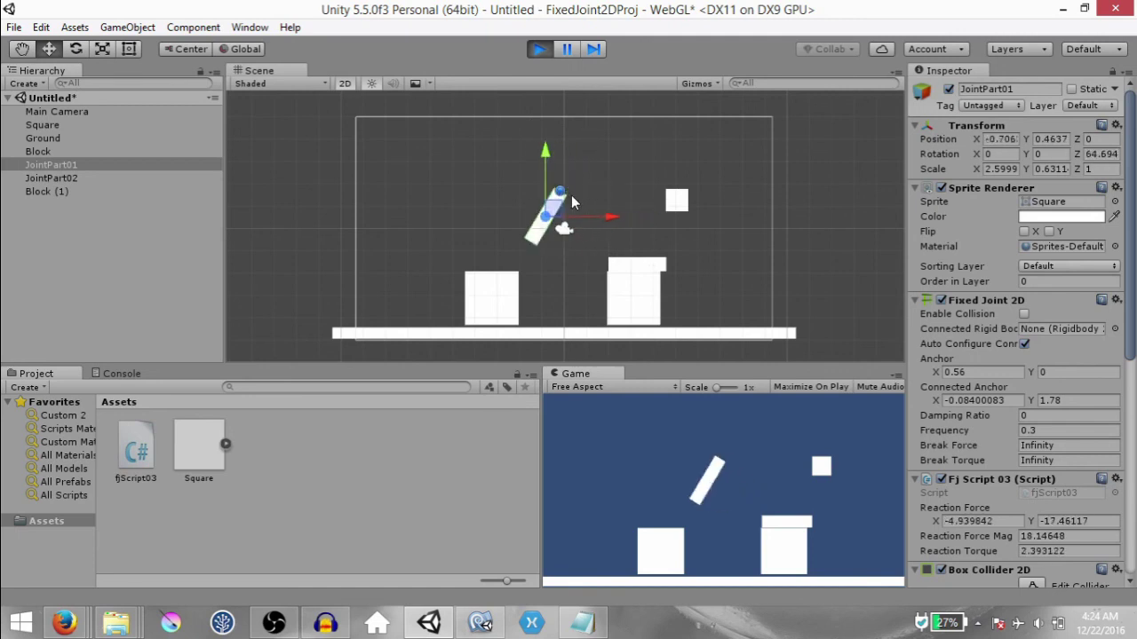
{"action": "key", "text": "ctrl+p"}
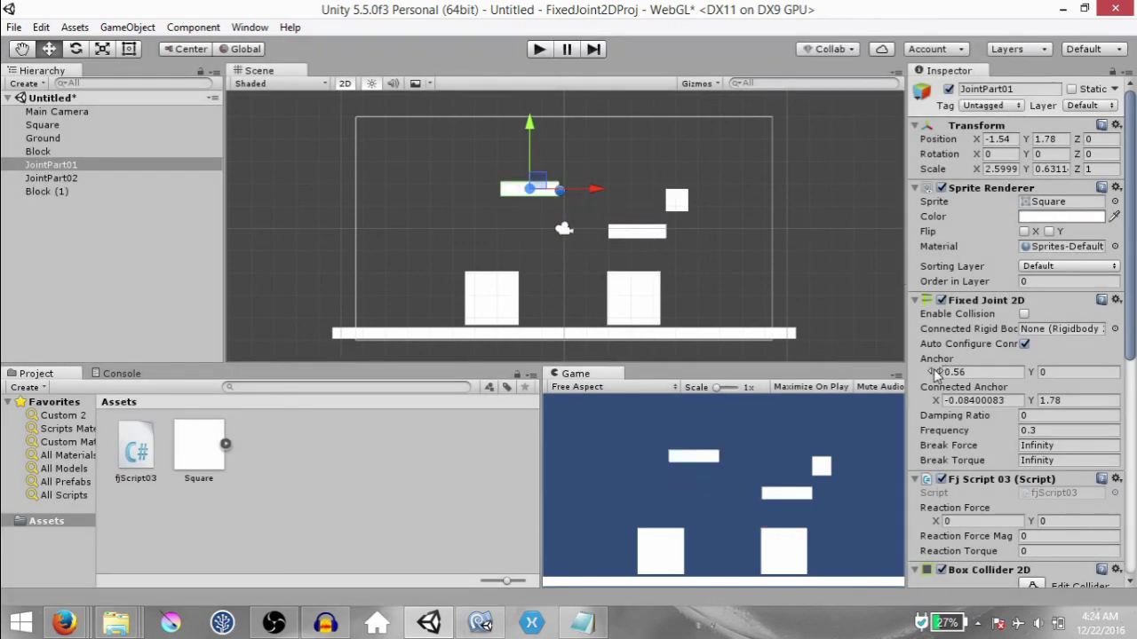
Test the joint in a play-mode run with Anchor X raised to 1.57 and JointPart01 moved to X -4.35, Y 3.39
{"action": "left_click_drag", "start_coordinate": [934, 373], "coordinate": [972, 378]}
{"action": "left_click_drag", "start_coordinate": [547, 186], "coordinate": [484, 151]}
{"action": "left_click", "coordinate": [540, 48]}
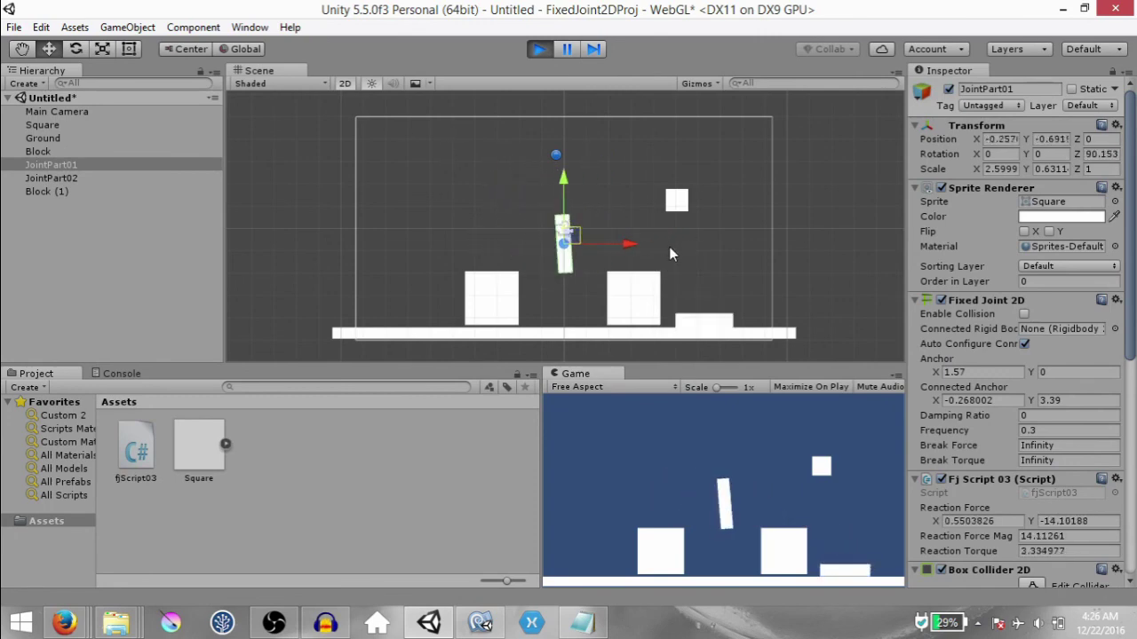
{"action": "left_click", "coordinate": [541, 50]}
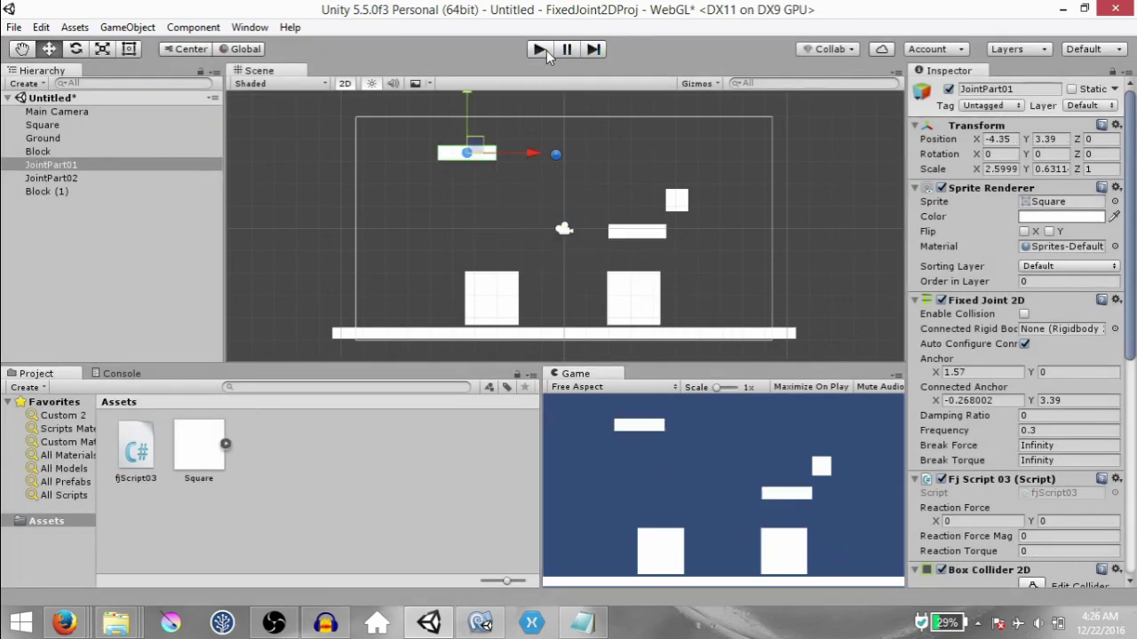